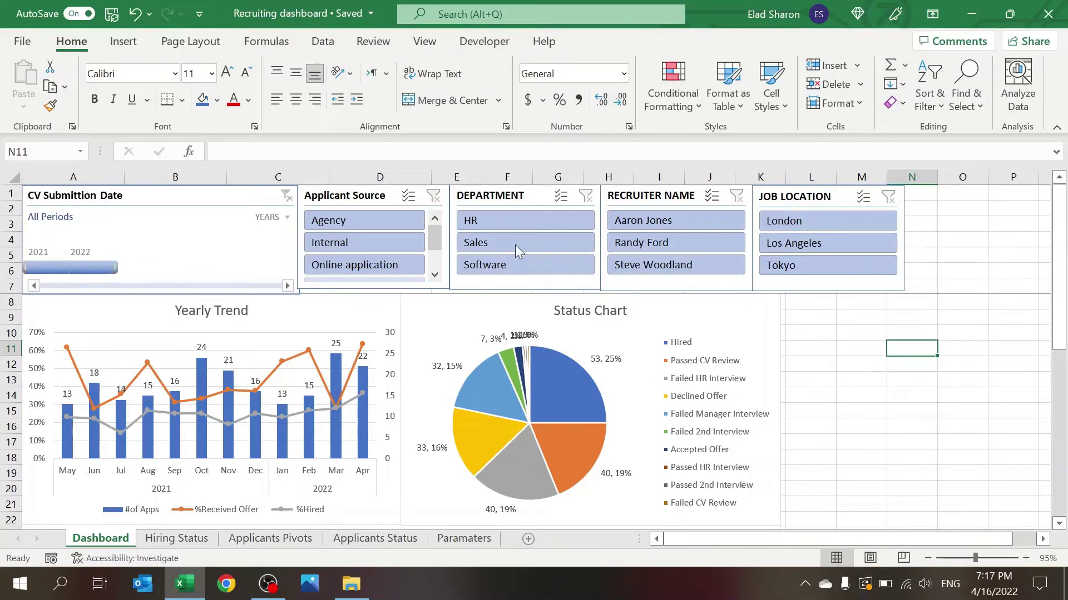
- Filter the dashboard to Agency applicants and the Sales department, then clear the department filter
click(357, 225)
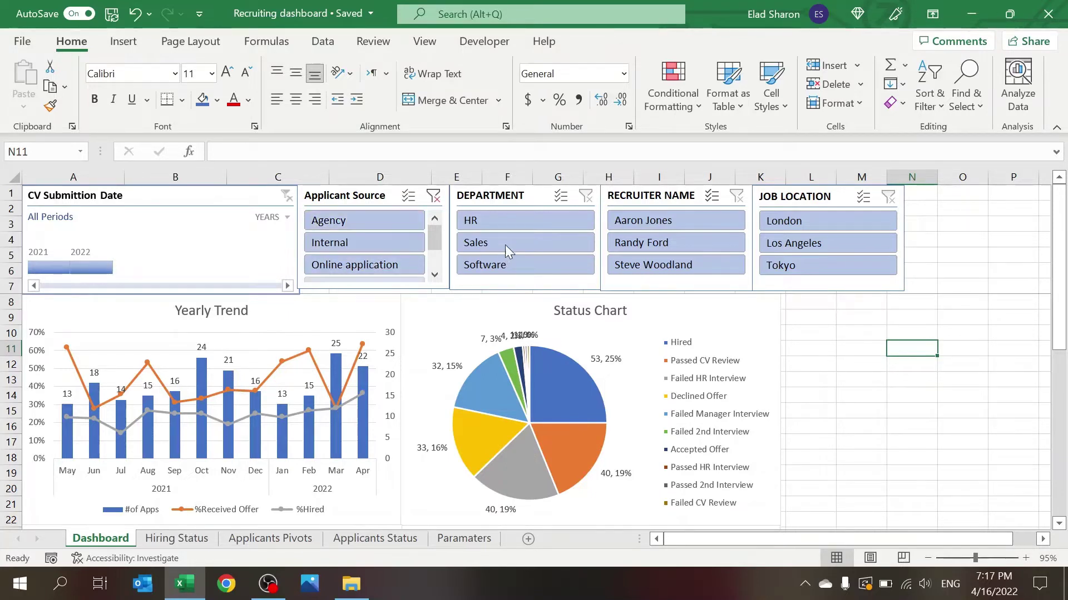
click(361, 228)
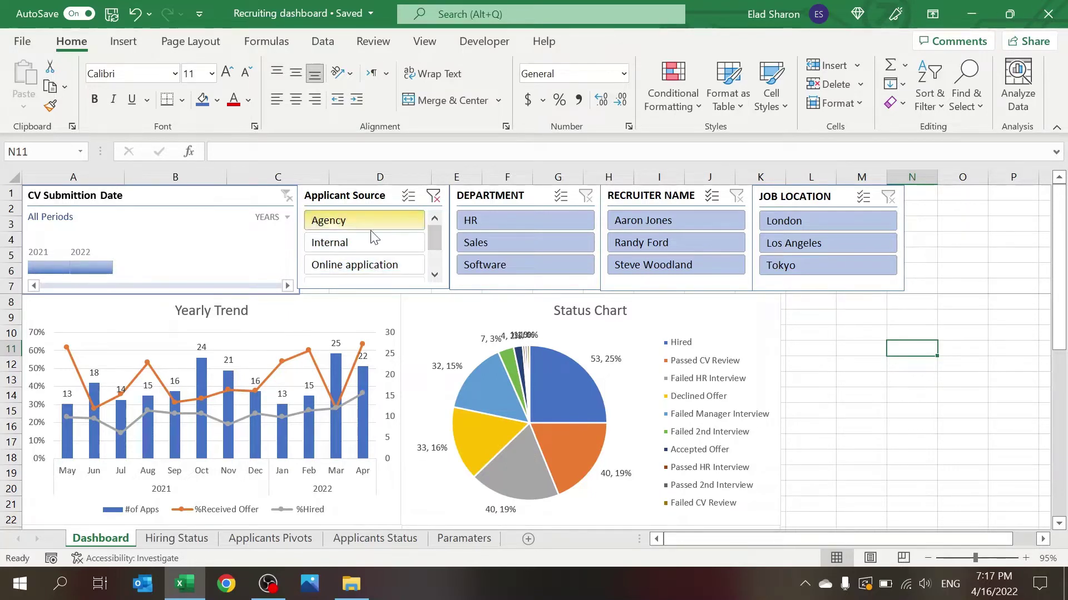
click(554, 238)
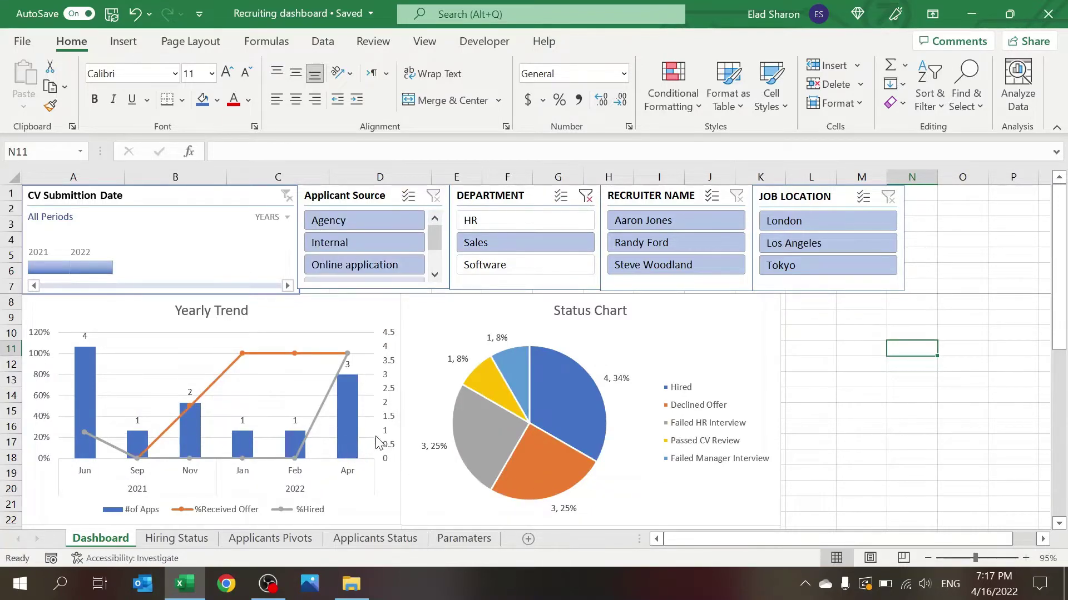
click(585, 196)
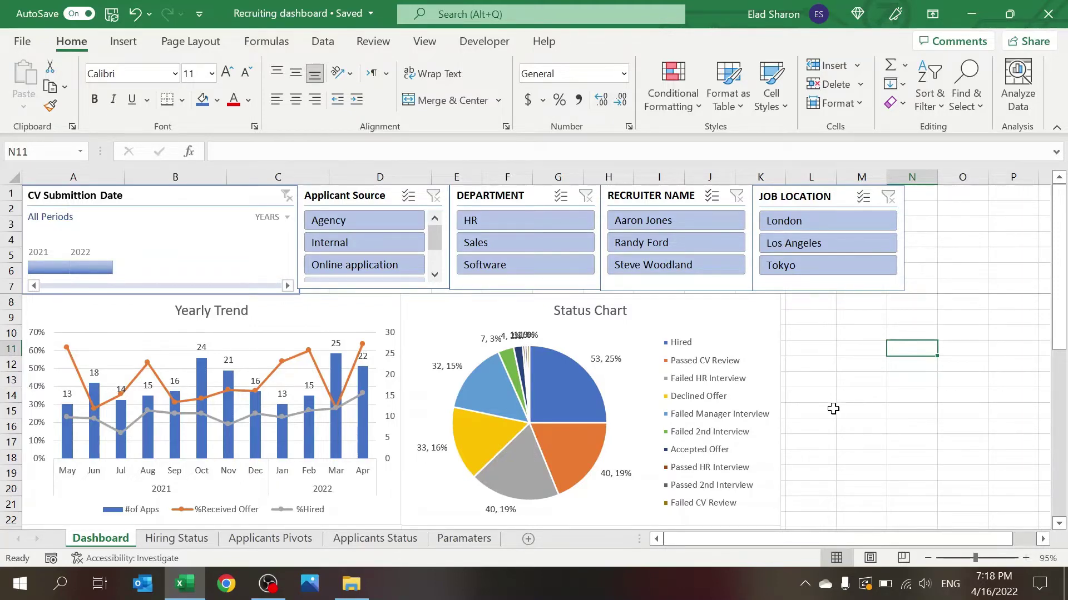
scroll(845, 403, down, 5)
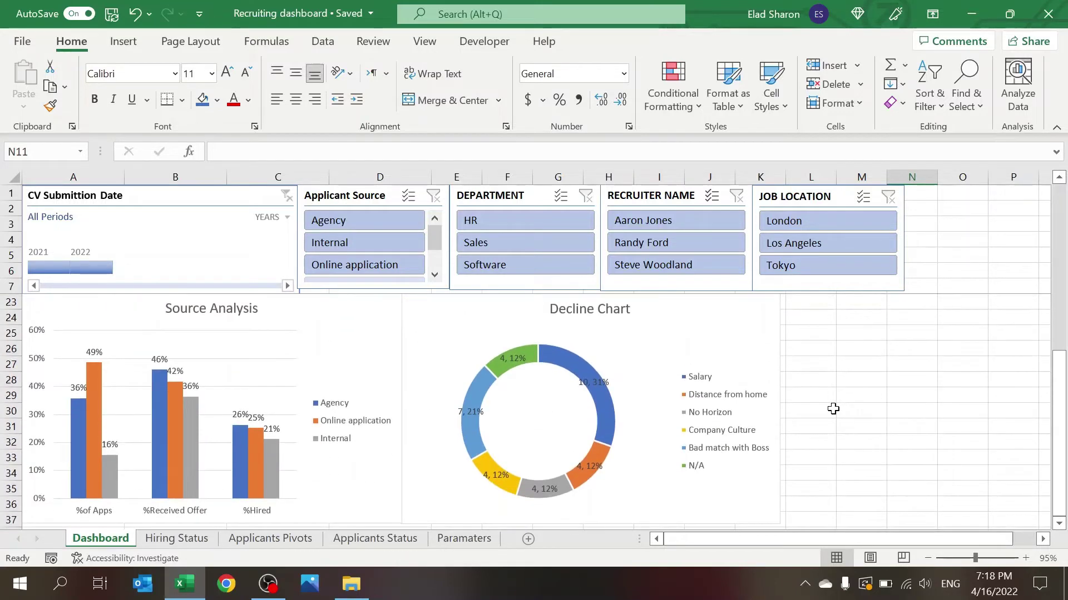
scroll(833, 409, down, 1)
scroll(832, 409, up, 1)
scroll(827, 425, up, 5)
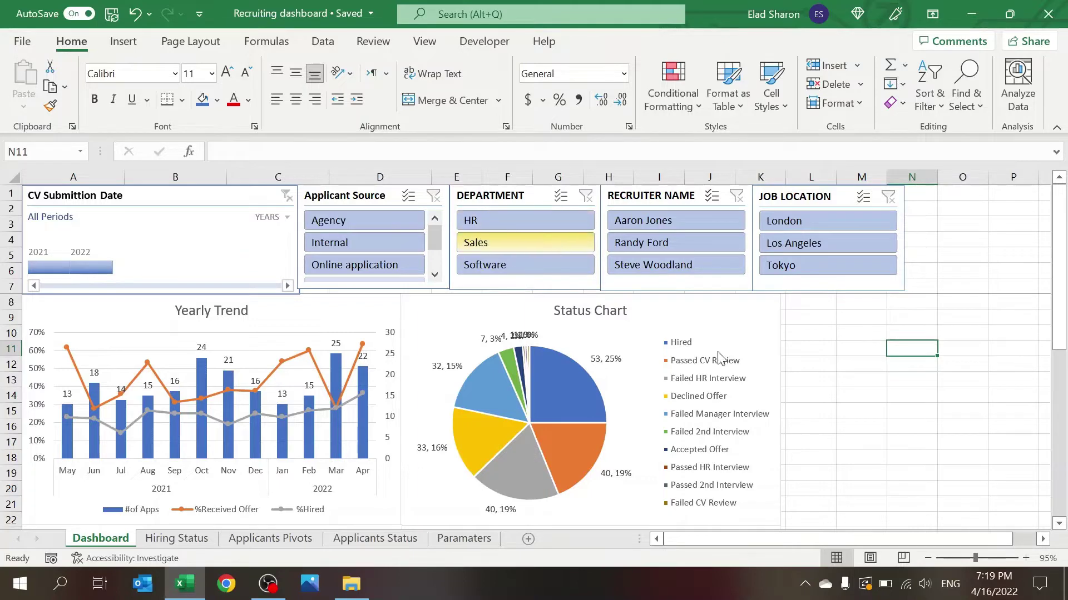
- Filter the dashboard to Sales and London, review the charts, then clear both slicer filters
click(537, 242)
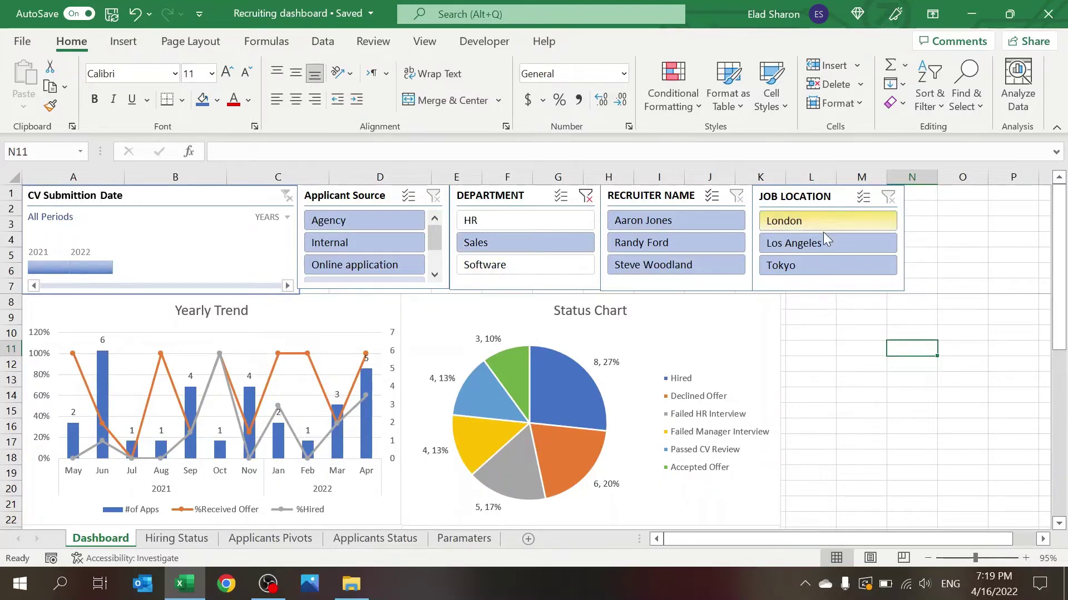
click(830, 220)
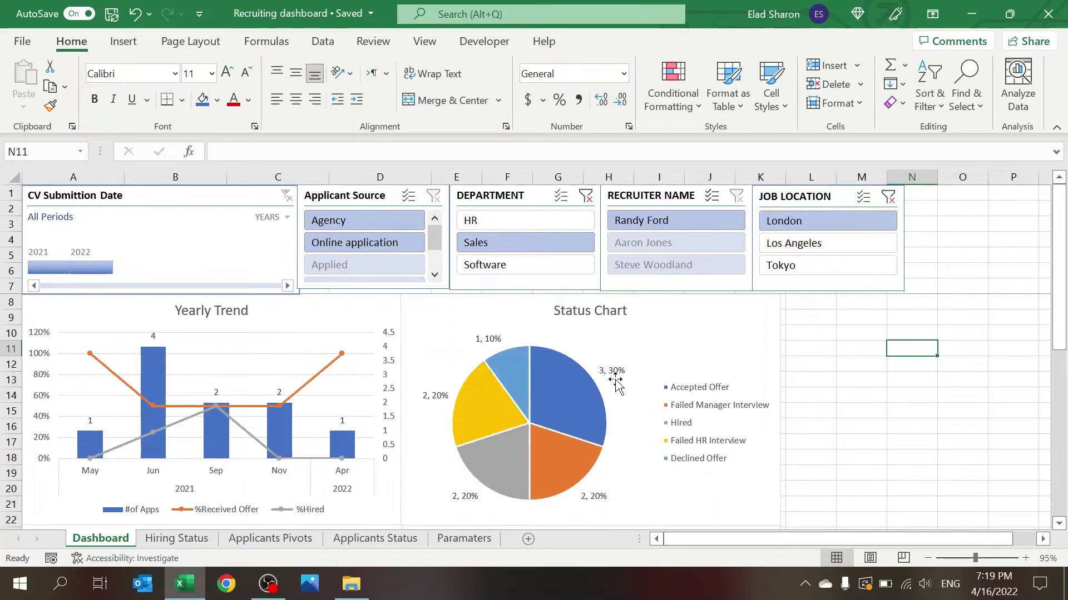
scroll(432, 477, down, 5)
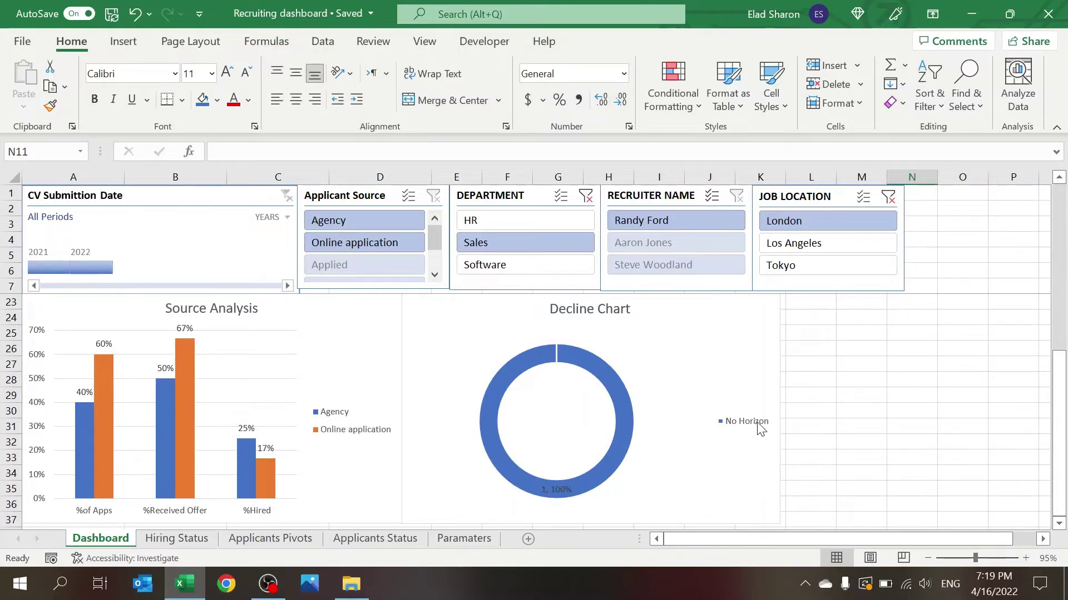
scroll(752, 410, up, 5)
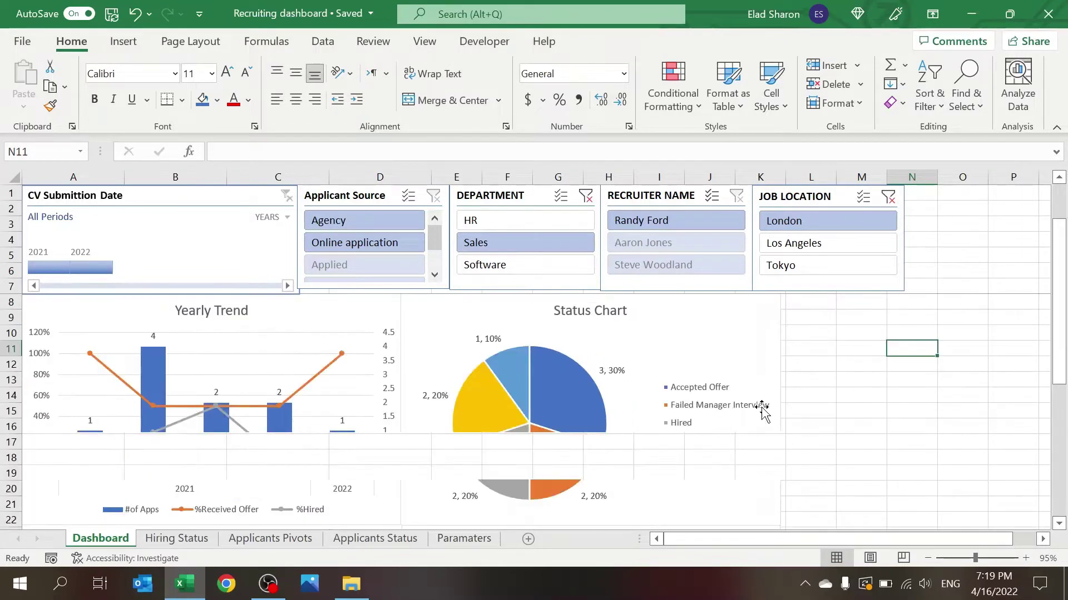
click(888, 197)
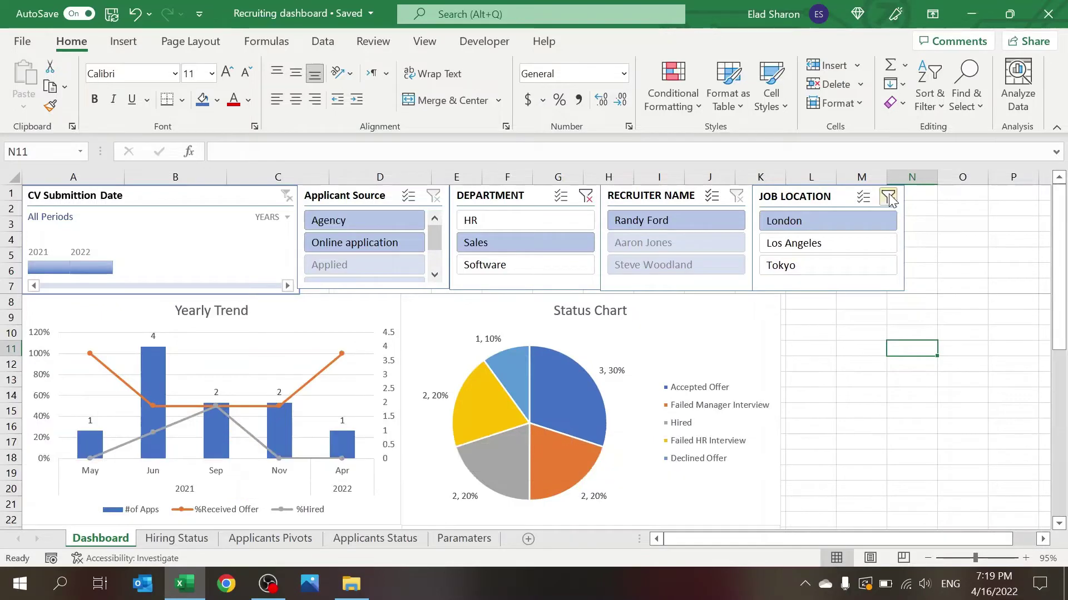
click(587, 196)
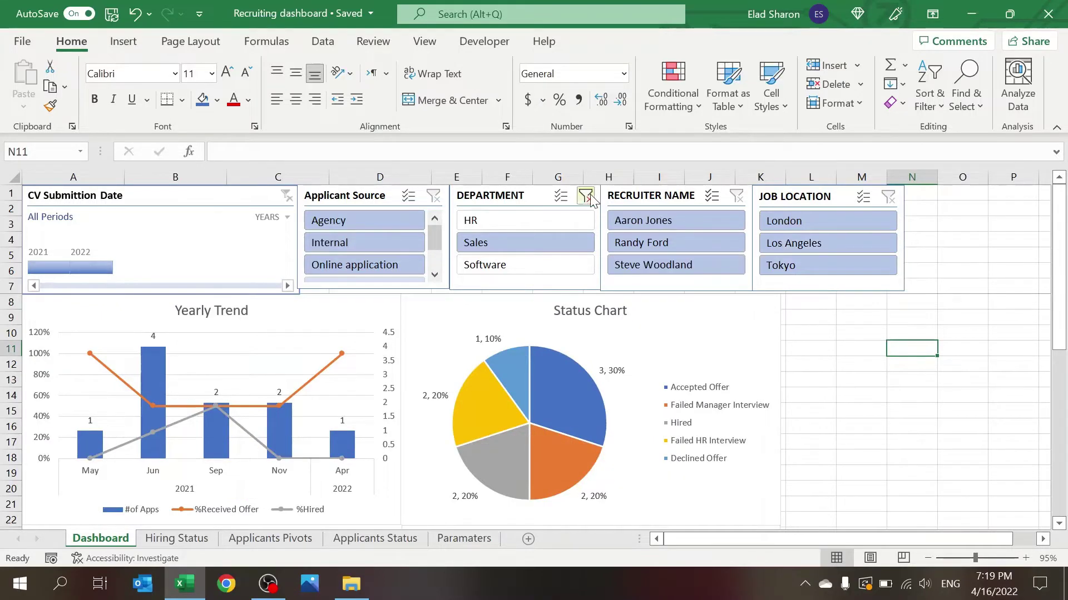
- Filter the dashboard to the third name in the Recruiter Name slicer and review its charts
click(656, 268)
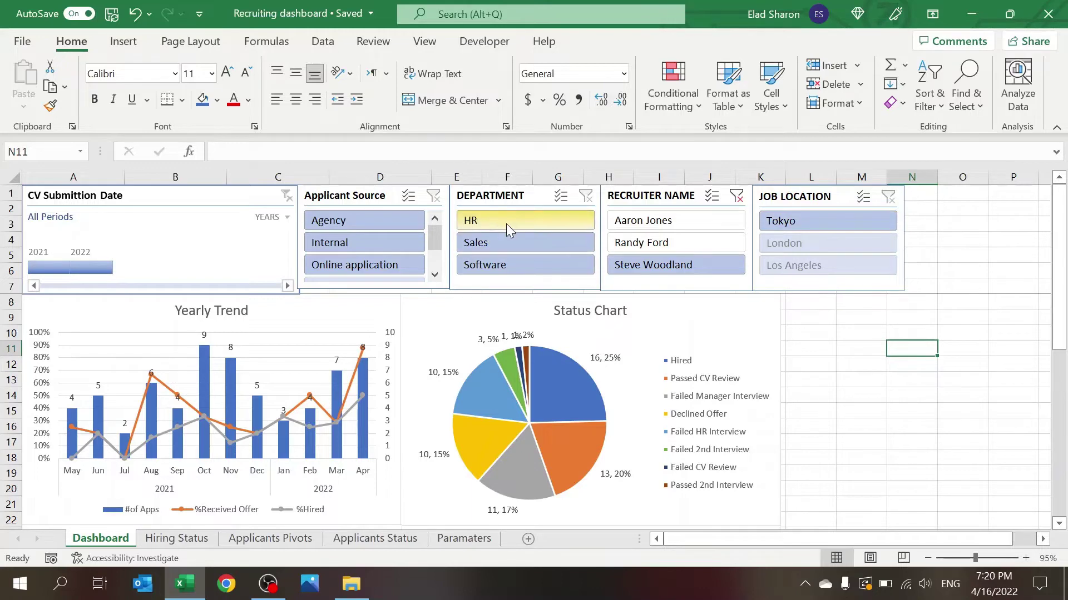
scroll(464, 437, down, 2)
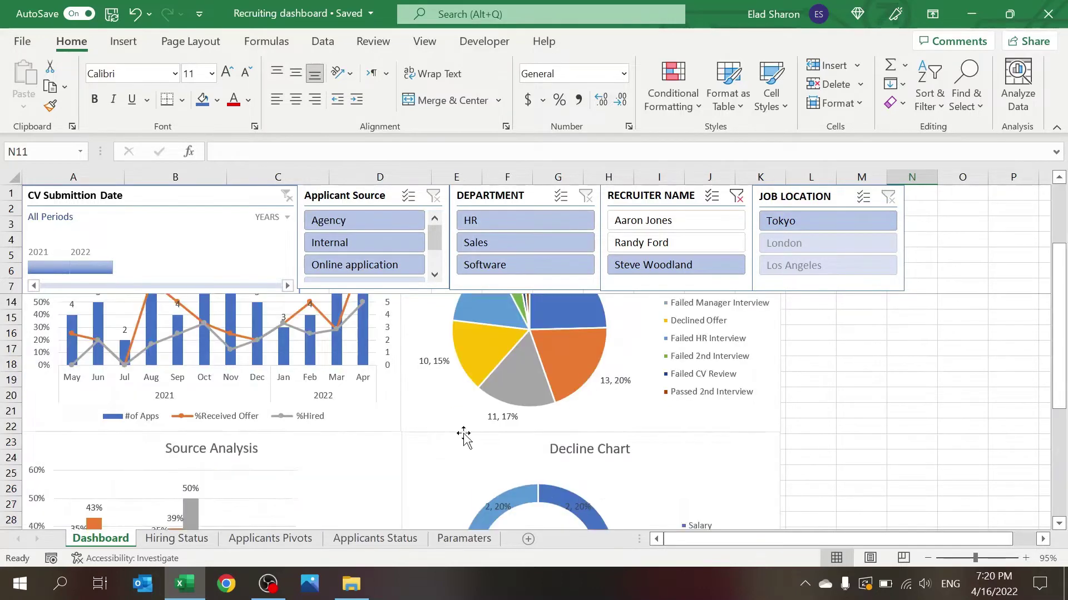
scroll(465, 437, down, 4)
scroll(460, 436, up, 7)
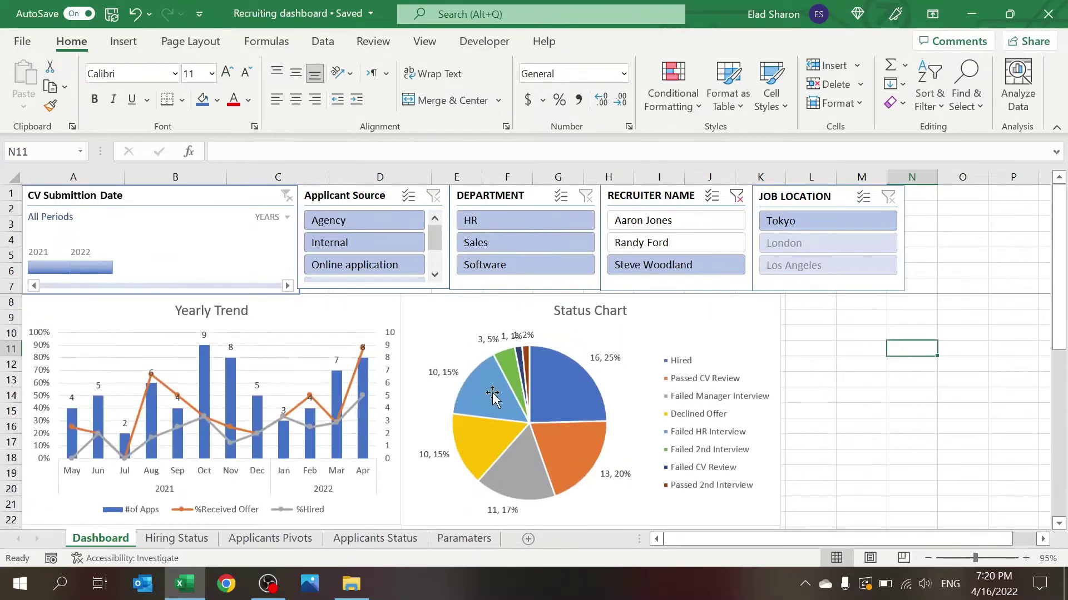
- Filter the timeline to 2022, then by quarters from Q4 2021 through Q2 2022
click(77, 264)
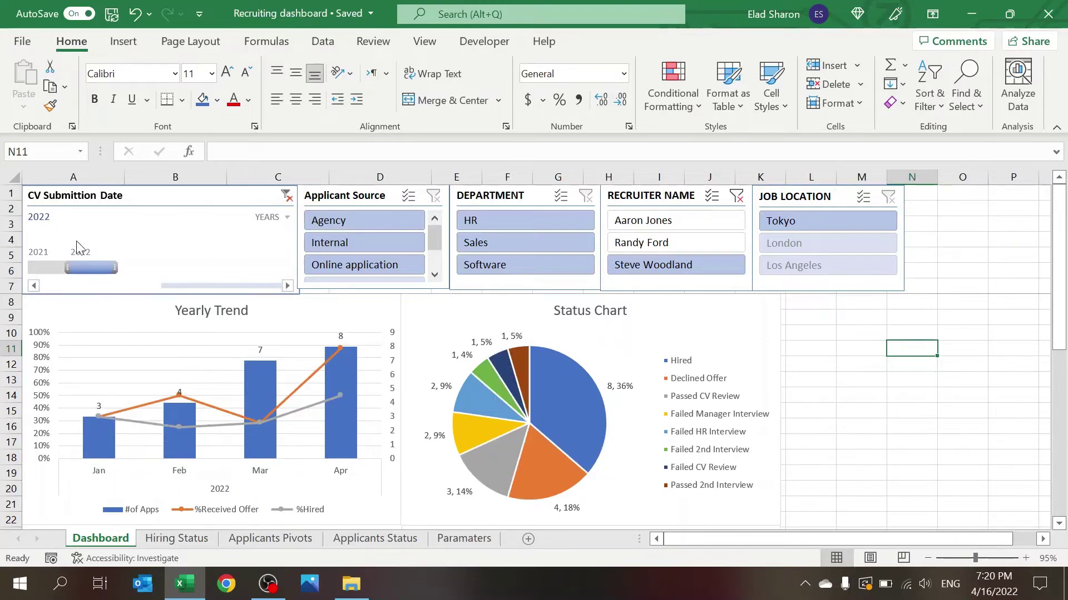
click(287, 195)
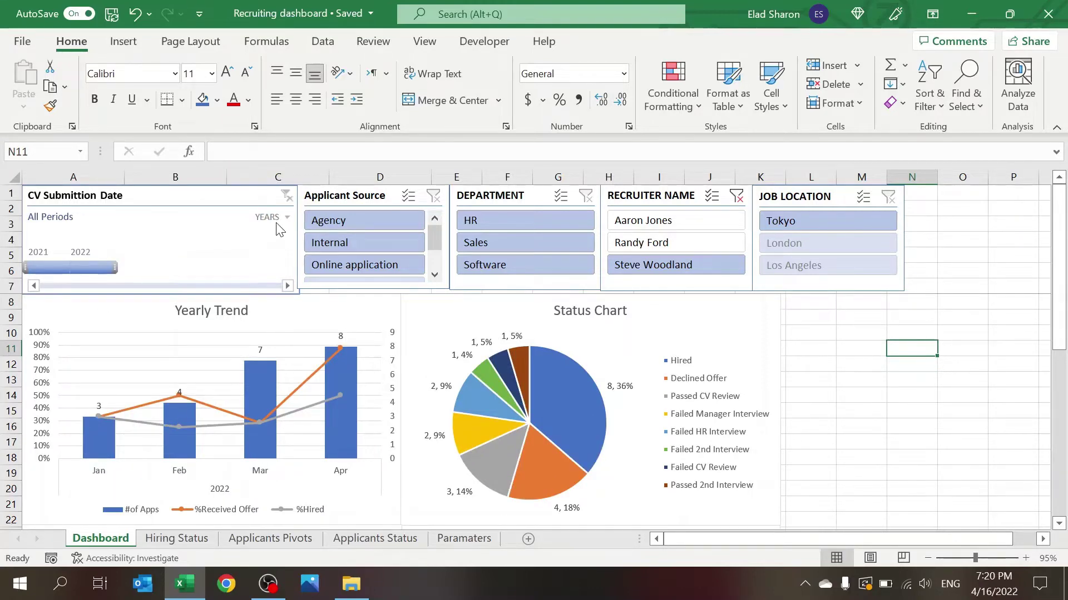
click(283, 218)
click(284, 264)
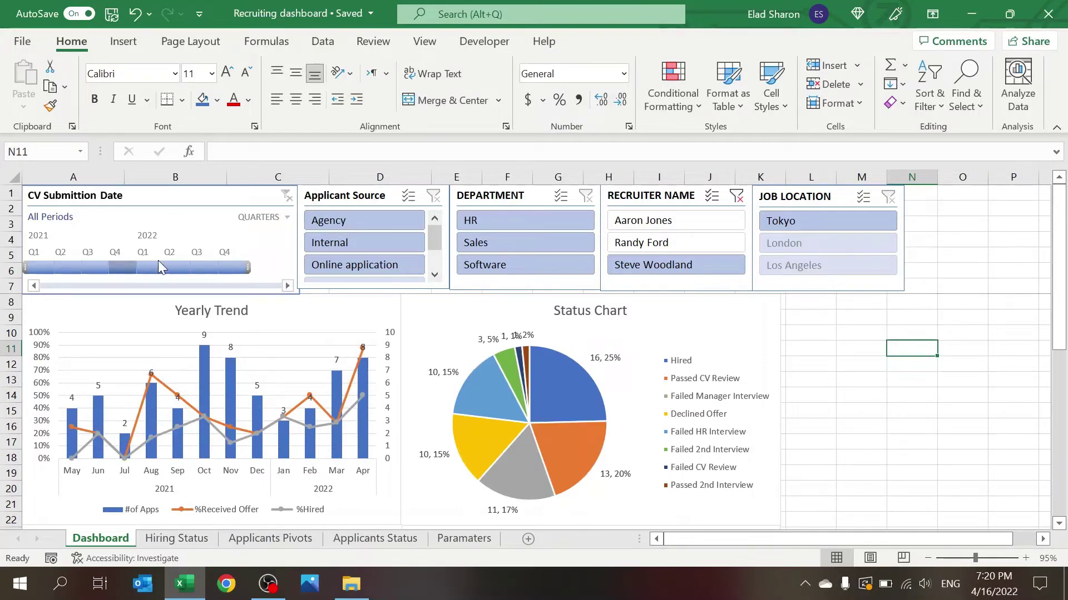
click(128, 262)
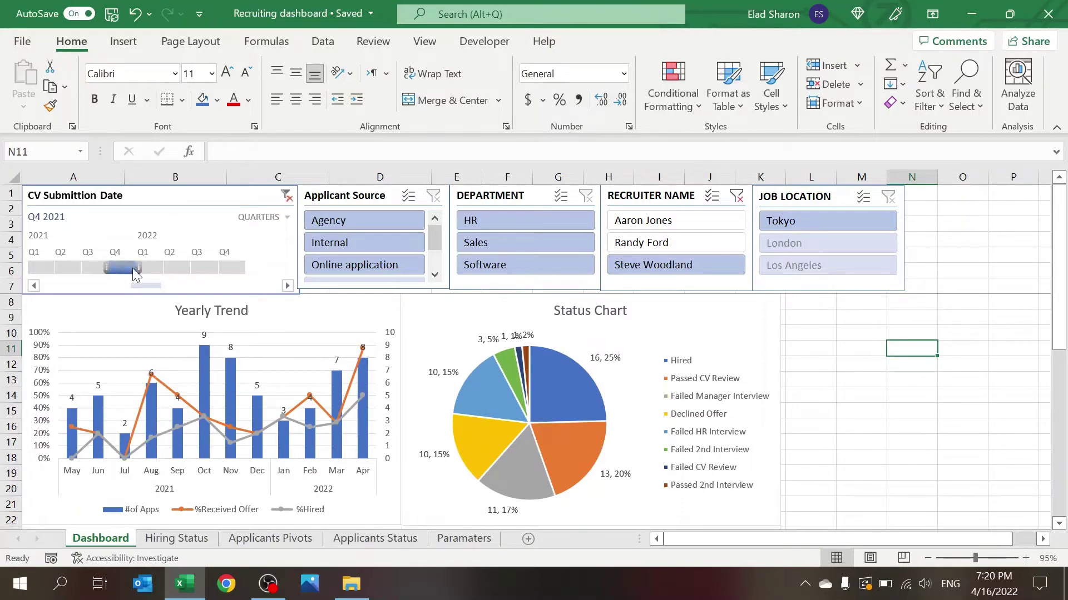
drag(156, 267, 171, 271)
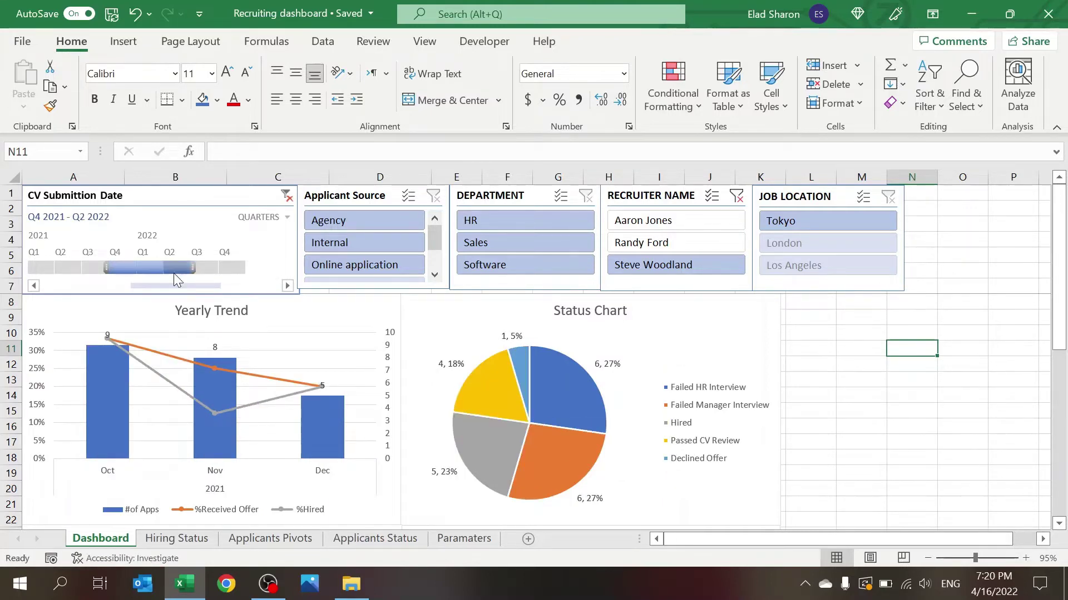
- View the timeline in months, reset it to years with All Periods, and open Paramaters
click(280, 217)
click(270, 253)
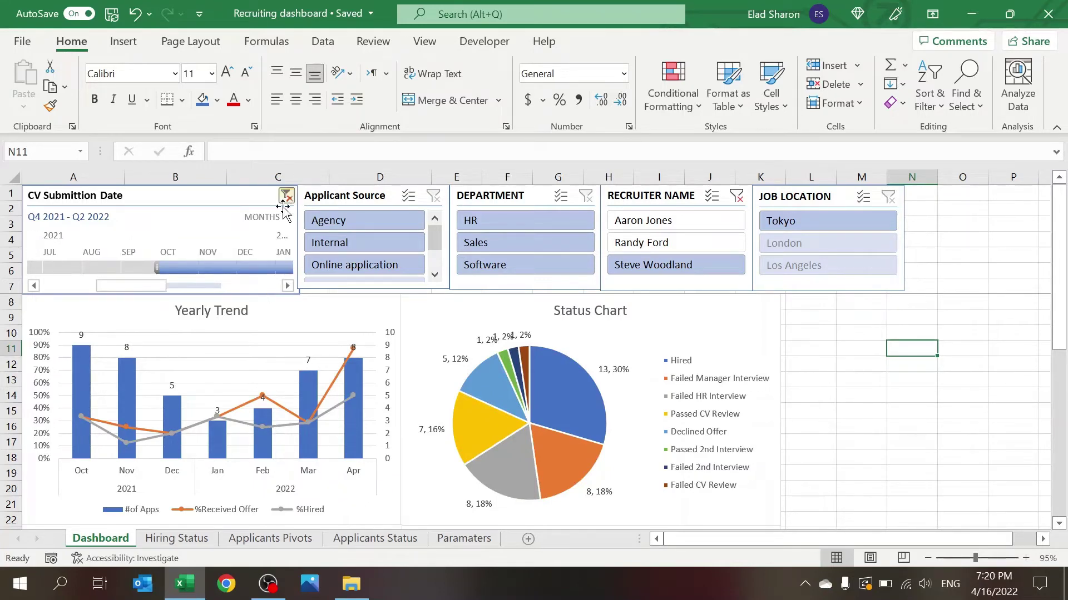
click(280, 218)
click(269, 229)
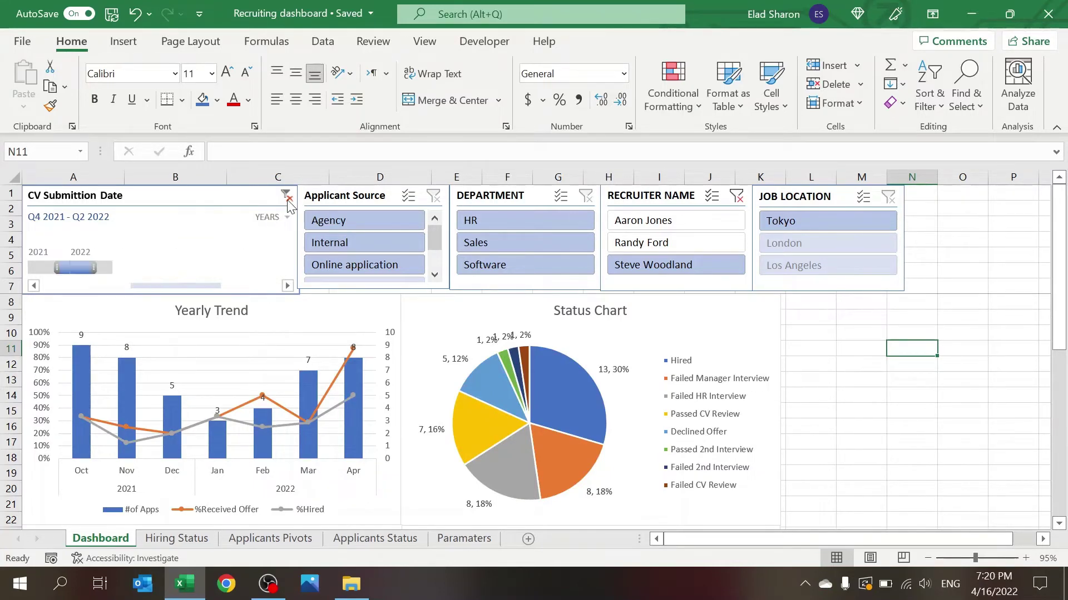
click(286, 196)
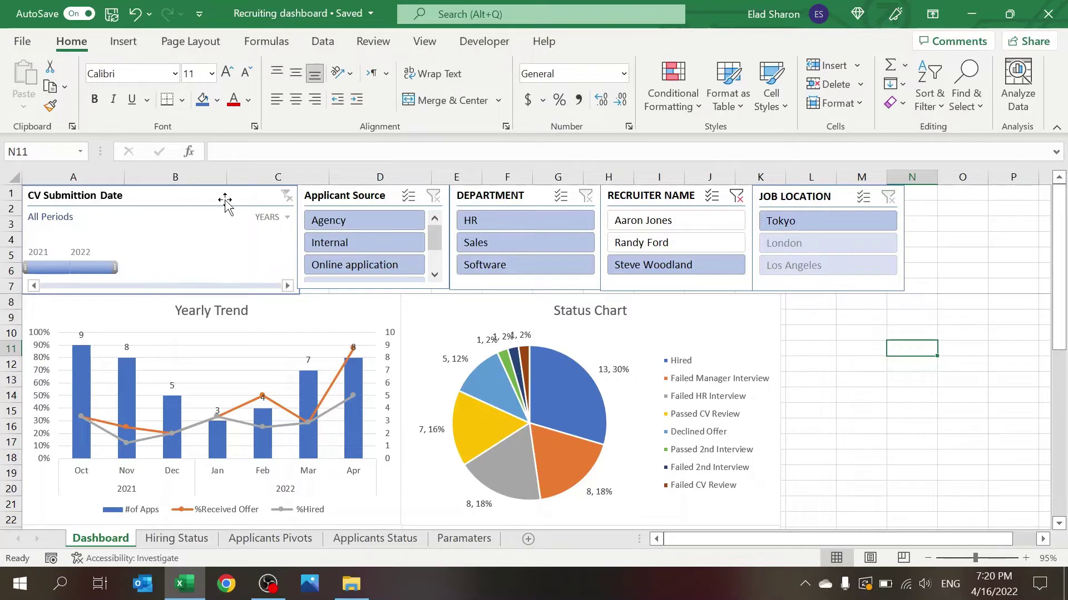
click(852, 349)
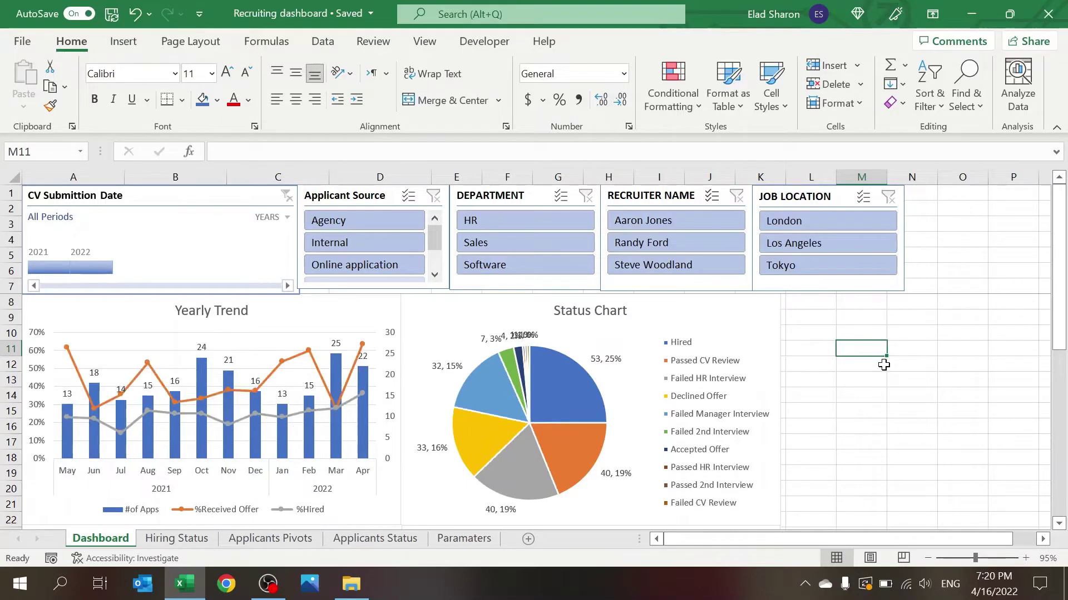
click(465, 538)
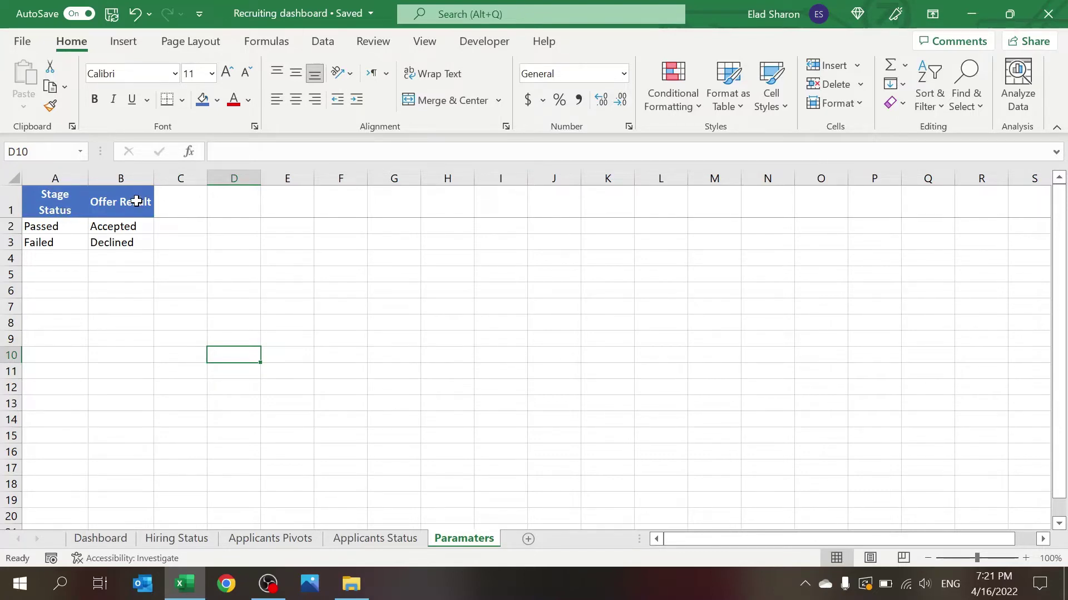
- Check the range names of the Stage Status (A2:A3) and Offer Result (B2:B3) lists
drag(60, 226, 62, 242)
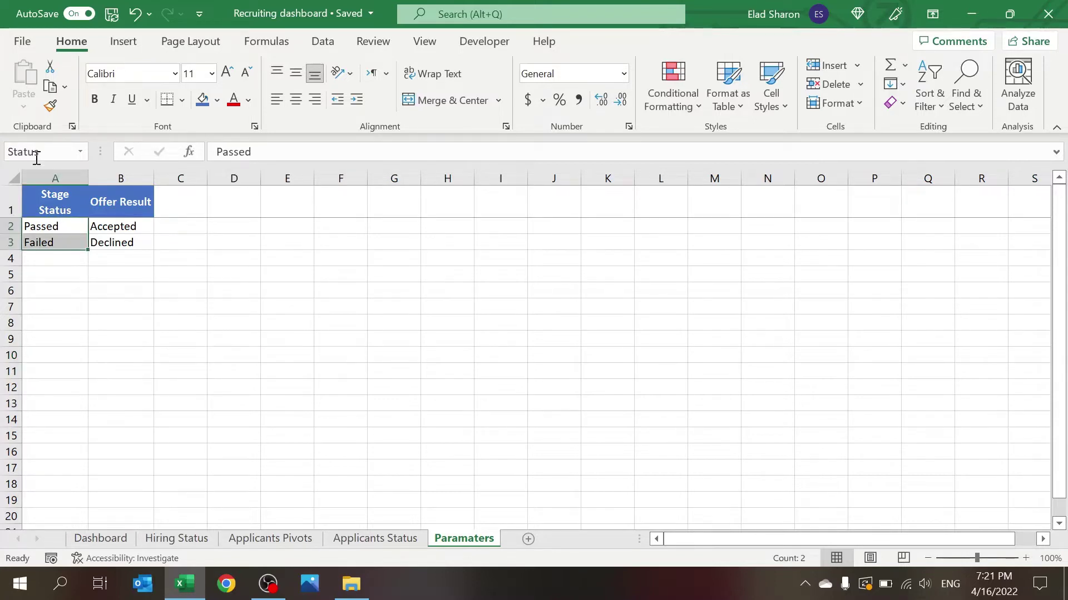
click(135, 231)
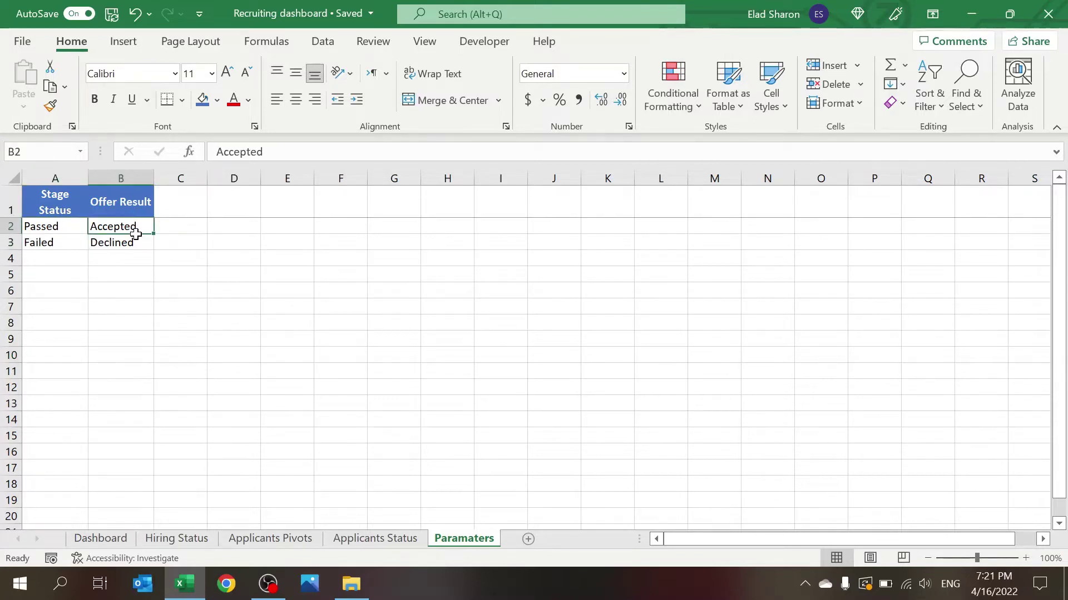
drag(136, 234, 136, 243)
click(371, 368)
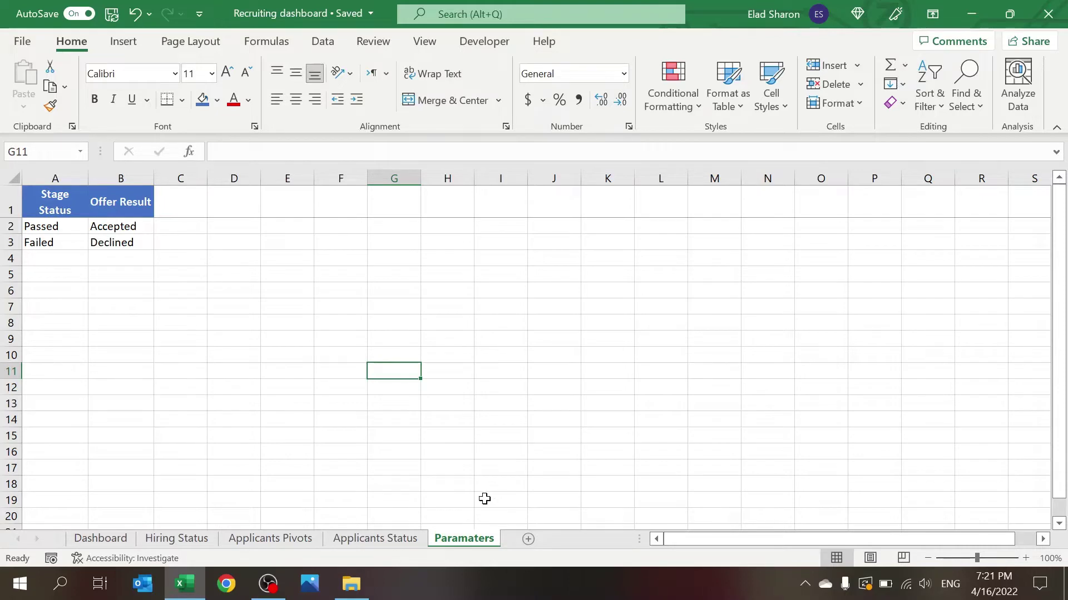
click(401, 539)
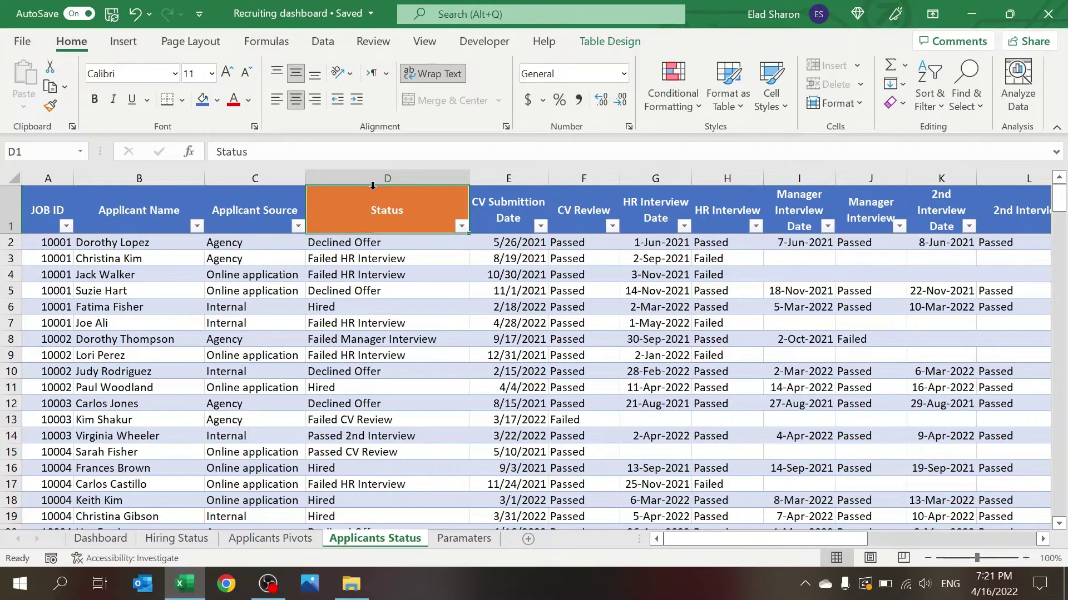
drag(710, 539, 489, 539)
click(52, 241)
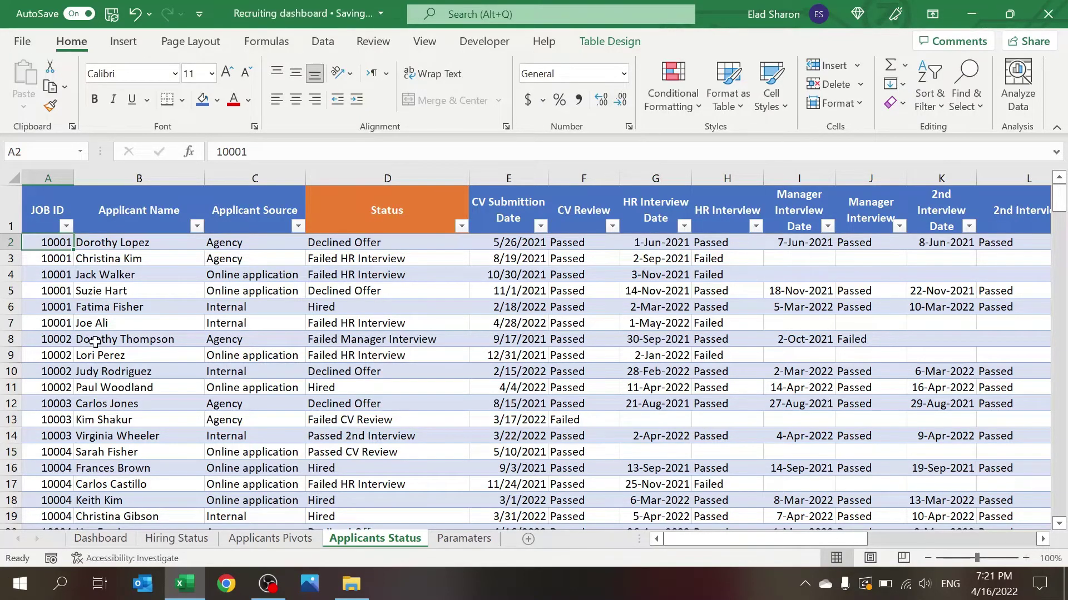
key(Right)
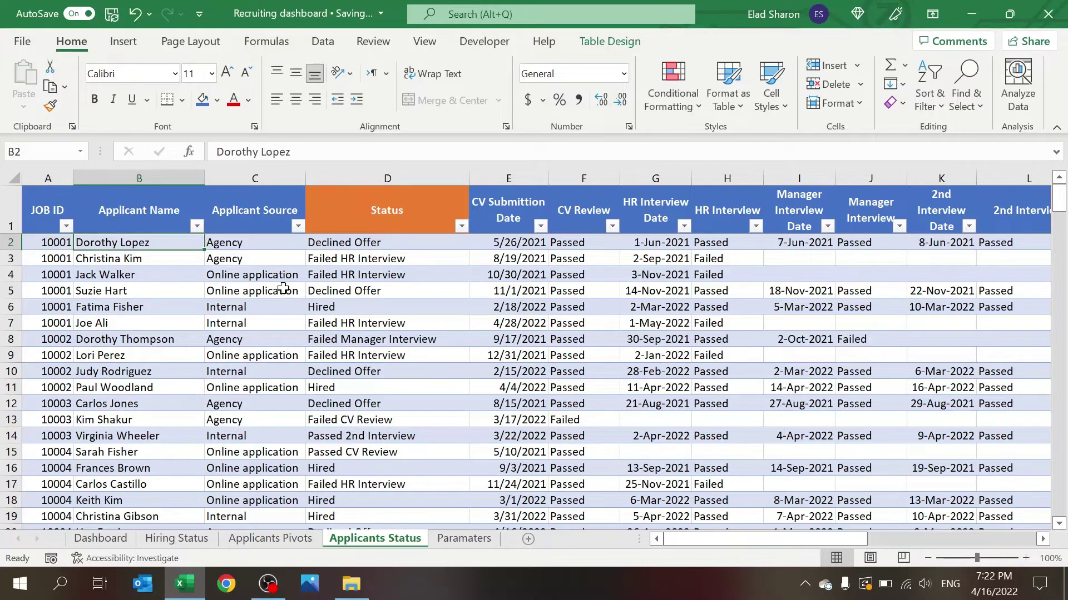
click(267, 238)
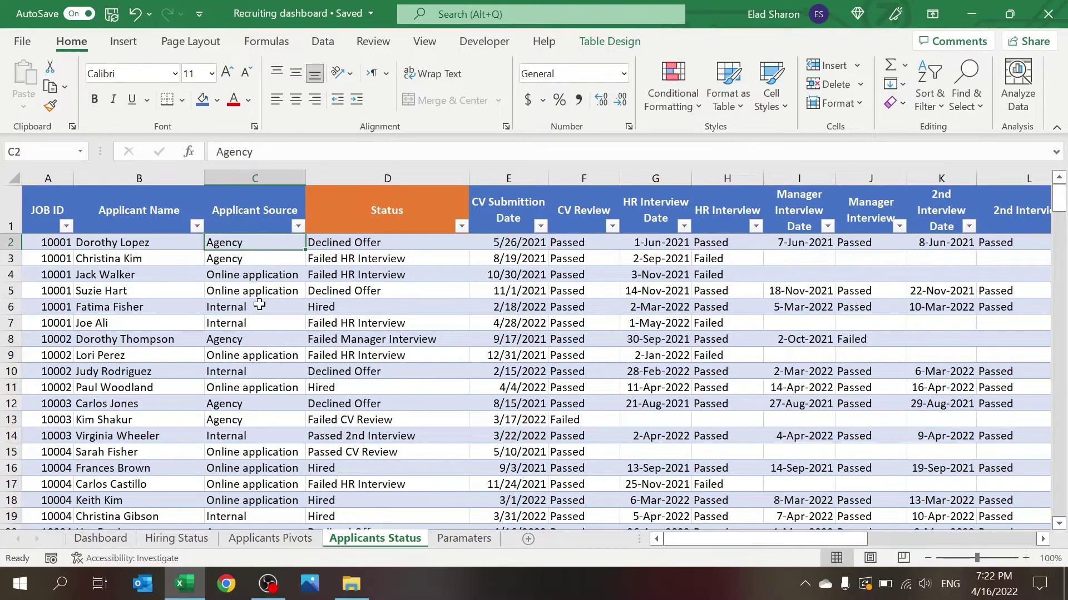
click(405, 248)
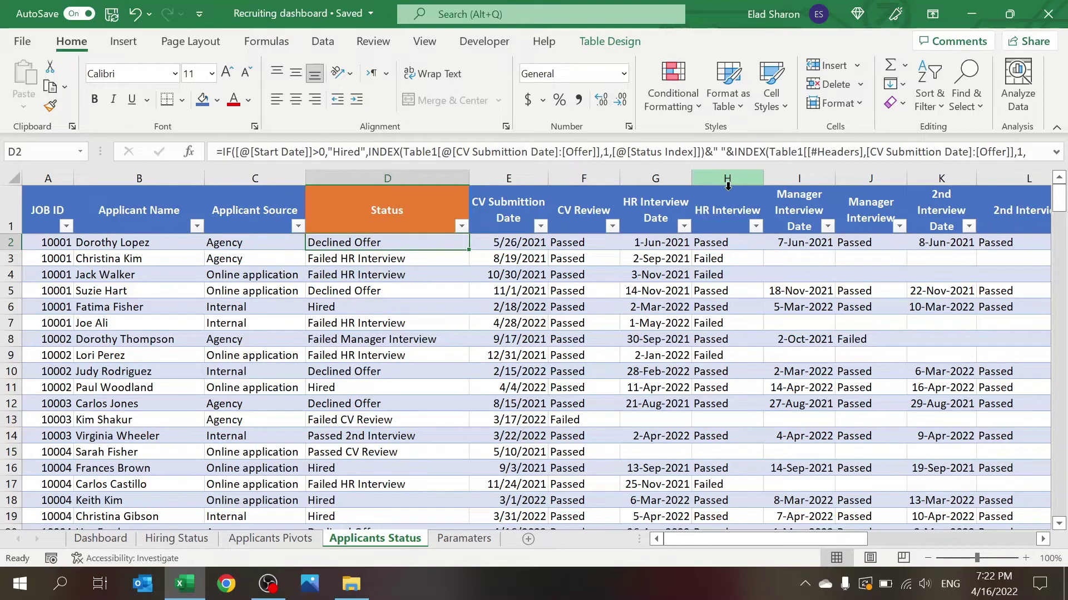
click(519, 249)
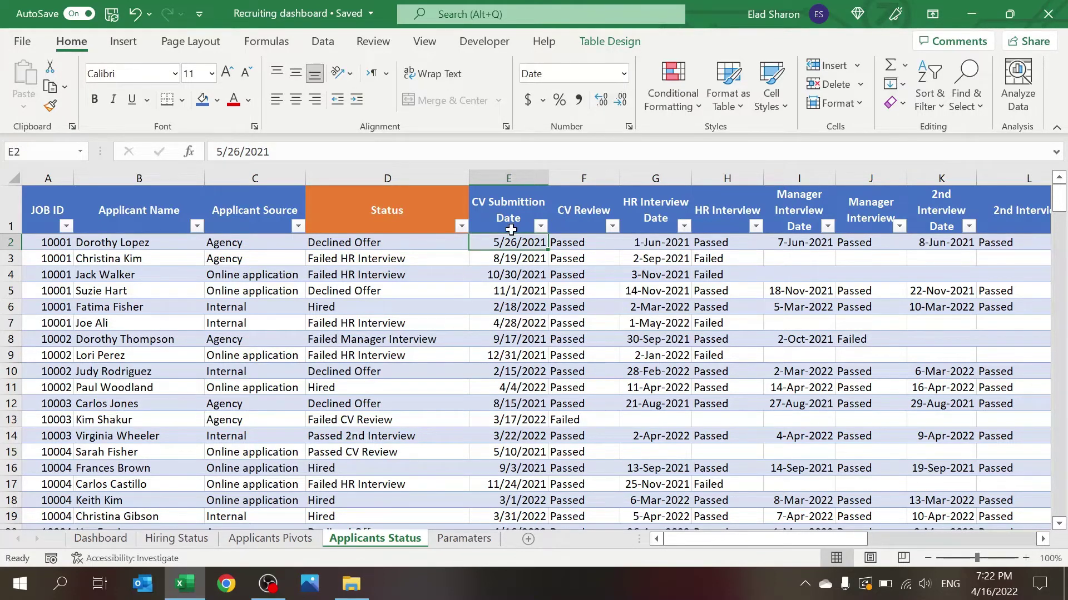
click(606, 243)
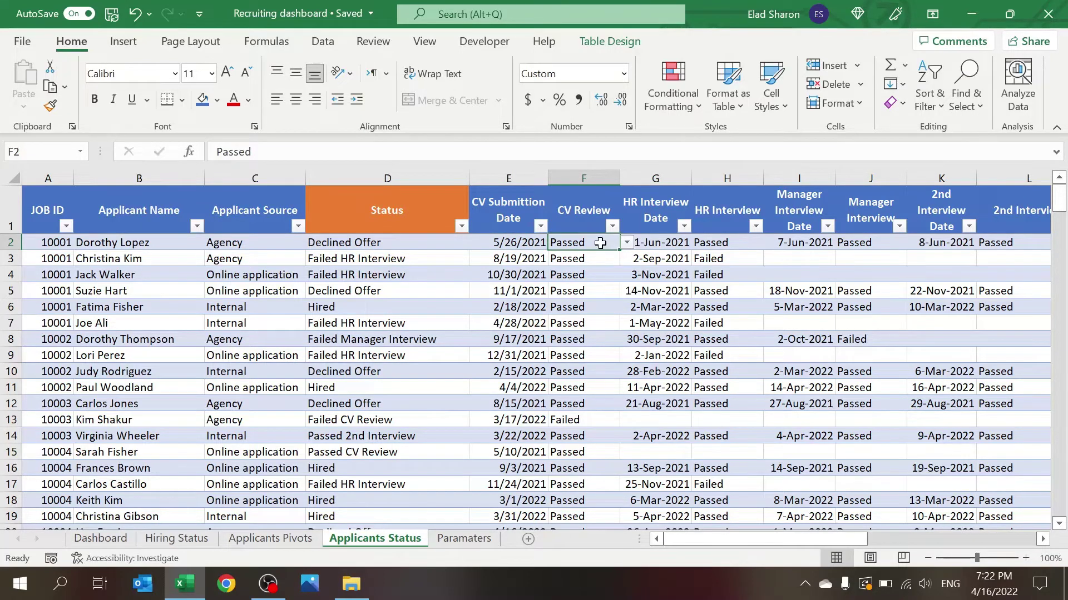
- Check the Paramaters statuses, select the CV Review values in column F, and show the Data ribbon
key(ctrl+Page_Down)
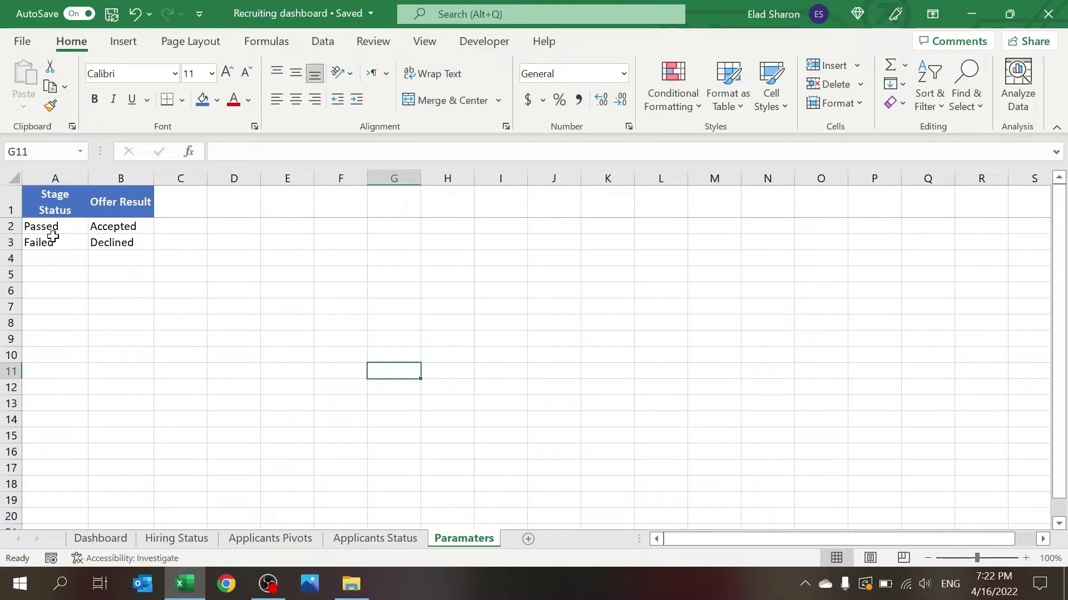
click(377, 536)
drag(583, 242, 565, 517)
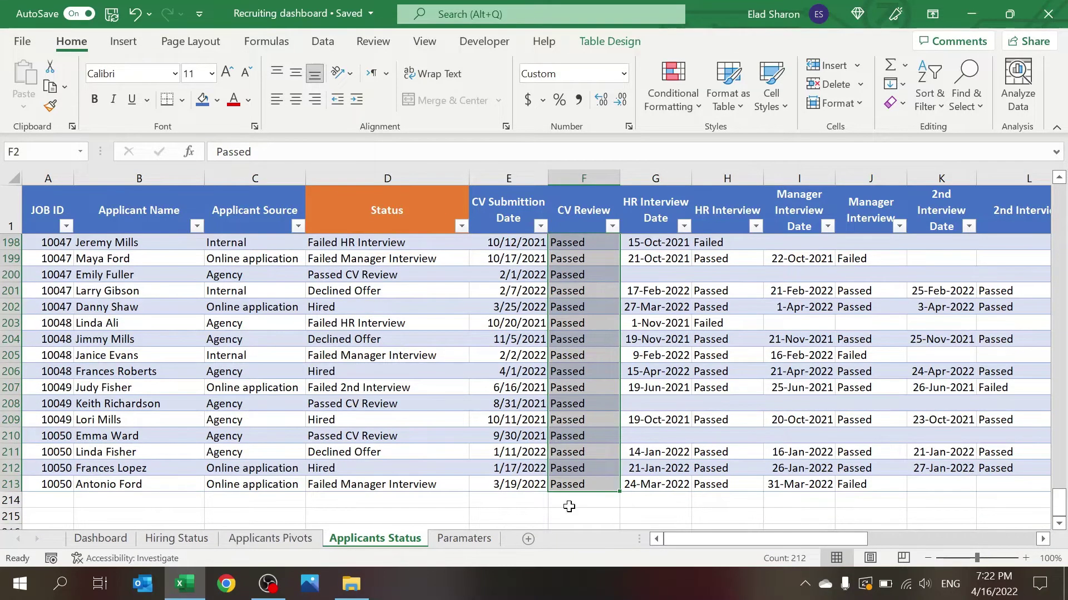
click(320, 42)
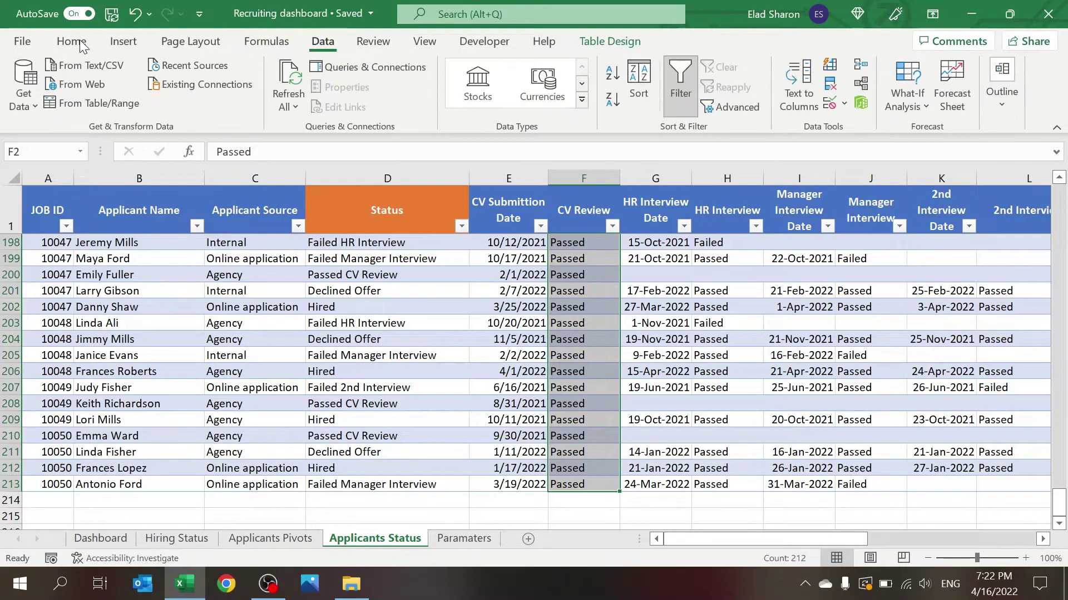
click(79, 40)
click(322, 43)
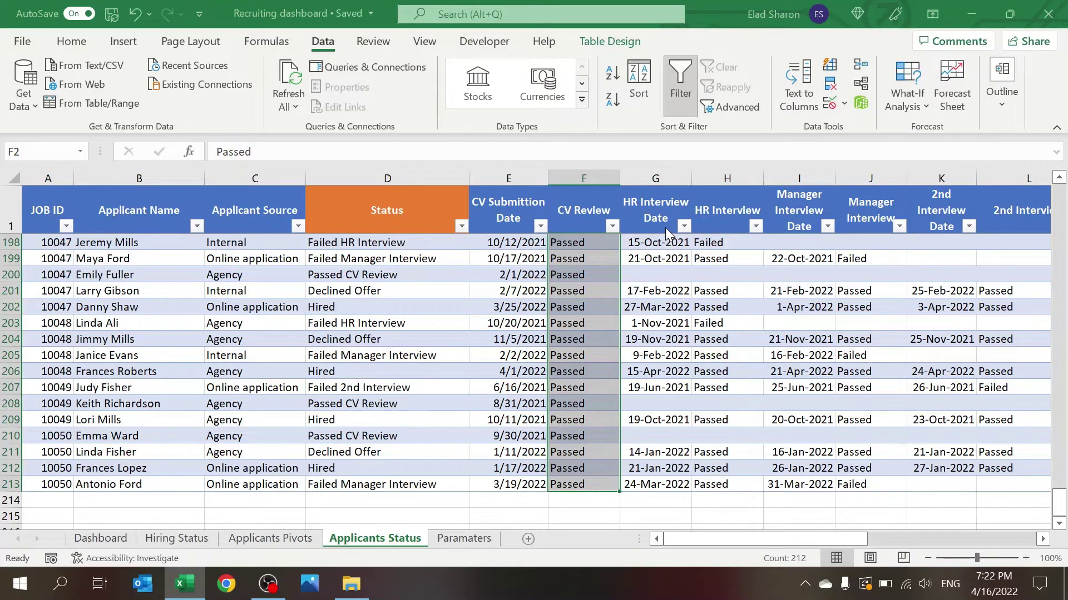
- Recheck the Paramaters stage statuses, then start a new entry in row 214 below the table
key(ctrl+Page_Down)
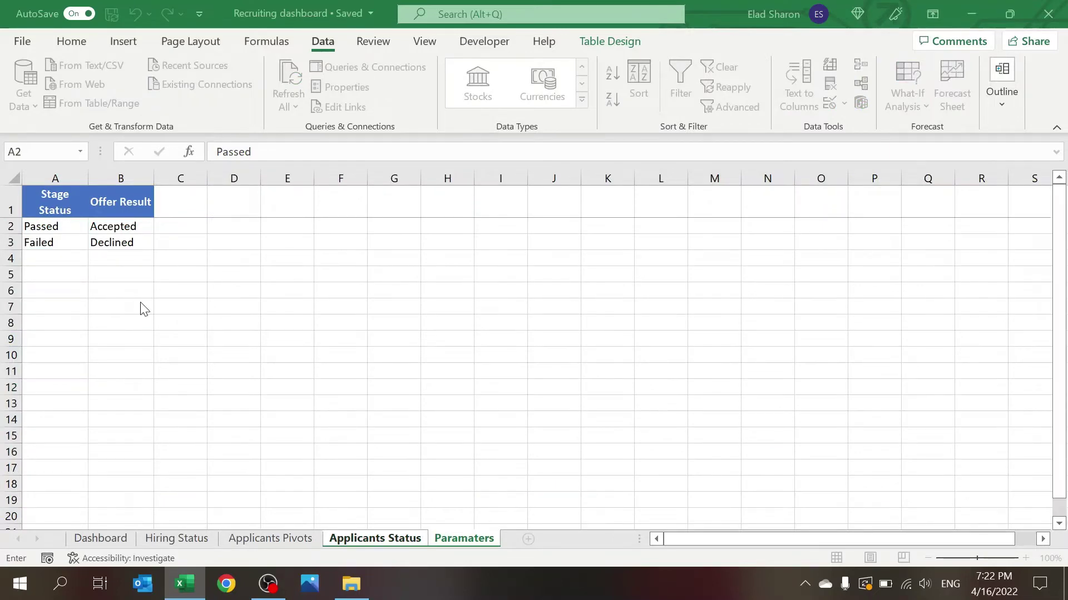
key(Escape)
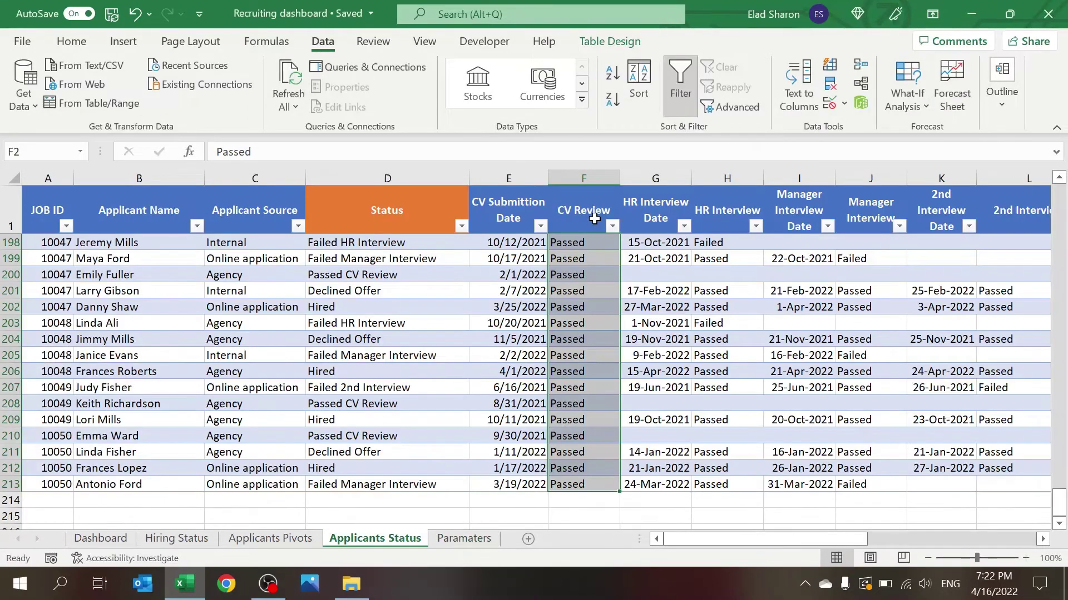
click(594, 216)
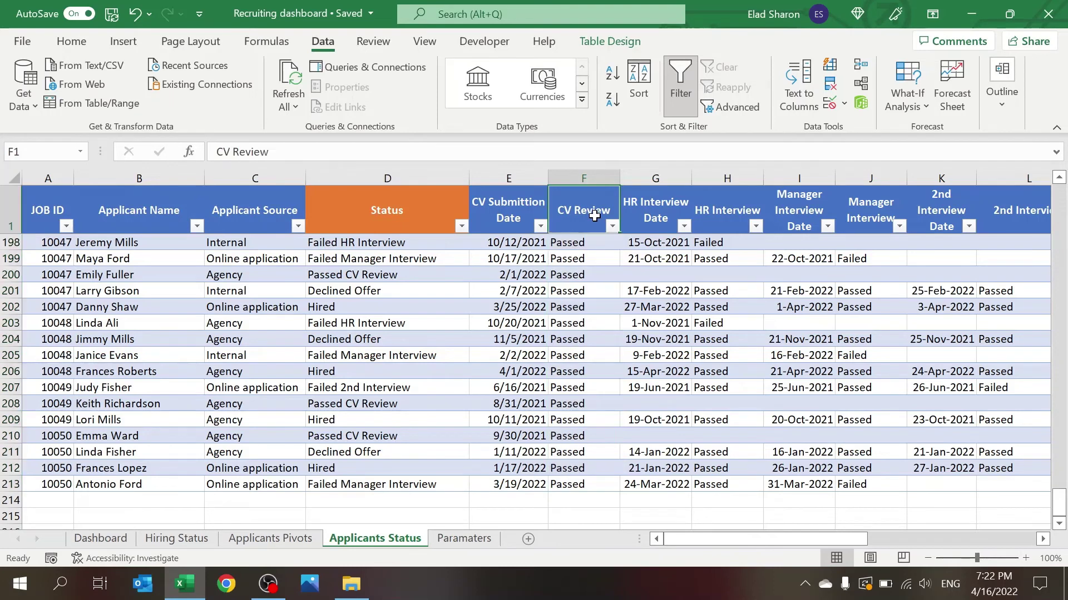
click(60, 501)
text(1)
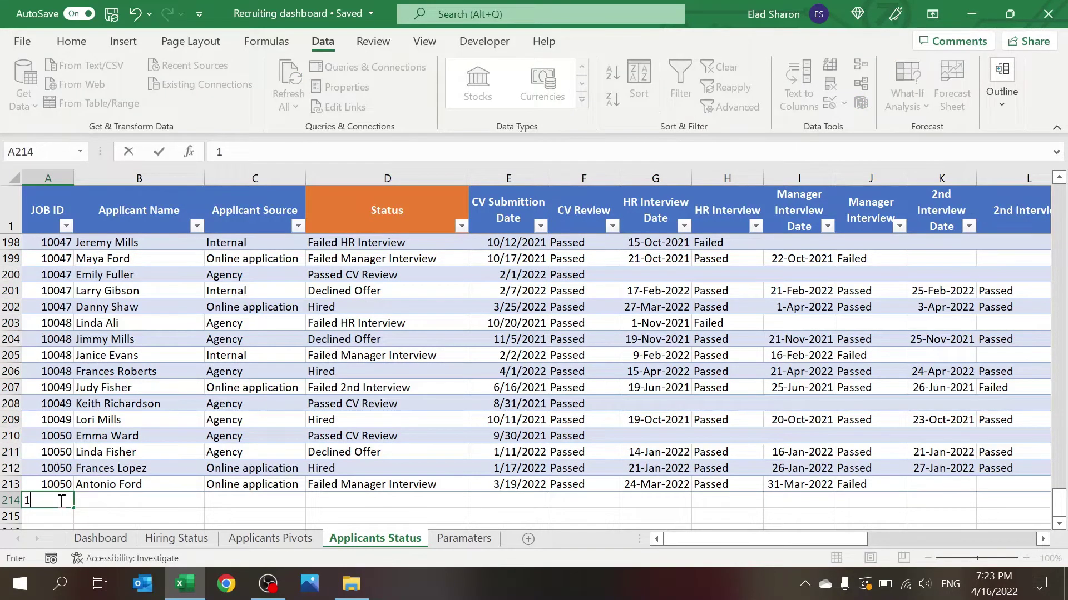
click(584, 486)
click(612, 502)
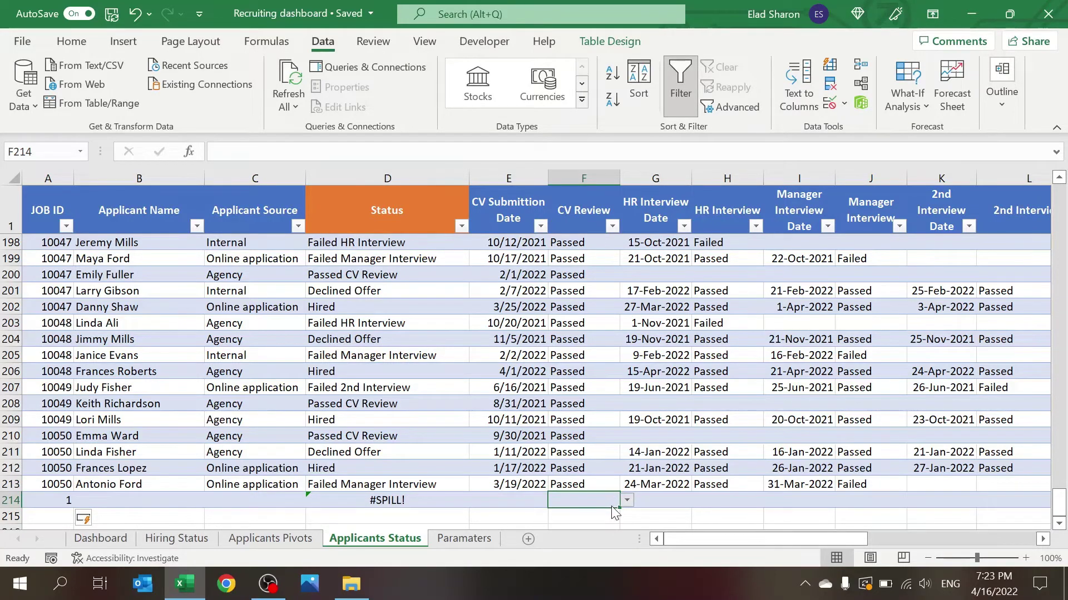
key(ctrl+z)
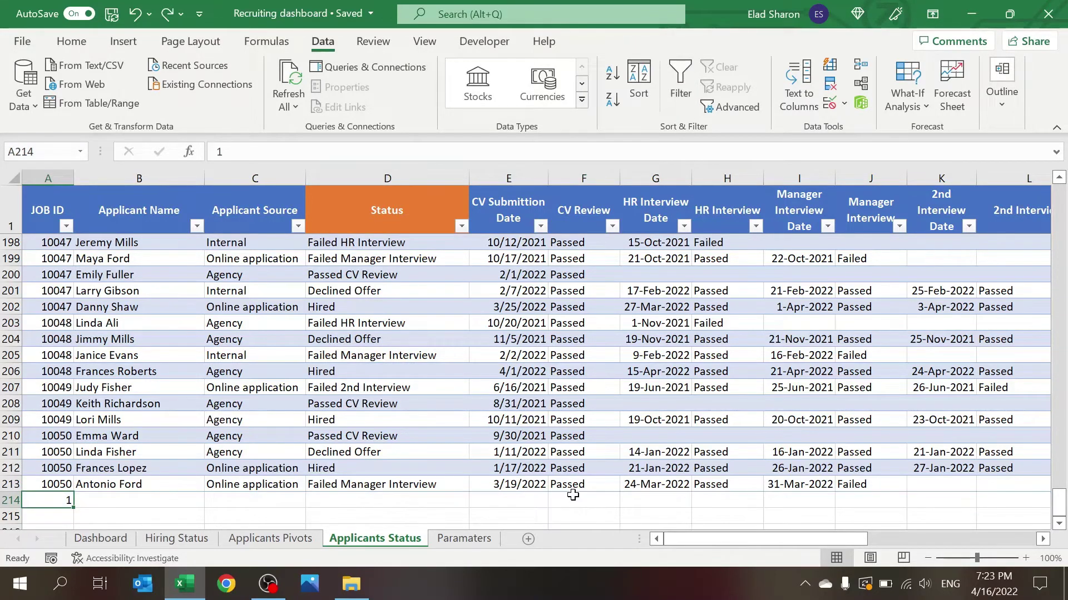
key(ctrl+z)
key(ctrl+z)
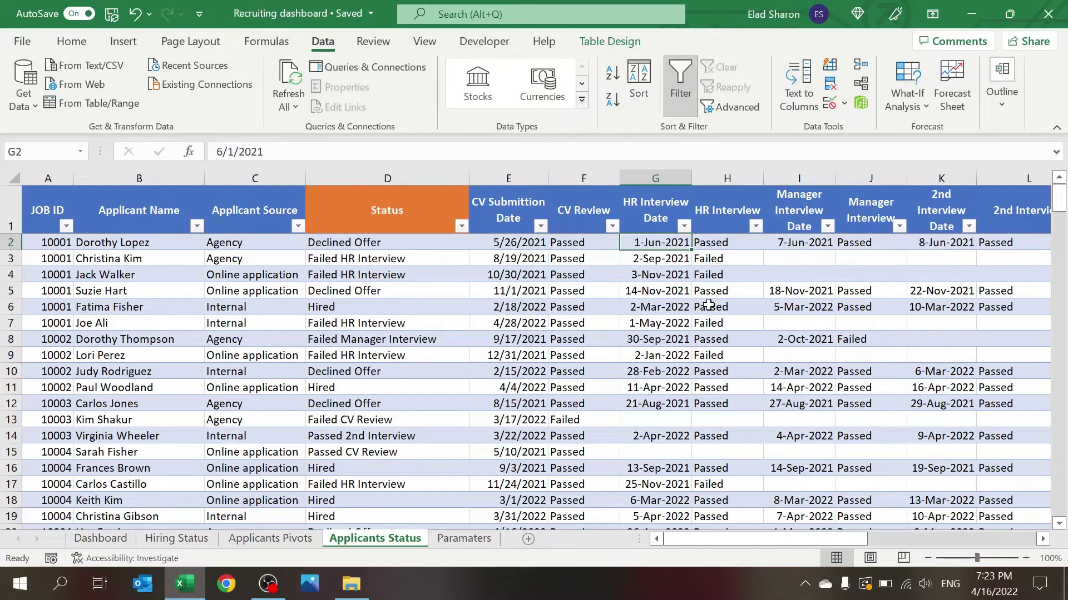
click(658, 420)
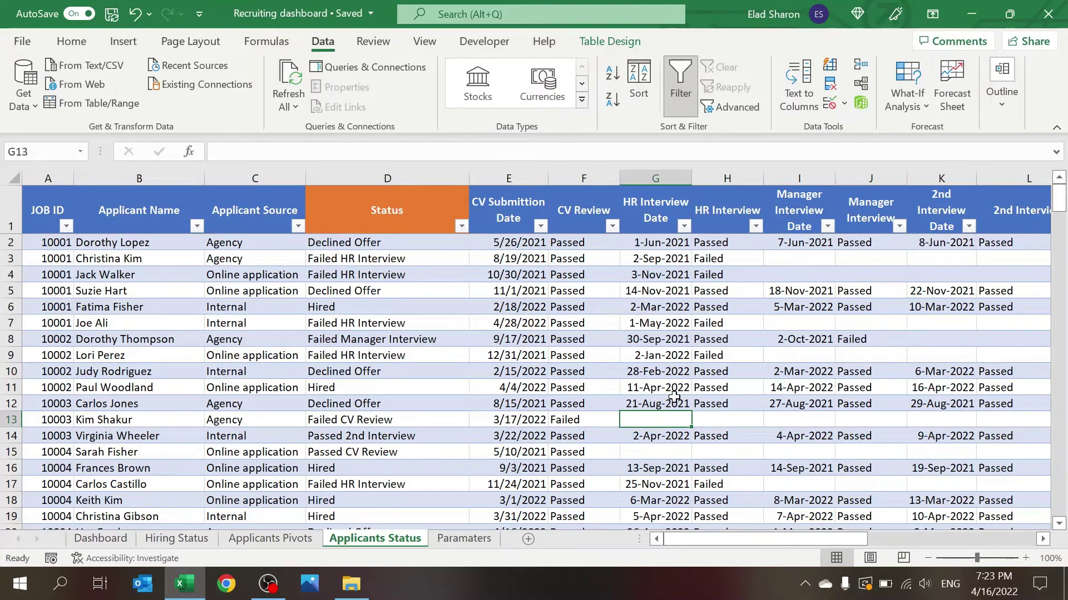
key(Left)
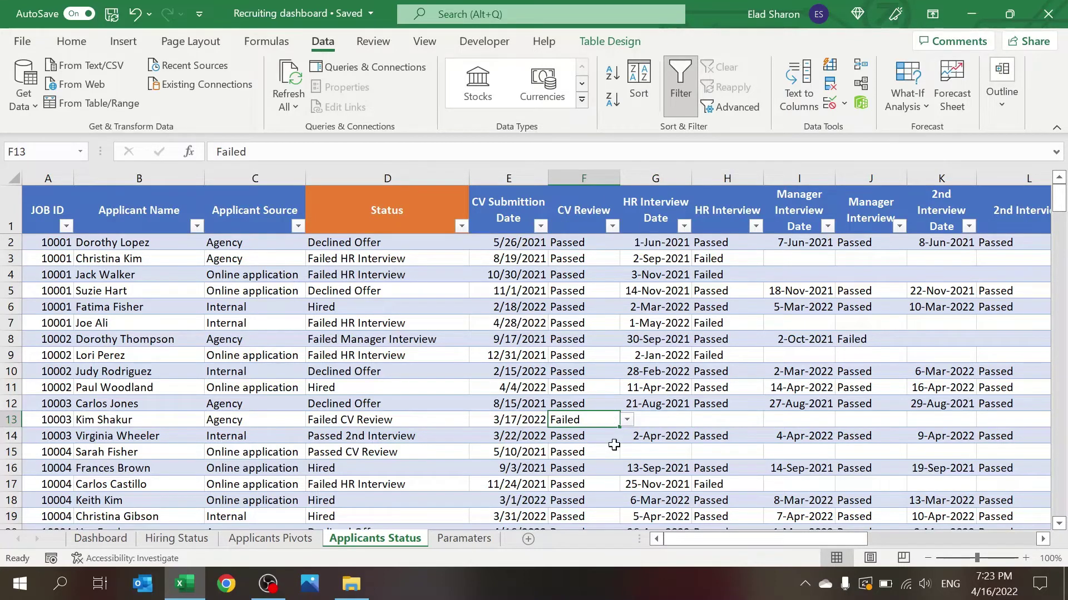
click(614, 449)
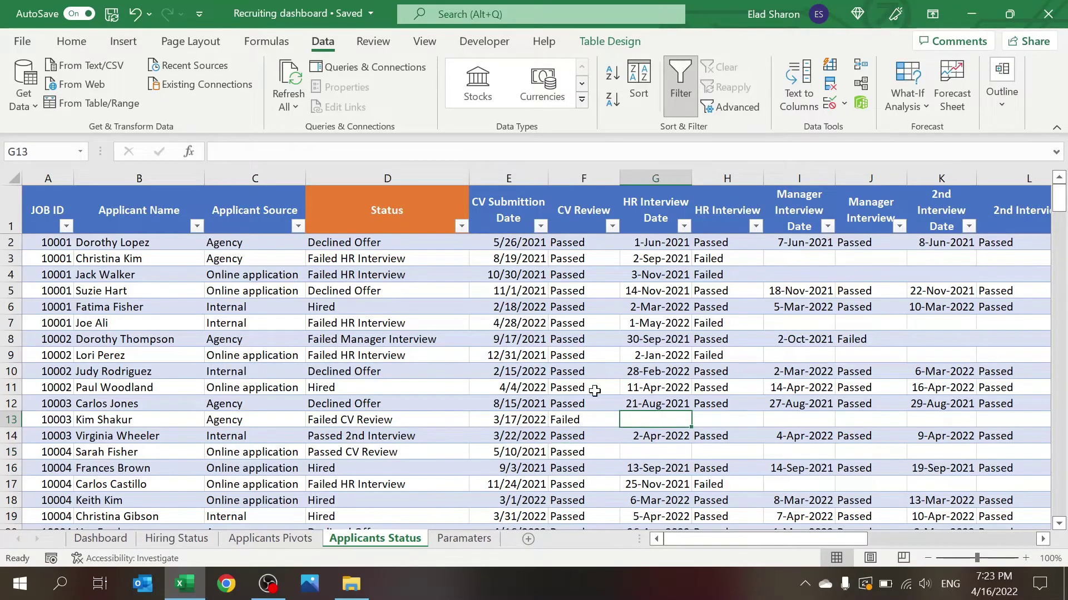
click(419, 421)
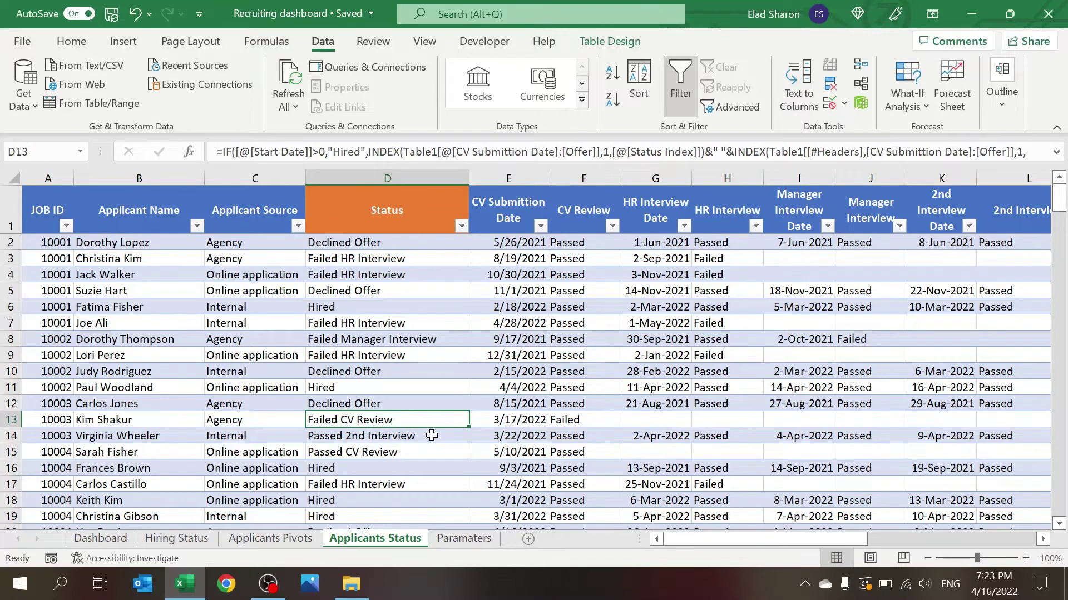
click(409, 458)
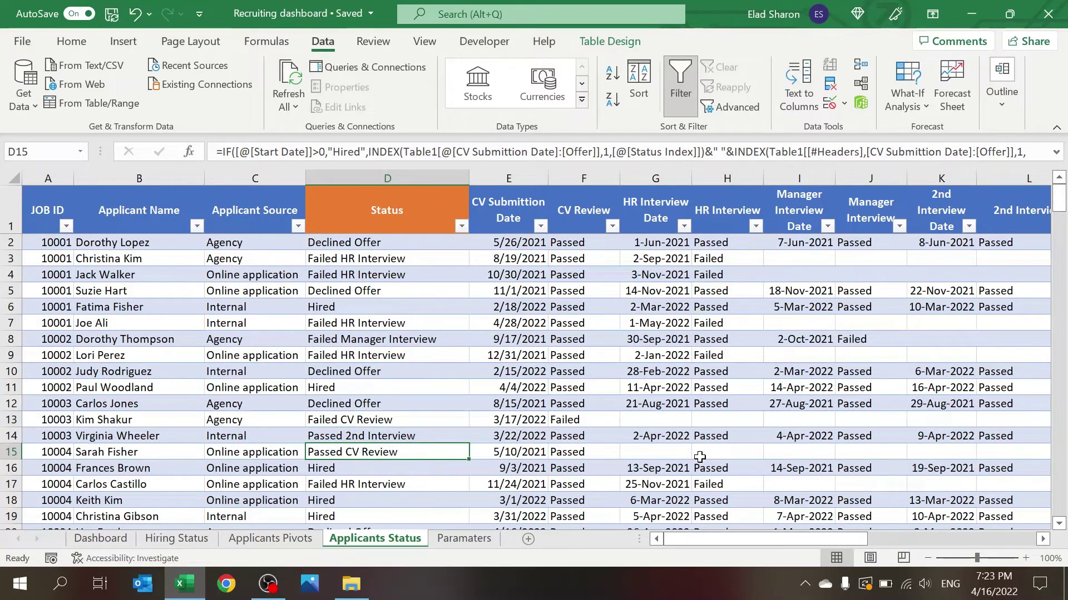
click(655, 243)
click(799, 242)
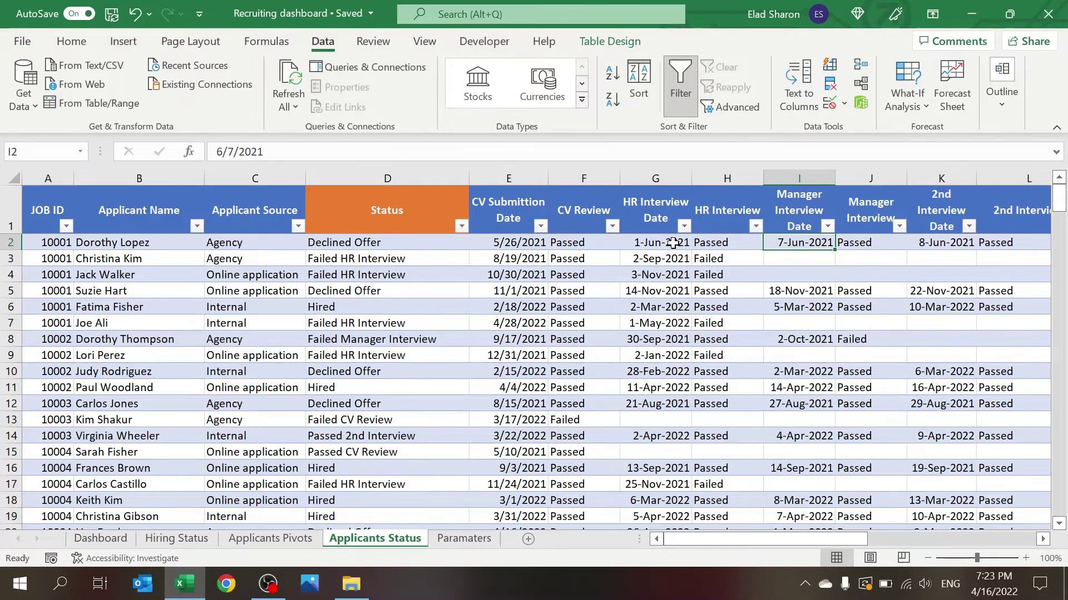
key(Right)
key(Right)
key(Right)
key(Right)
key(Right)
key(Right)
key(Right)
key(Right)
key(Left)
key(Left)
key(Left)
key(Left)
key(Up)
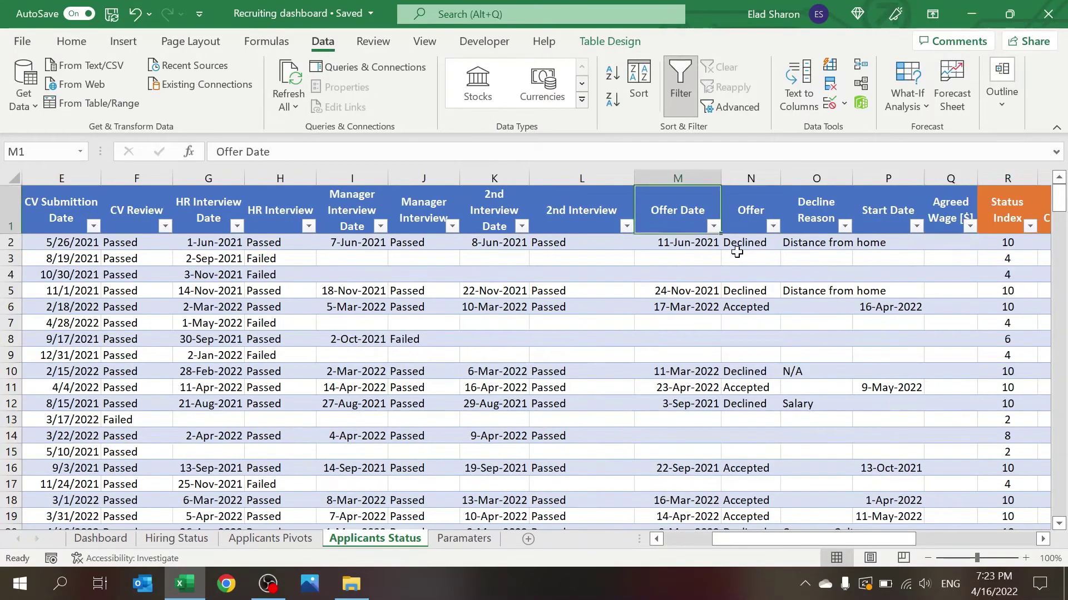
key(Down)
key(Right)
key(Right)
key(Right)
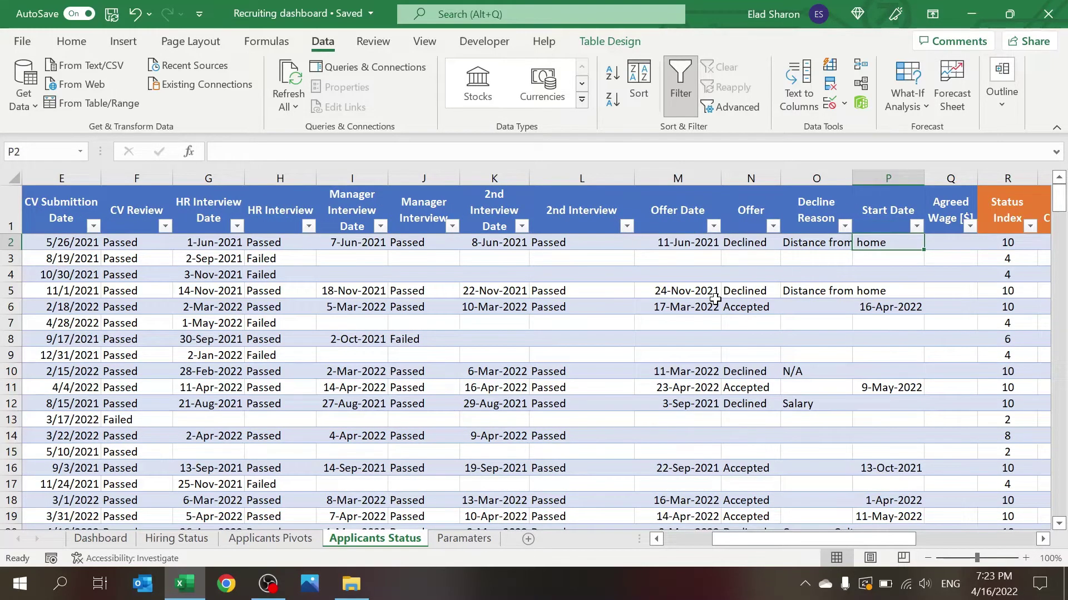
scroll(715, 299, right, 3)
key(Left)
key(Left)
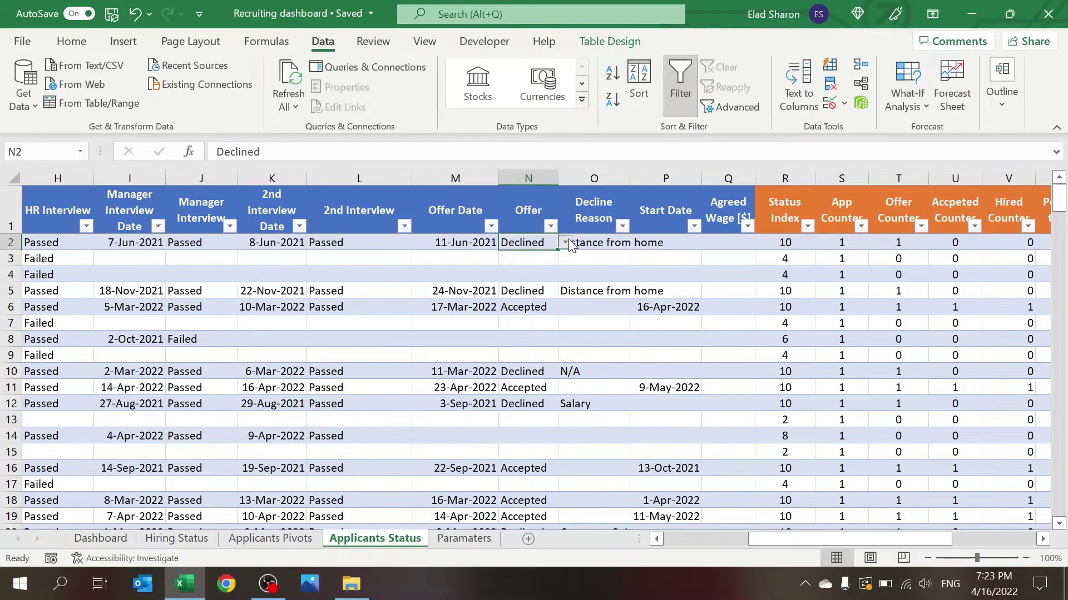
click(434, 541)
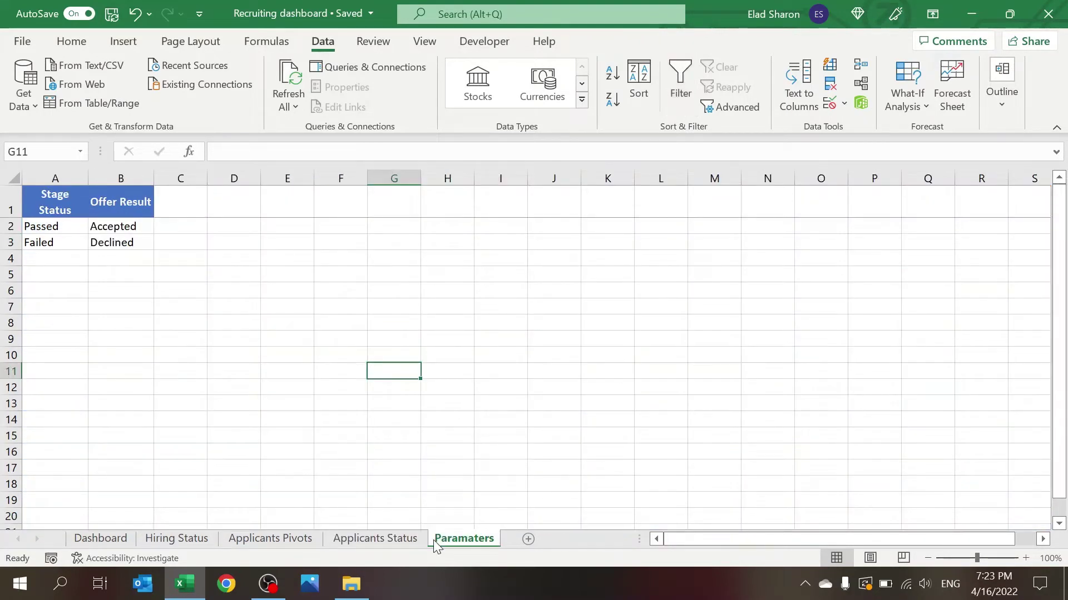
key(ctrl+Page_Up)
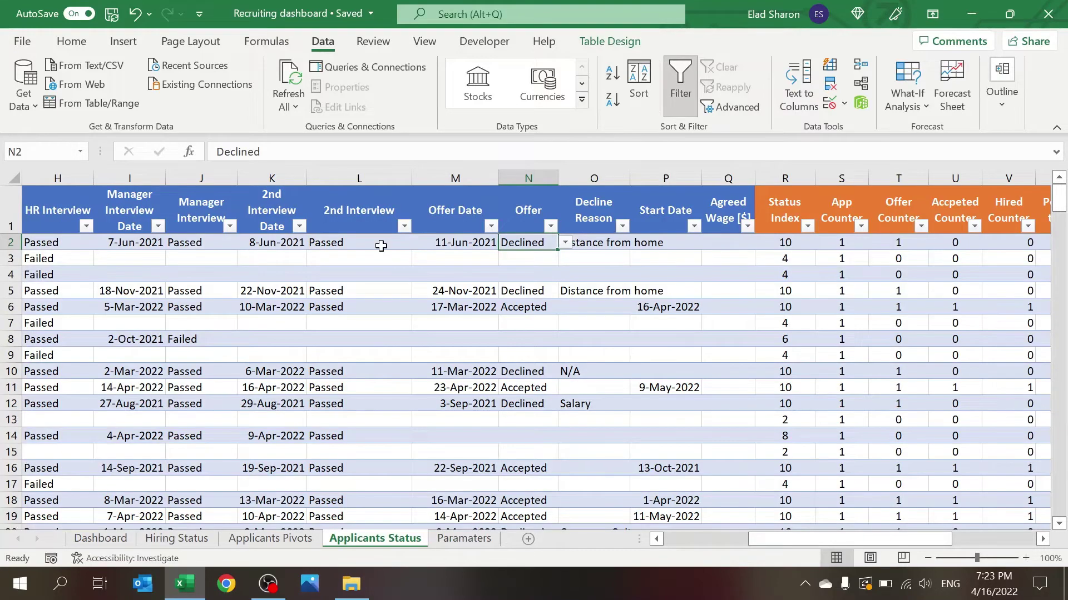
key(Left)
key(Left)
click(226, 247)
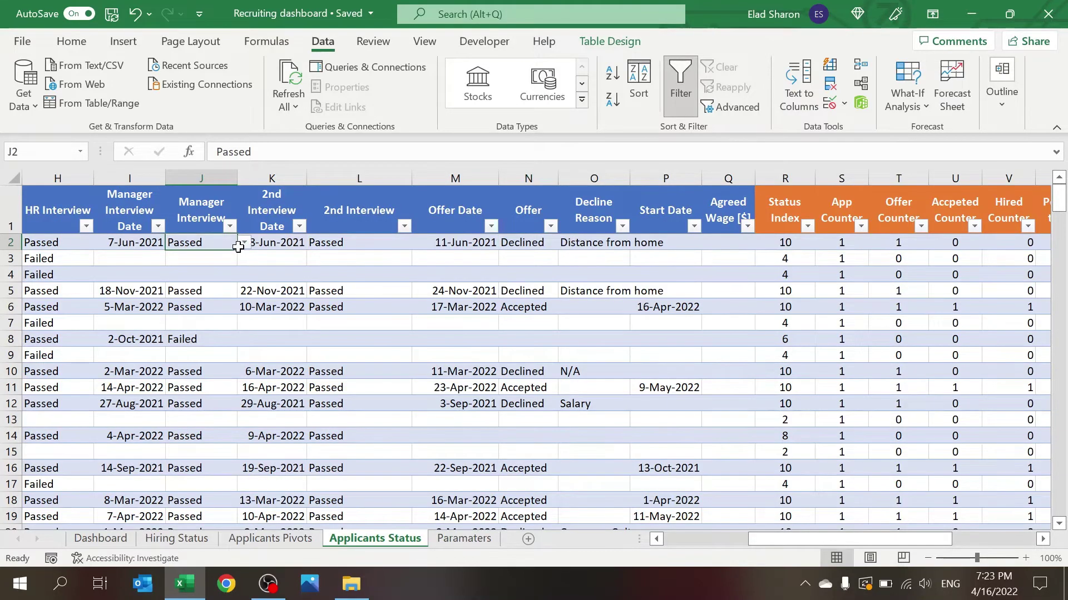
key(Right)
key(Right)
key(Right)
key(Right)
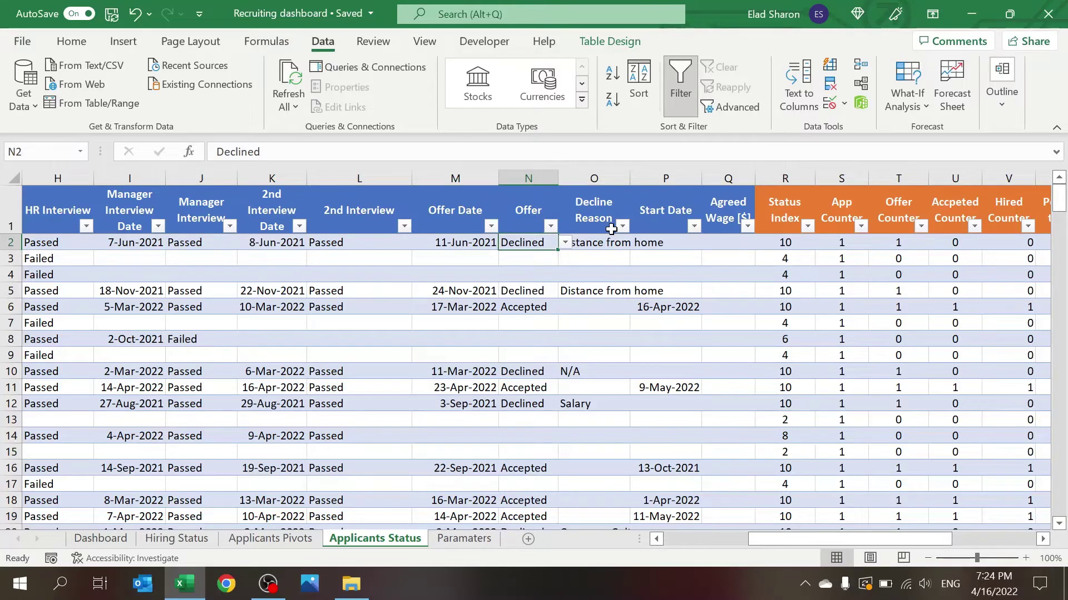
key(Right)
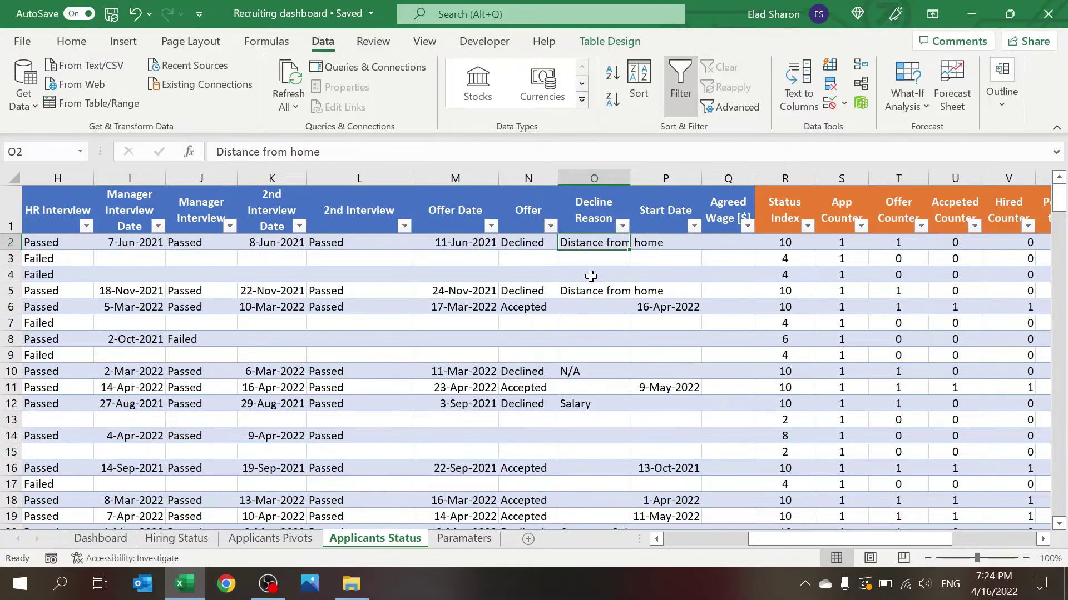
click(658, 241)
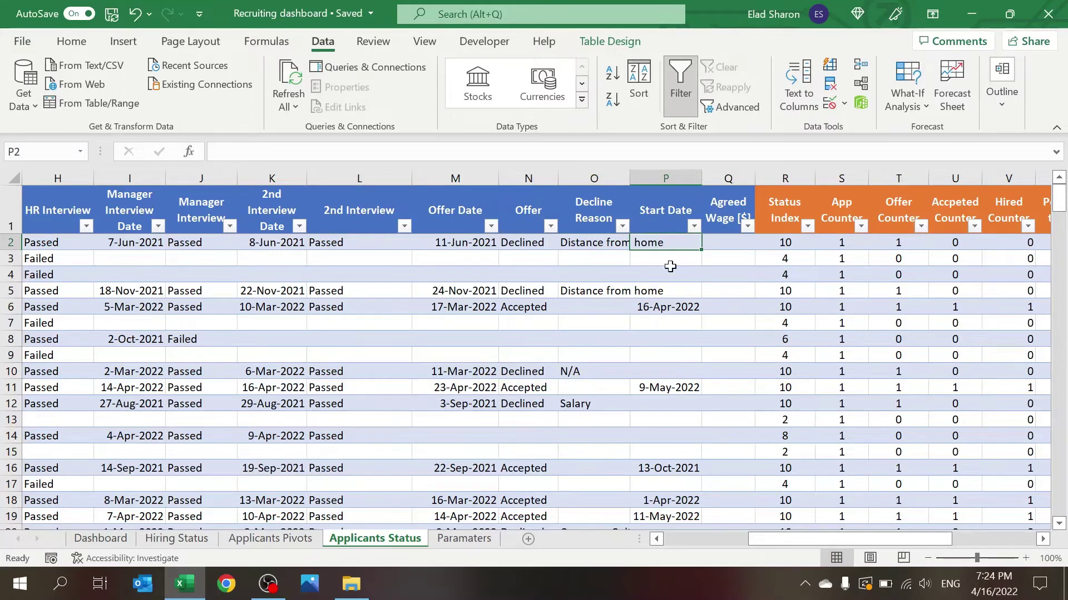
click(680, 295)
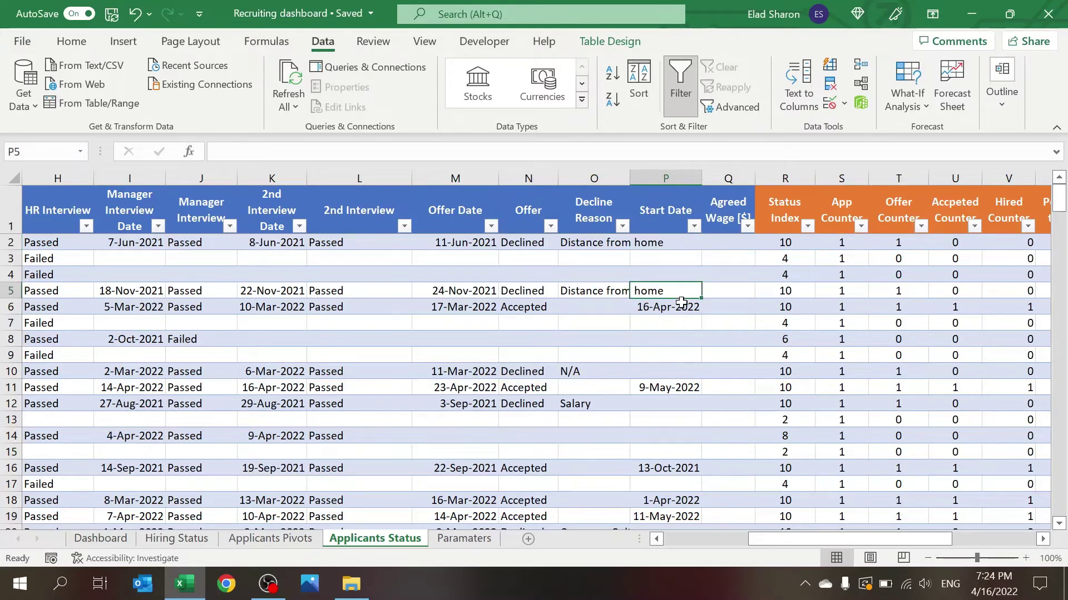
click(681, 303)
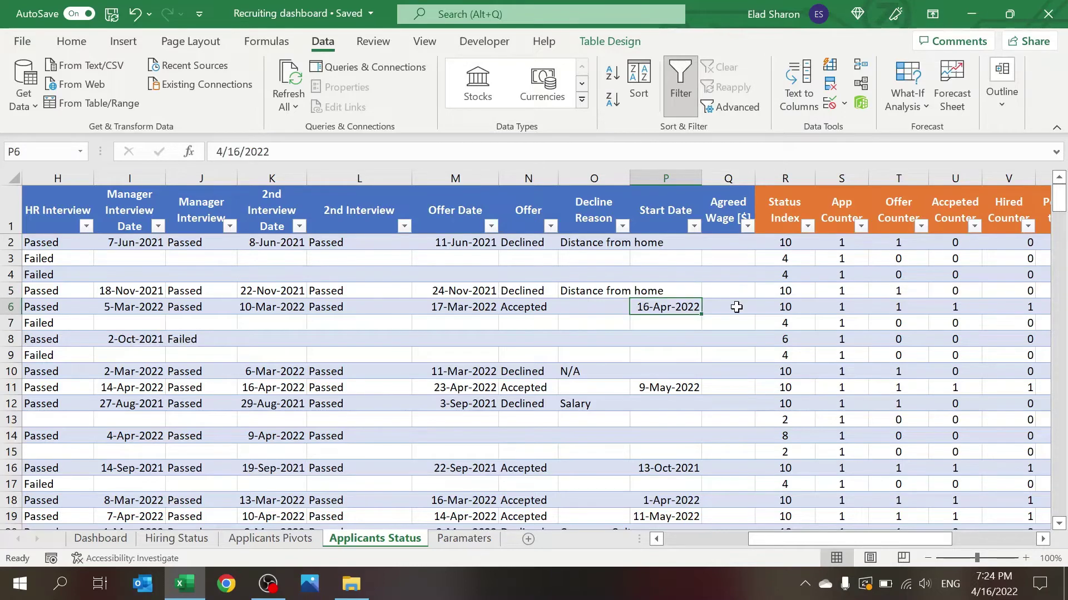
click(736, 306)
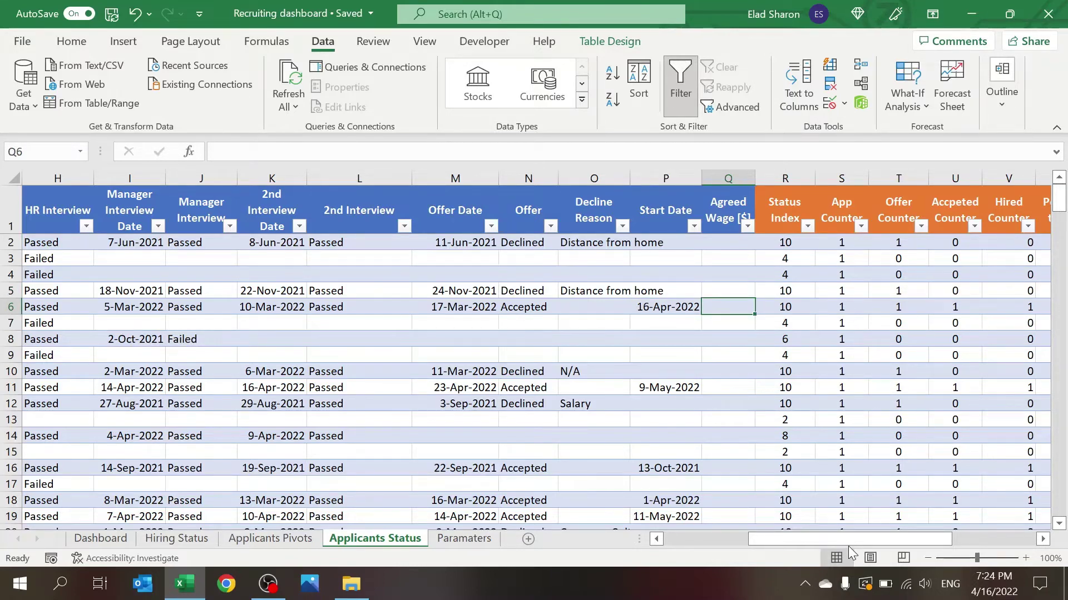
drag(849, 545, 941, 532)
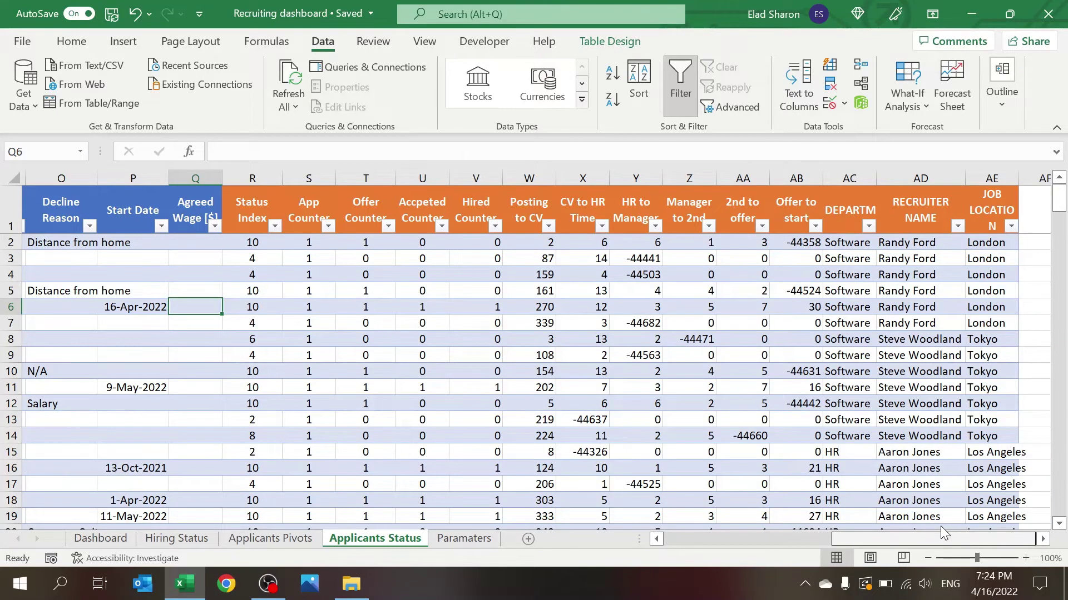
click(362, 242)
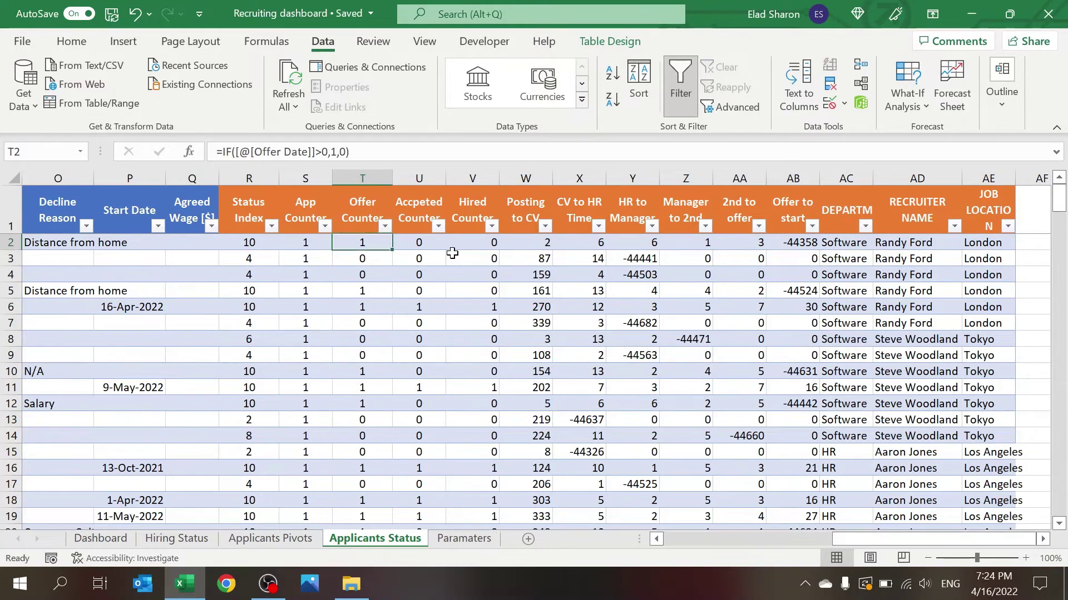
drag(448, 243, 510, 243)
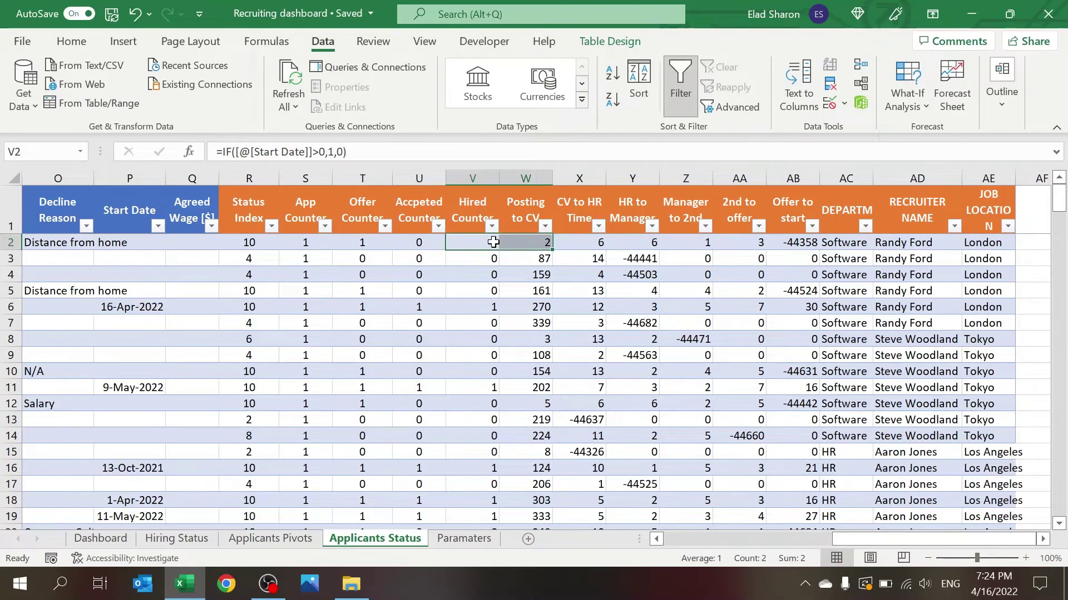
click(494, 243)
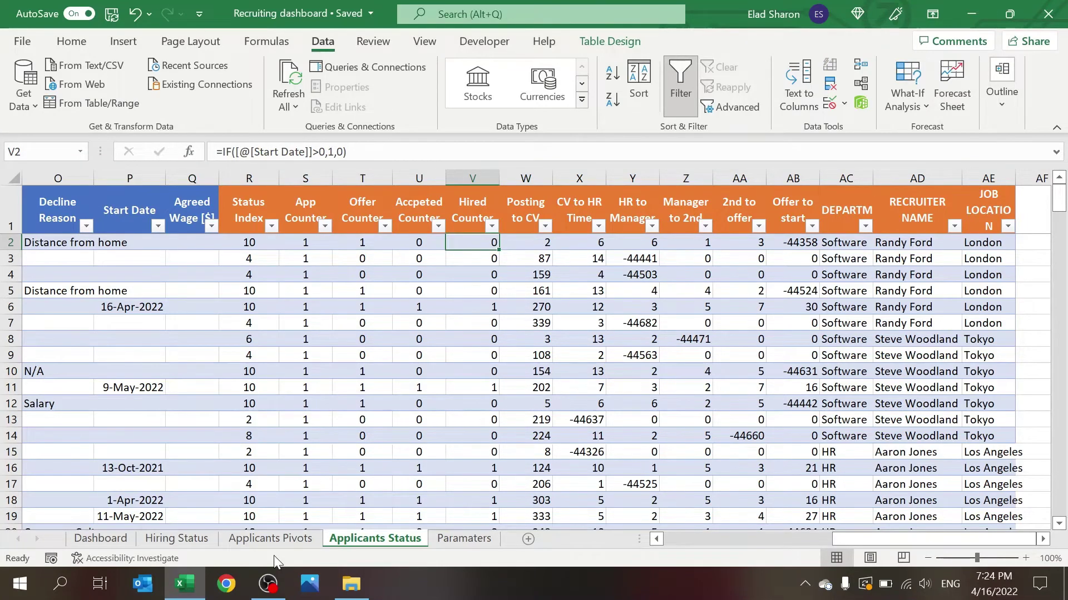
click(648, 241)
click(711, 244)
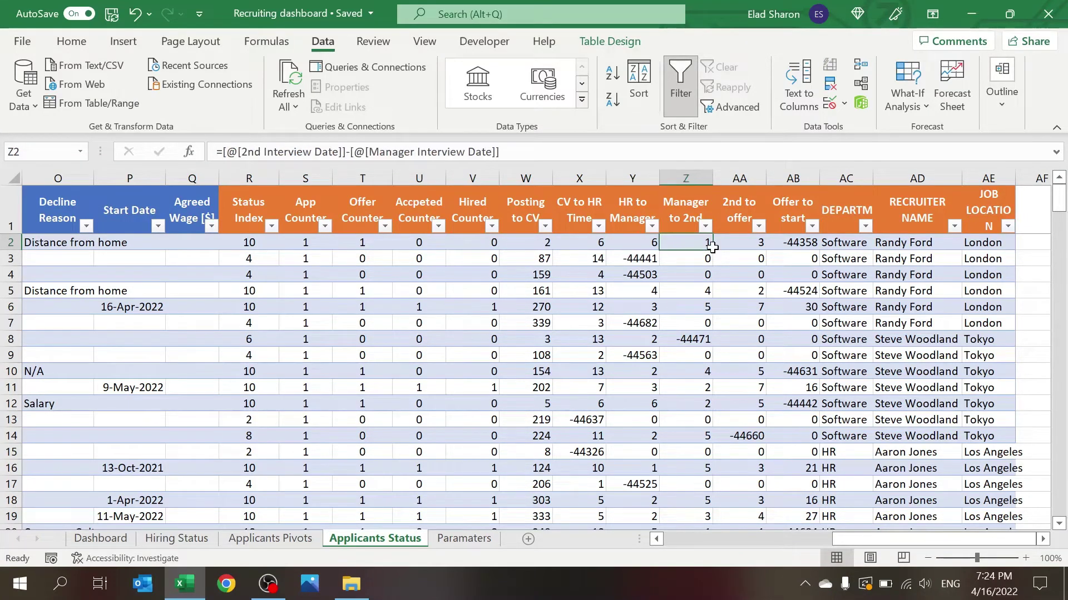
click(748, 243)
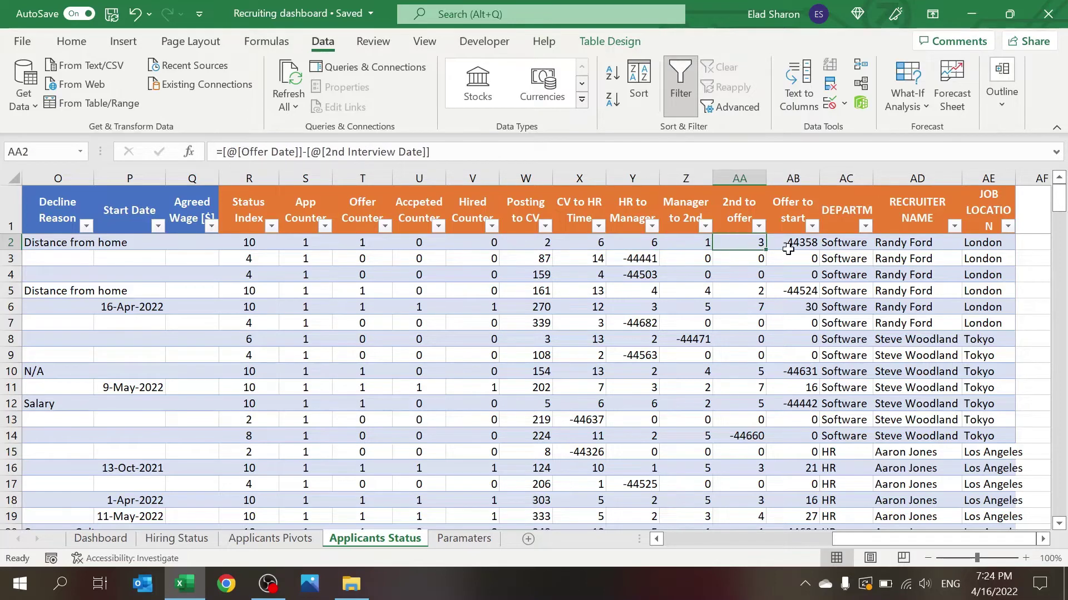
click(788, 248)
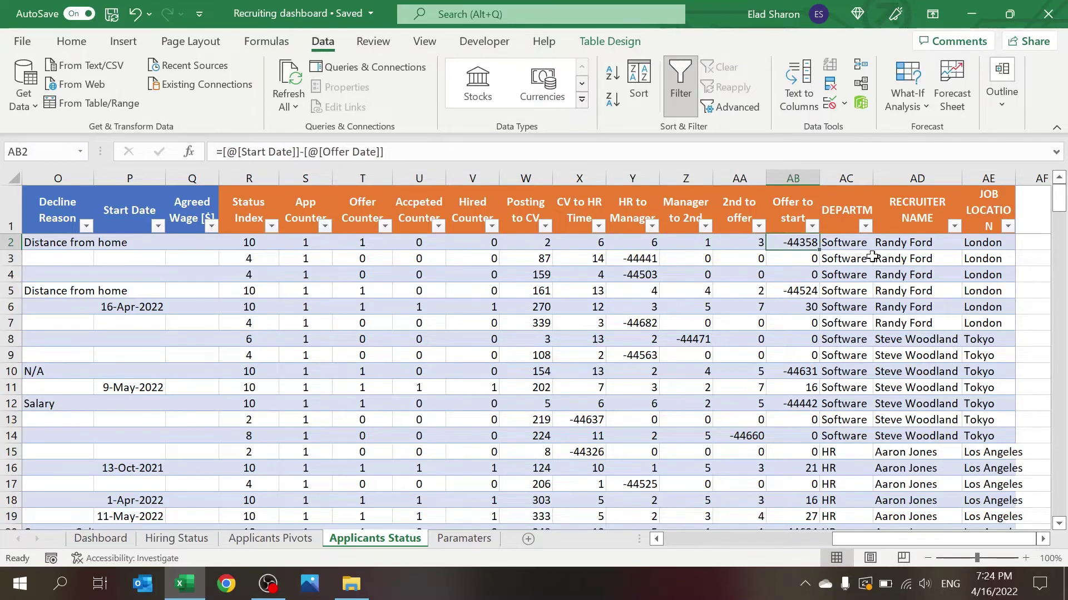
click(872, 256)
drag(869, 536, 663, 542)
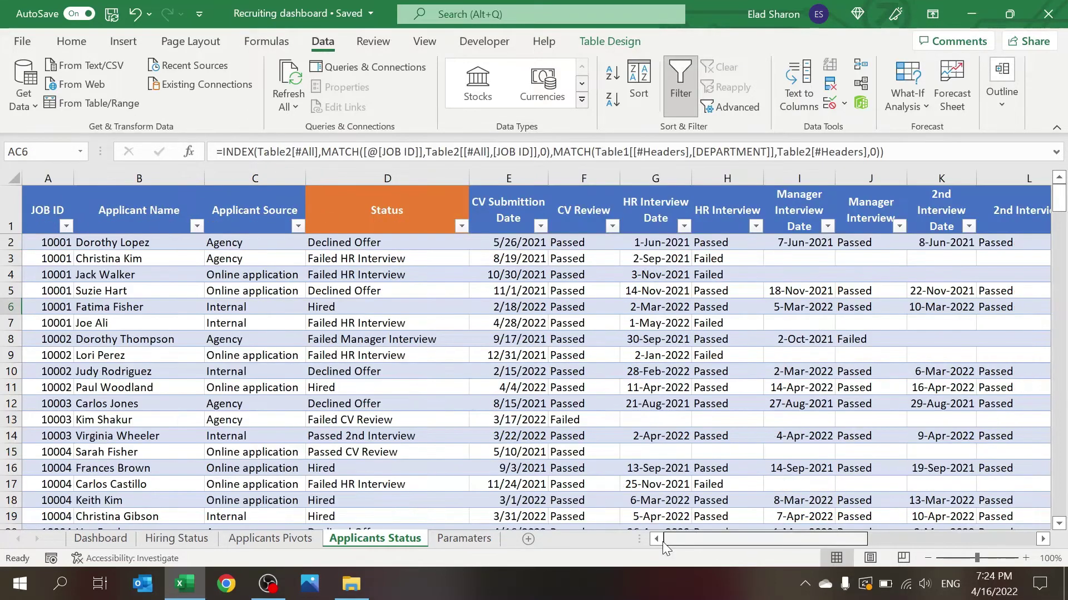
click(404, 245)
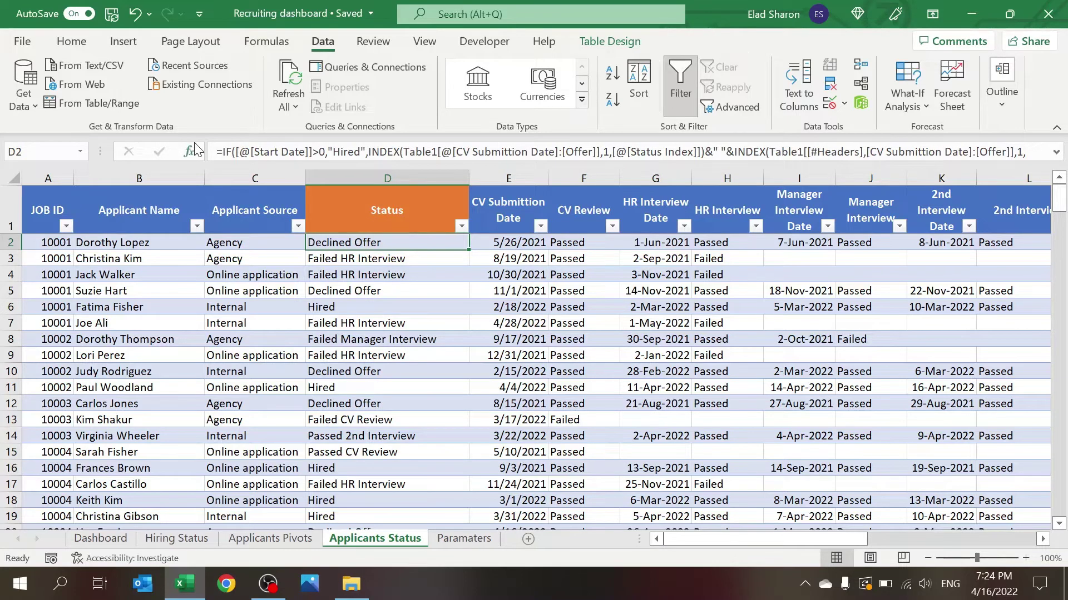
key(F2)
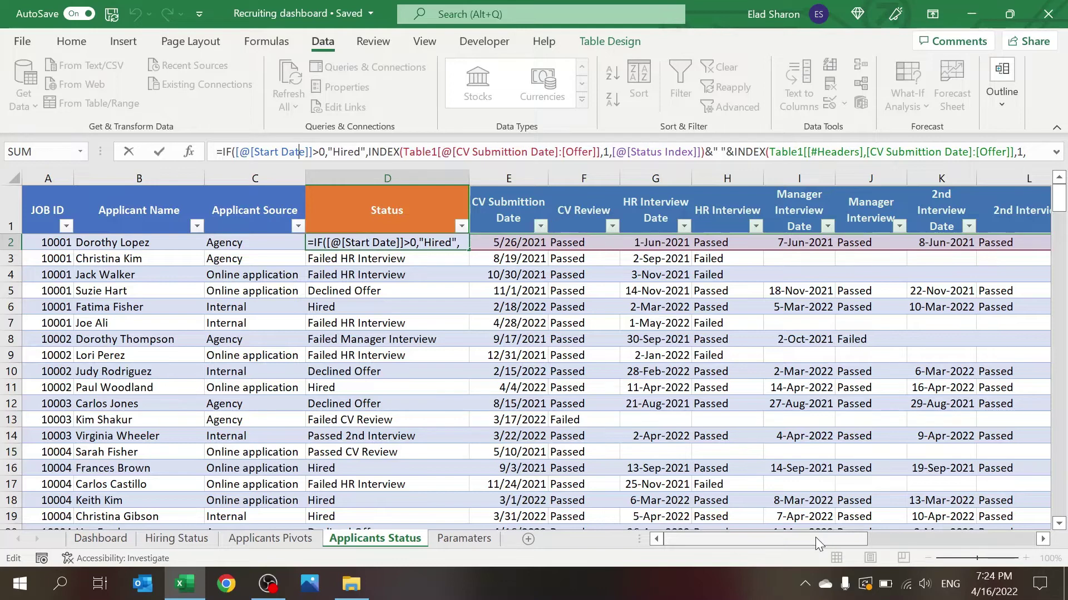
drag(815, 538, 923, 537)
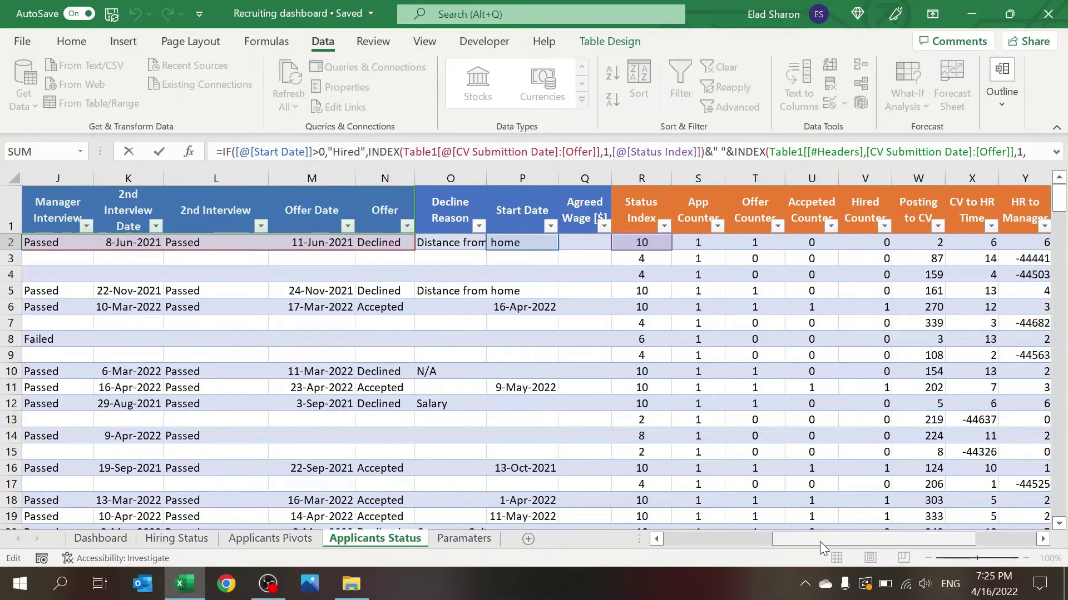
drag(819, 542, 709, 541)
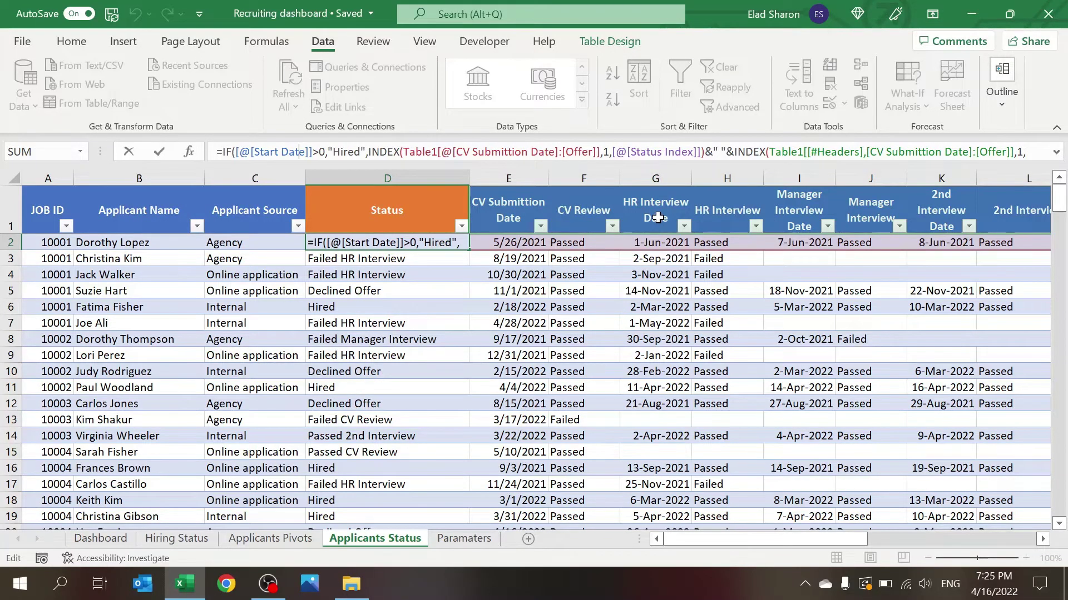
key(Escape)
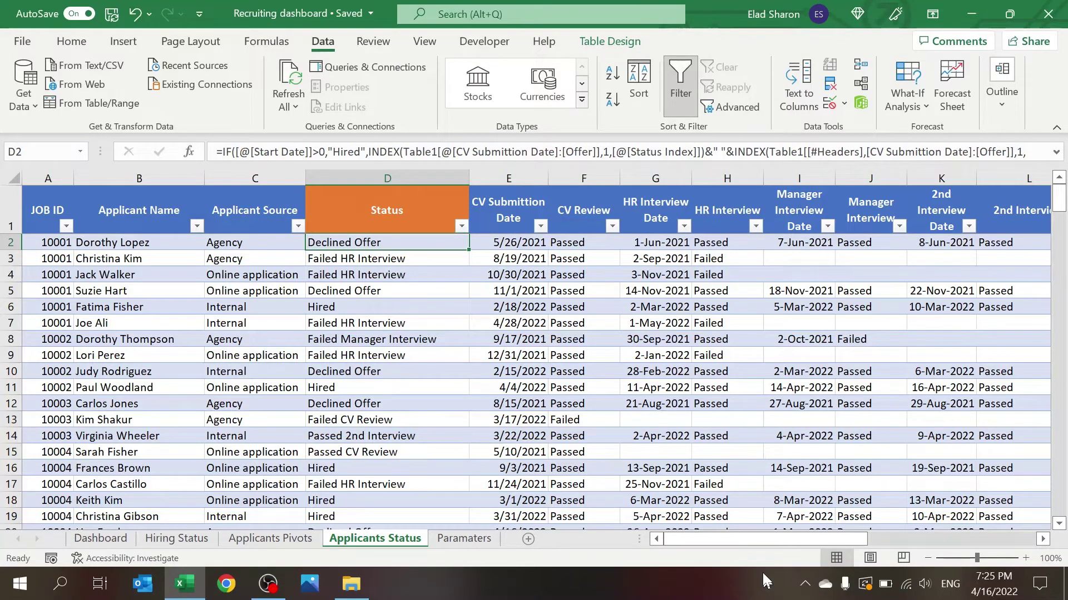
- Commit =COUNTA(Table1[@[CV Submission Date]:[Offer]]) from R2 down the Status Index column
scroll(713, 253, right, 4)
click(714, 244)
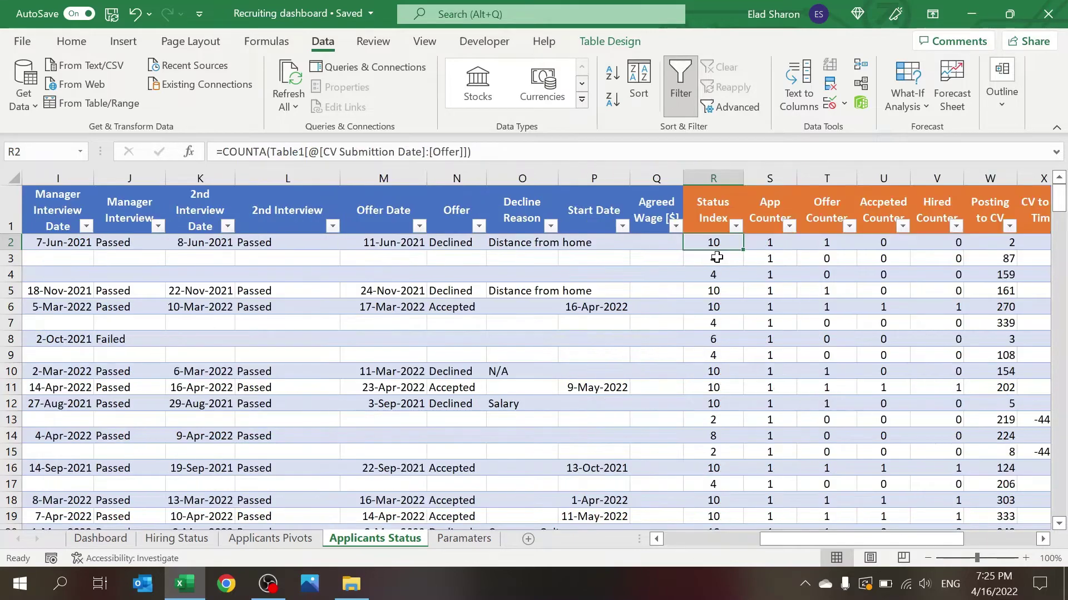
click(482, 144)
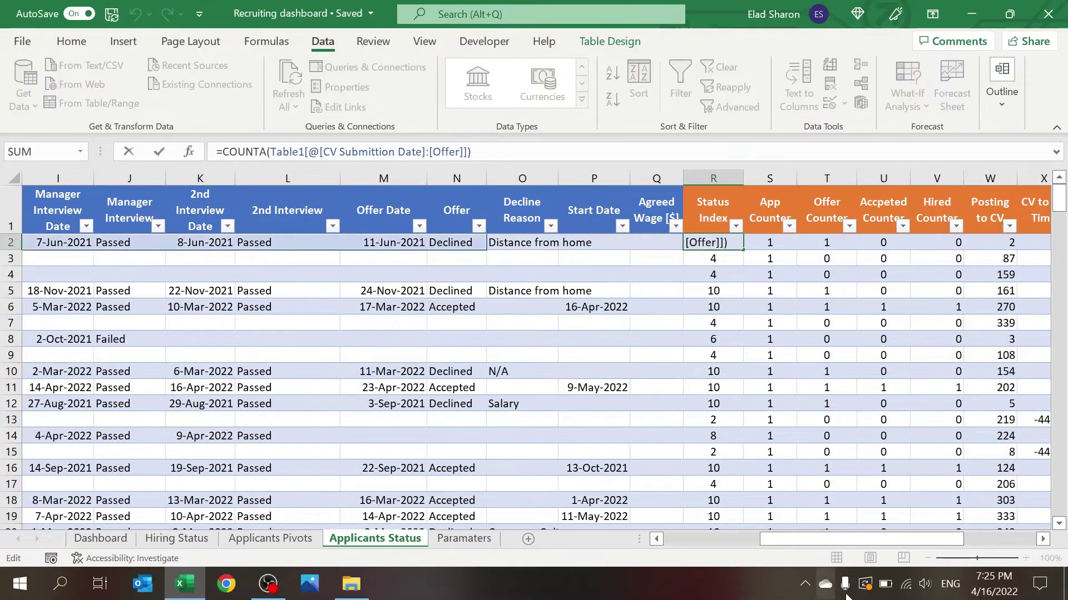
drag(813, 538, 743, 538)
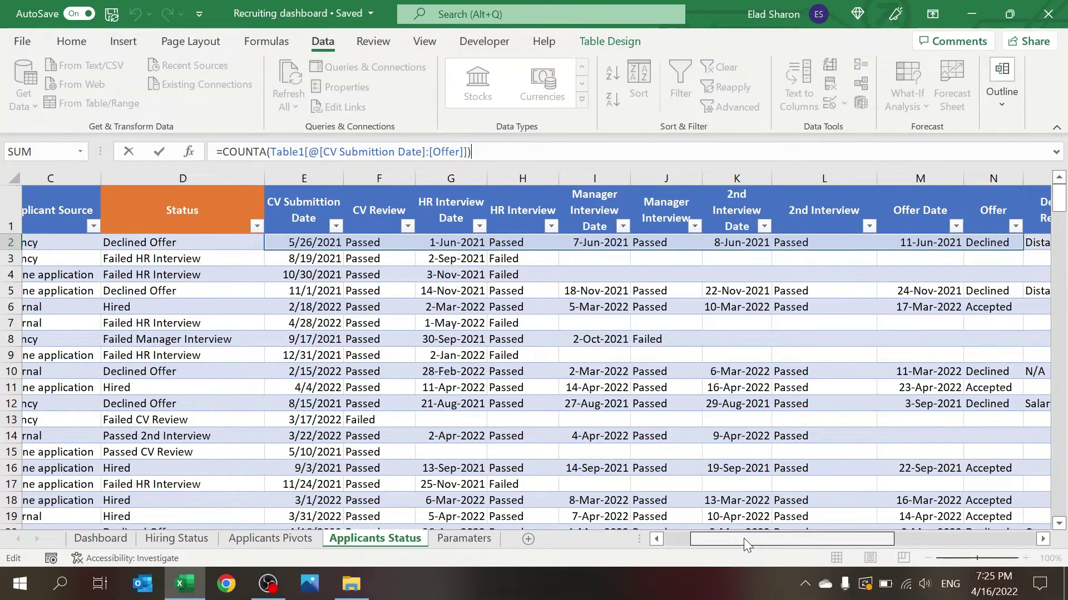
drag(743, 538, 751, 538)
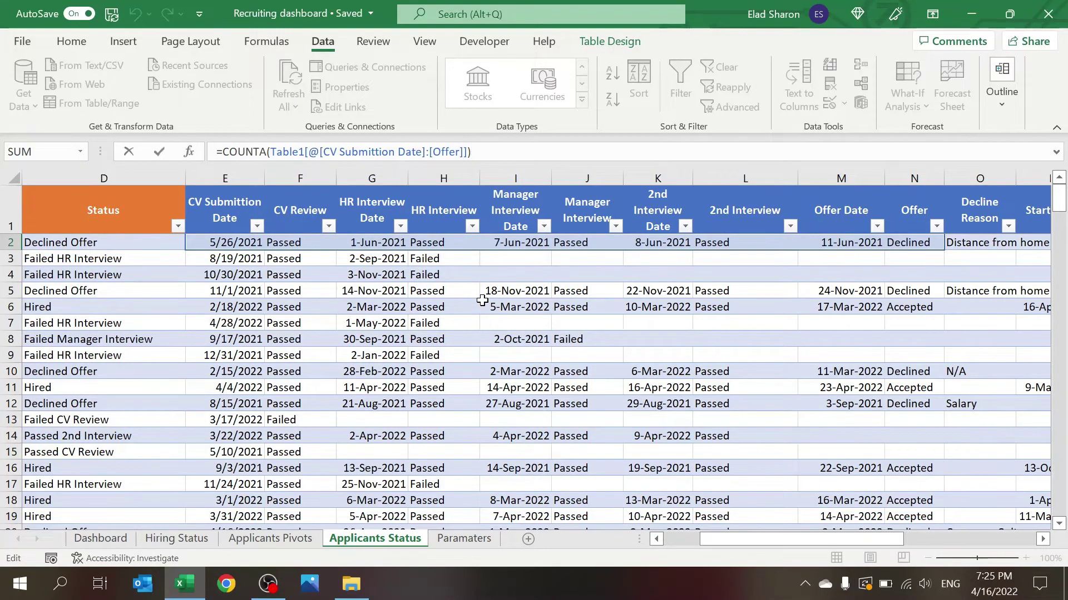
key(ctrl+Return)
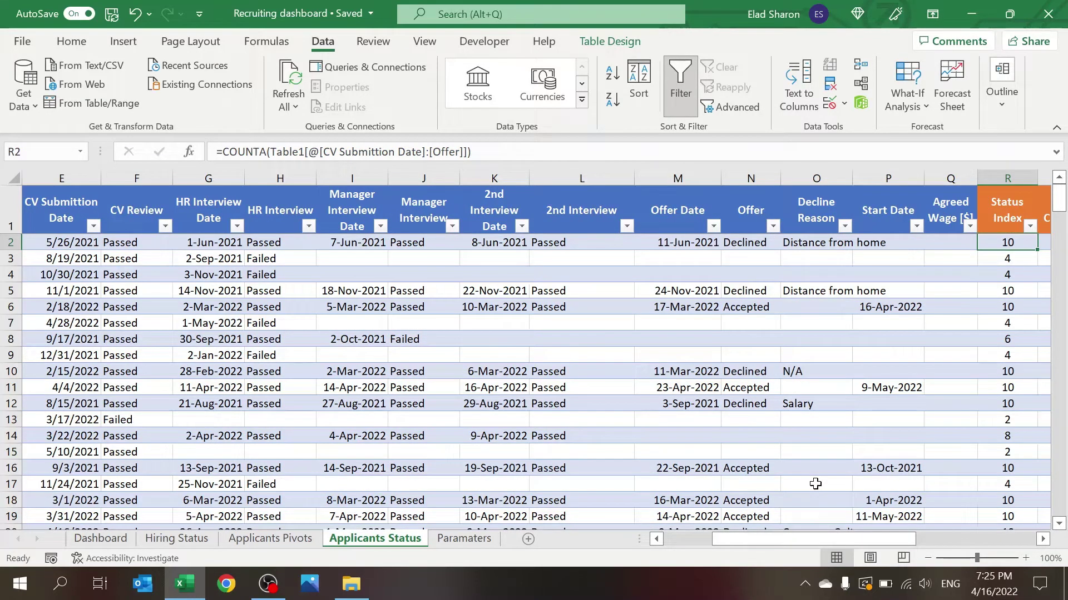
click(280, 275)
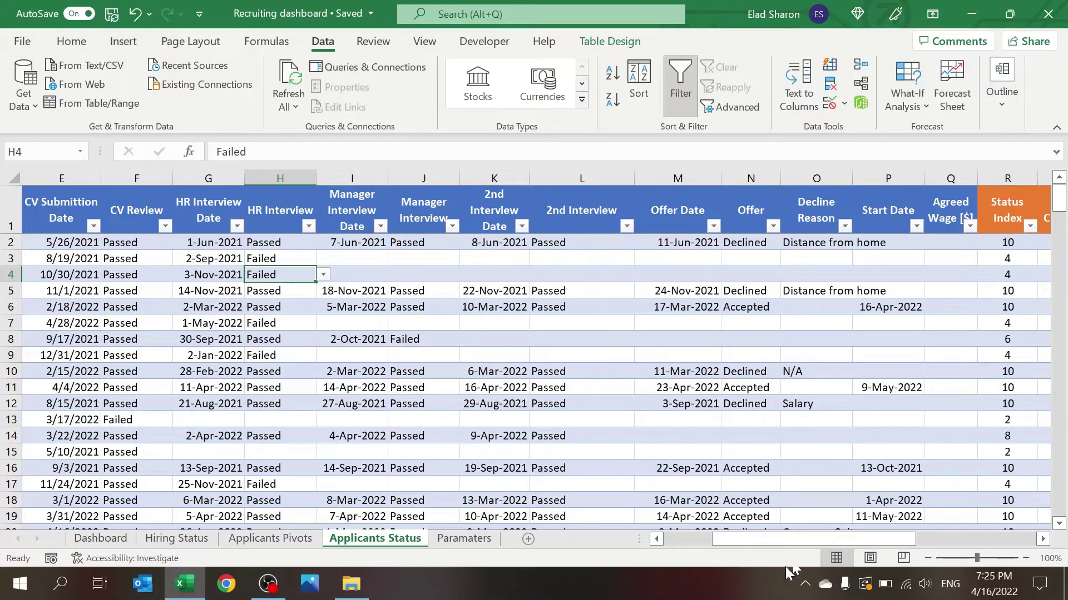
drag(806, 539, 891, 538)
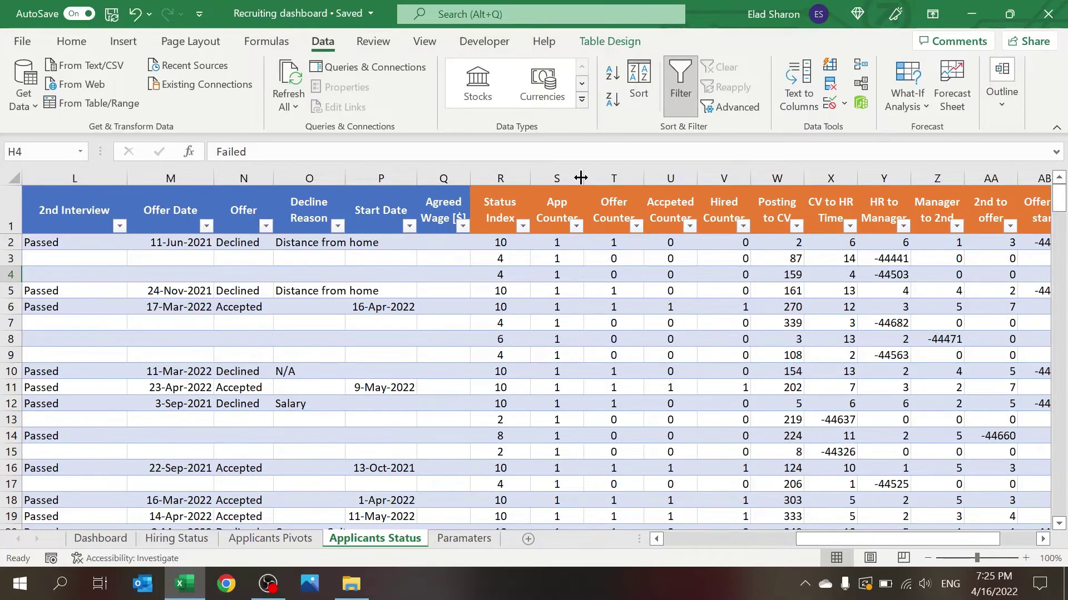
- Review the Hired Counter, Posting to CV and RECRUITER NAME formulas in V2, W2 and AD2
click(724, 242)
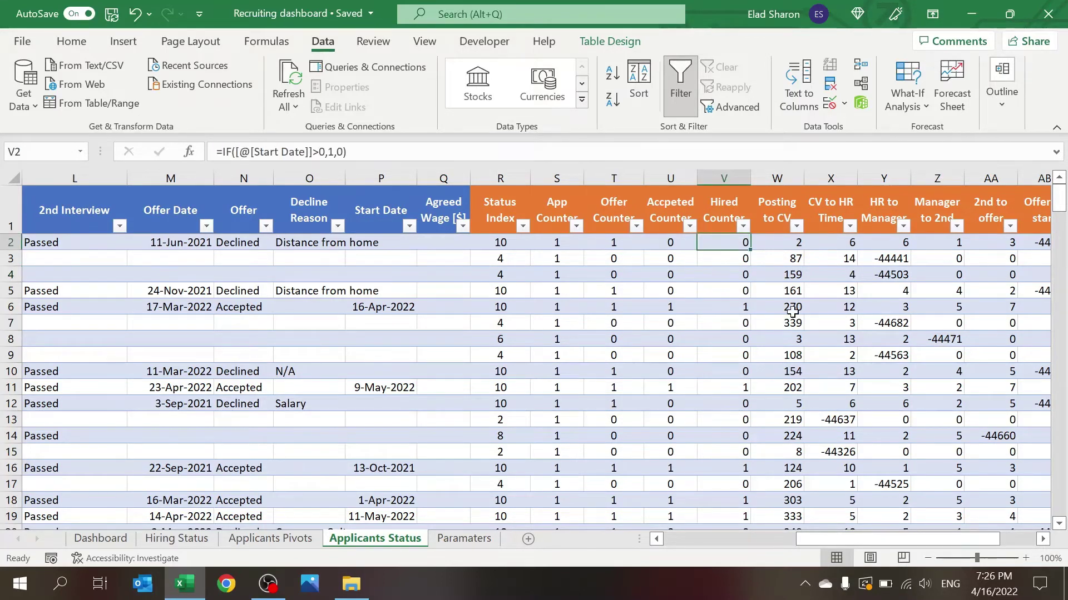
click(771, 242)
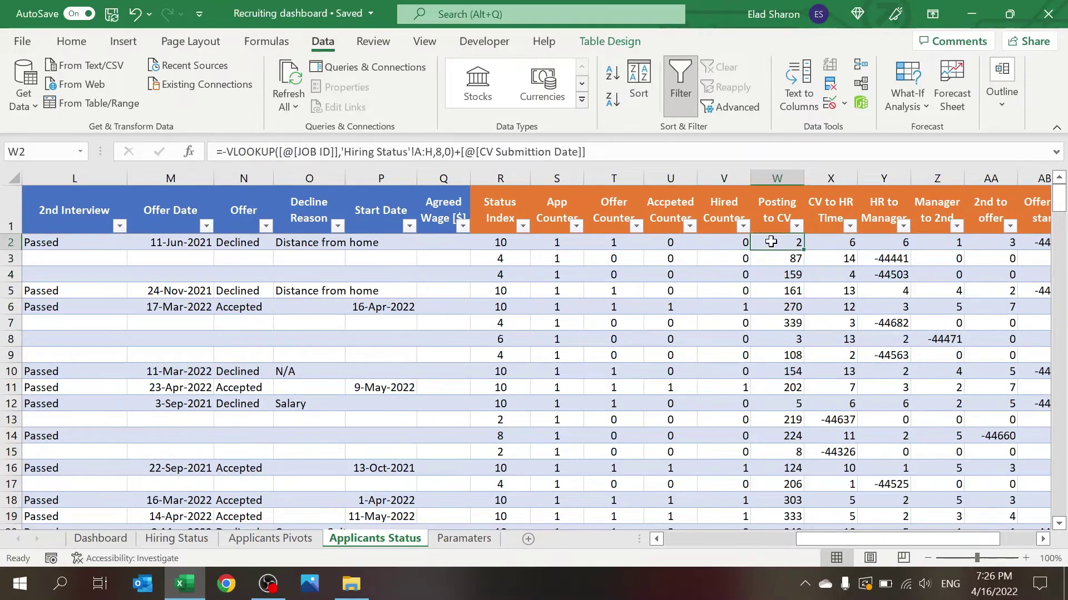
scroll(620, 287, right, 3)
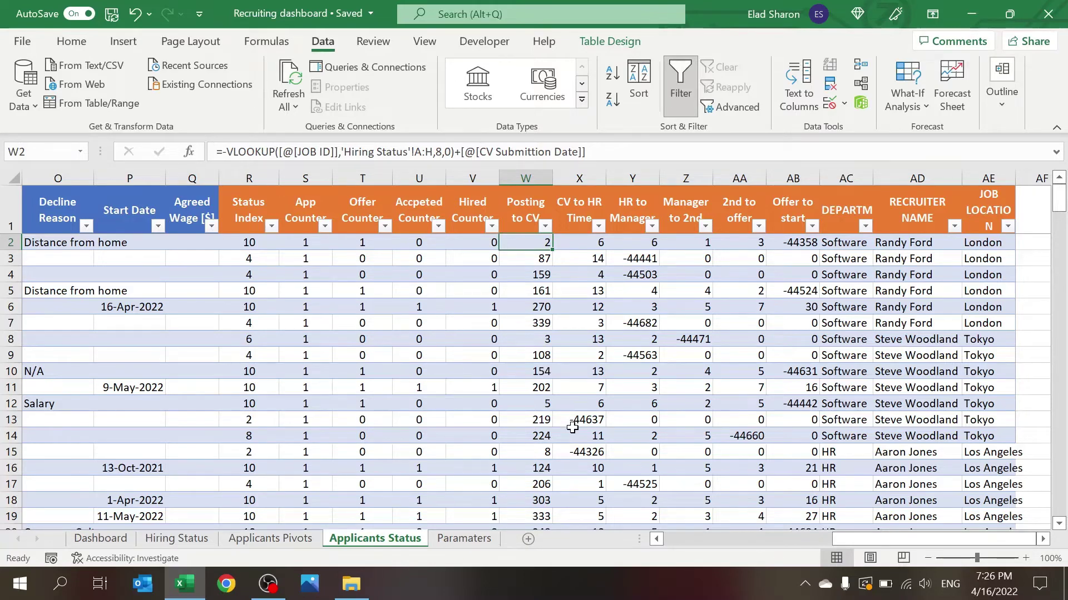
click(945, 243)
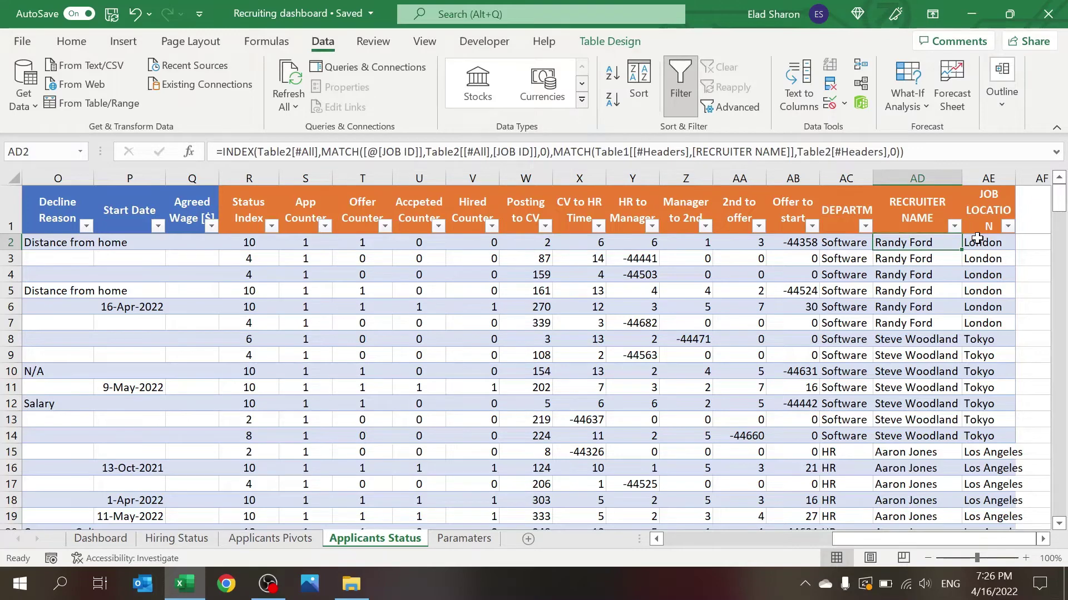
key(ctrl+Page_Up)
key(ctrl+Page_Up)
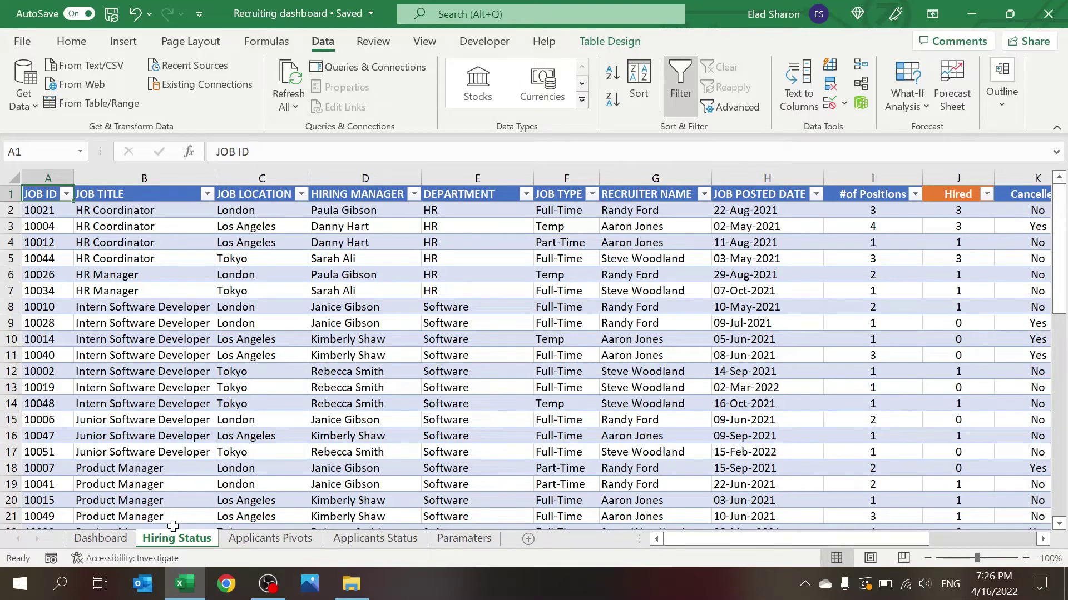
key(Down)
key(Right)
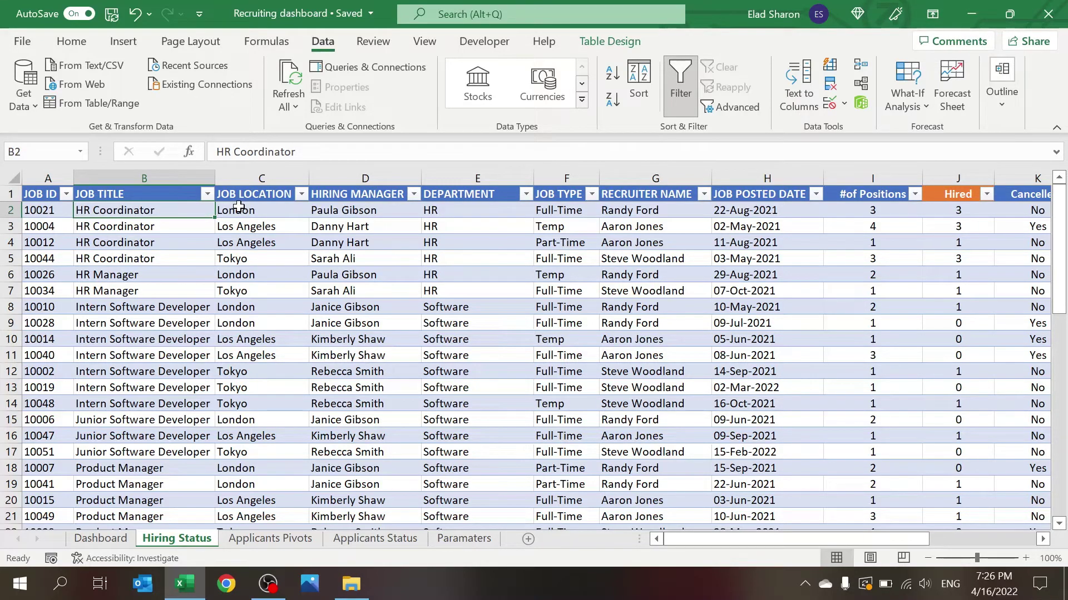
click(480, 215)
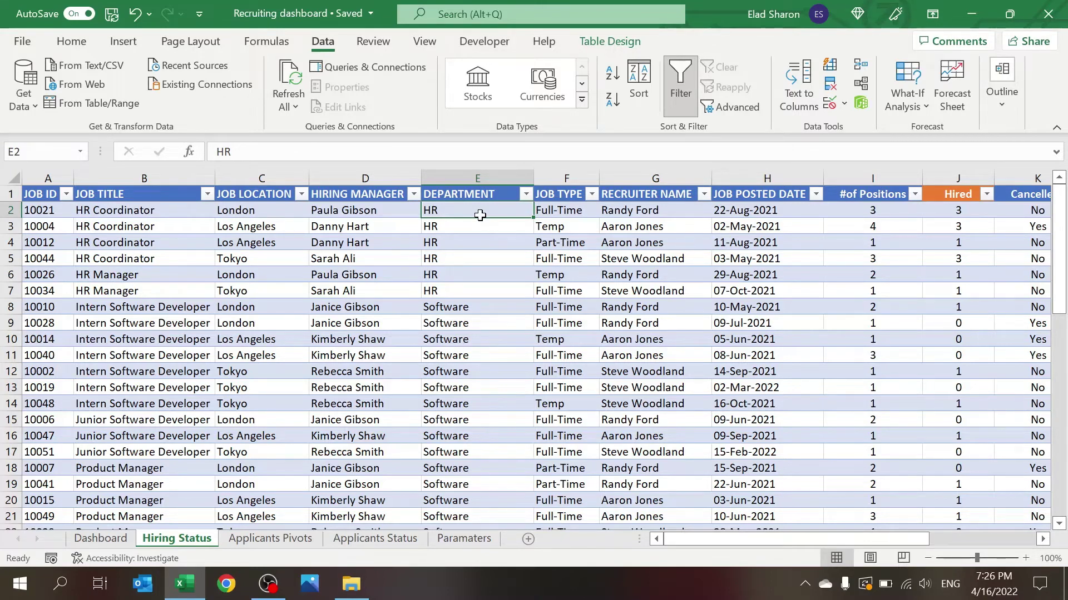
click(667, 217)
click(743, 216)
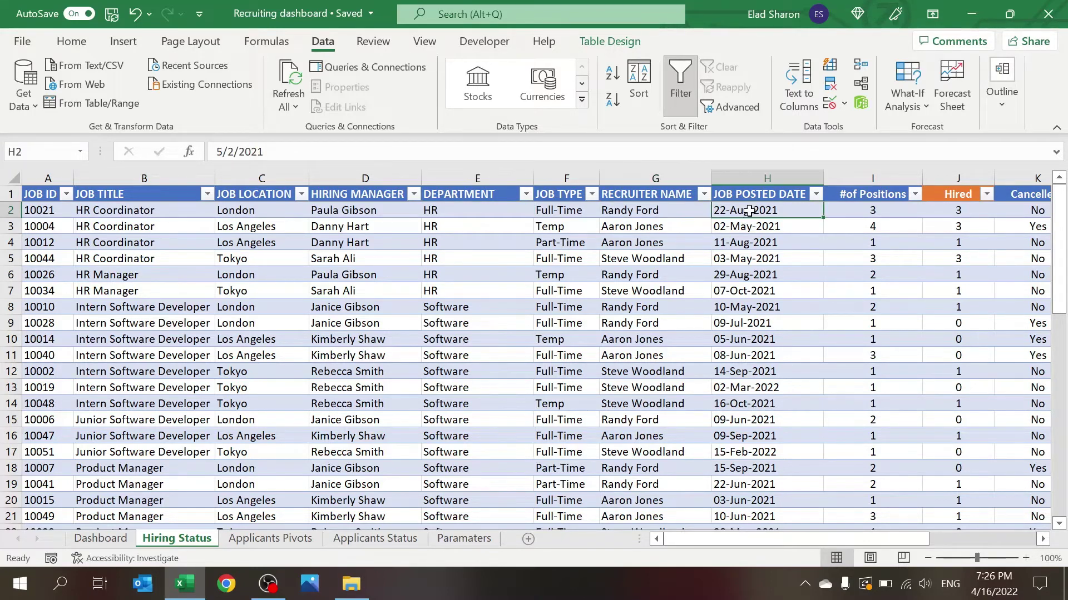
click(836, 210)
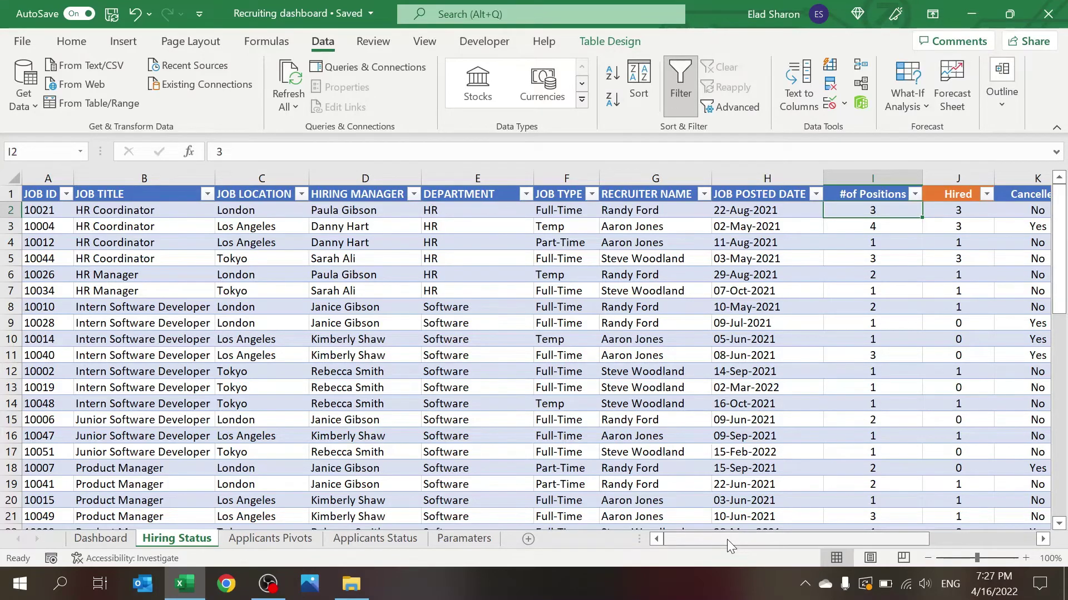
scroll(726, 539, right, 3)
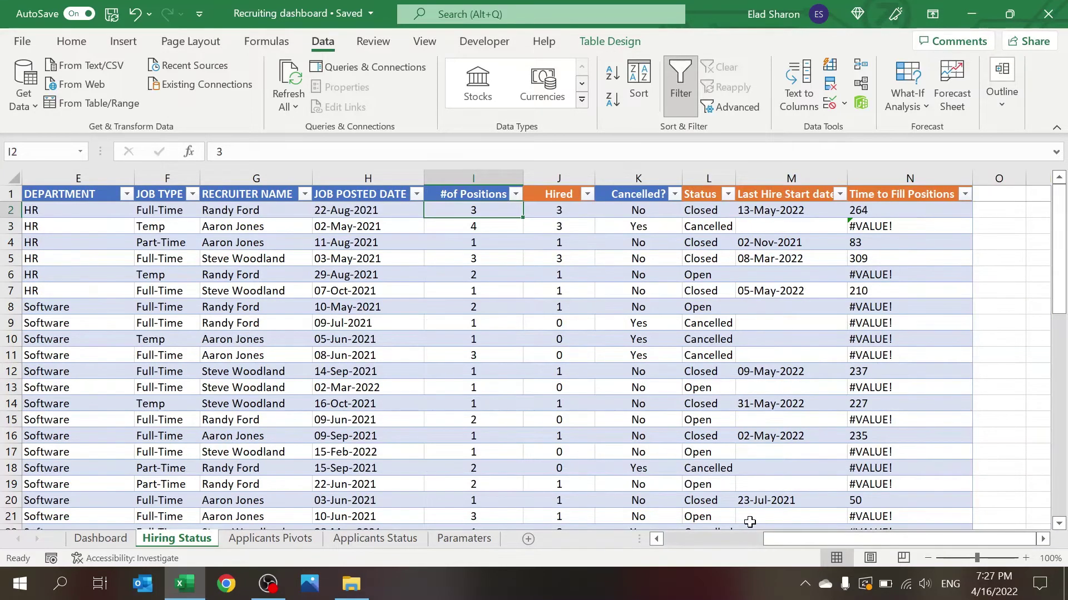
click(562, 196)
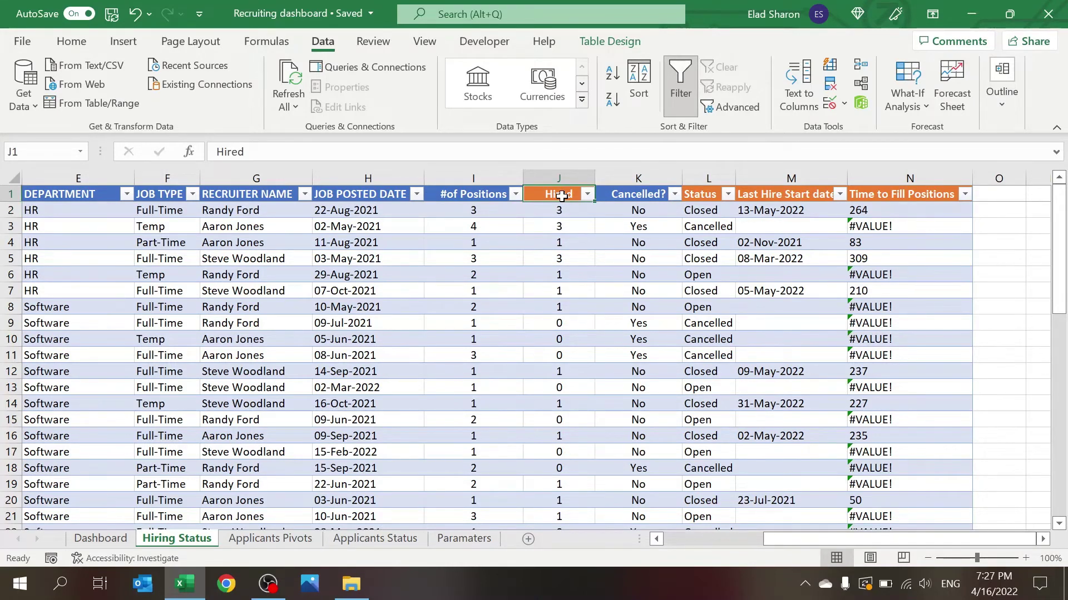
key(Down)
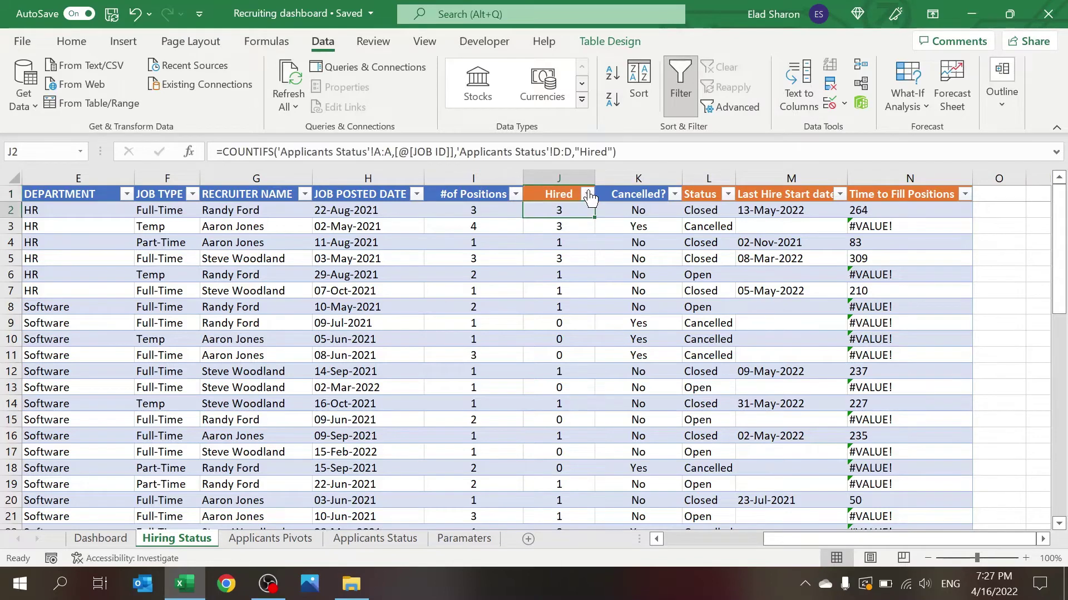
key(Right)
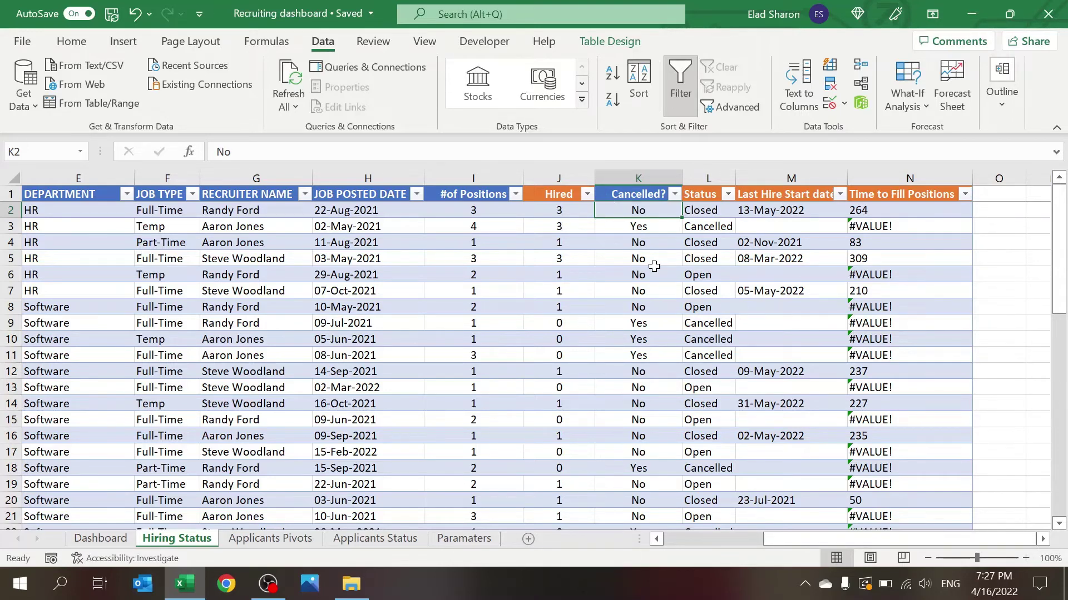
key(Right)
click(346, 540)
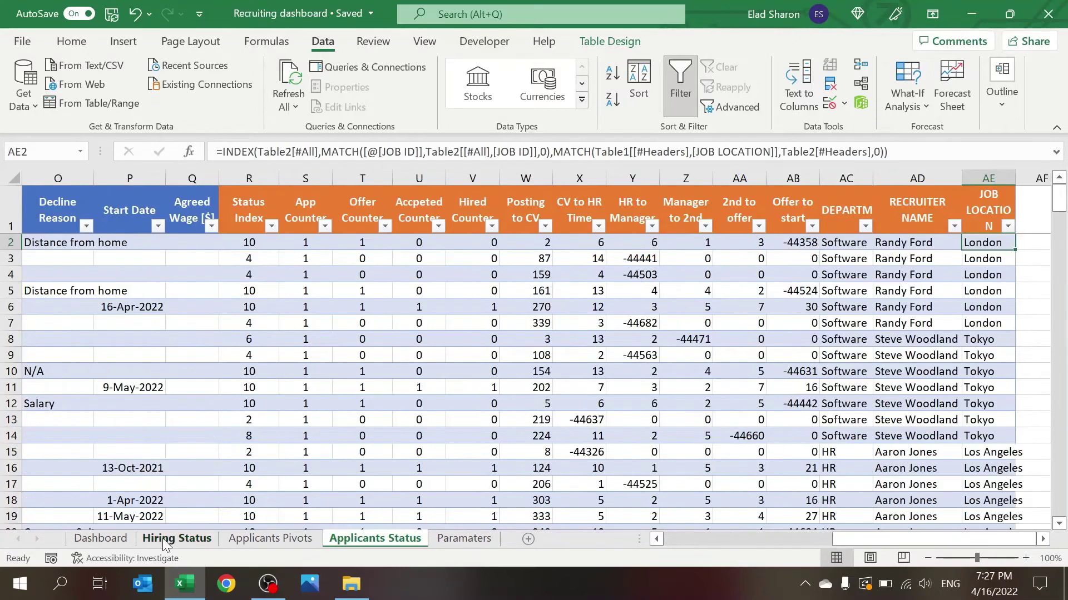
click(163, 538)
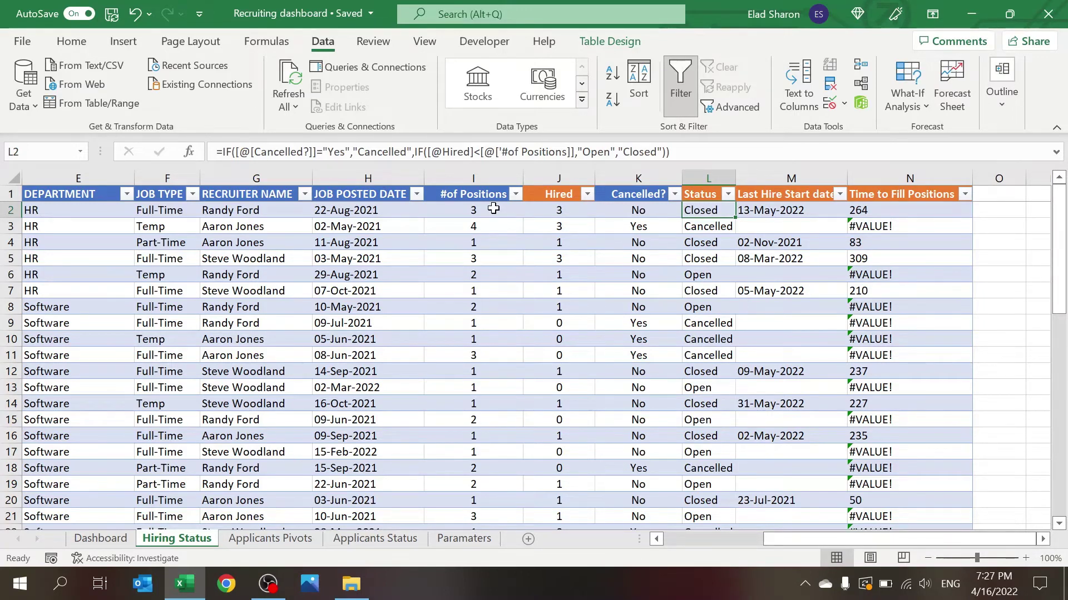
click(658, 216)
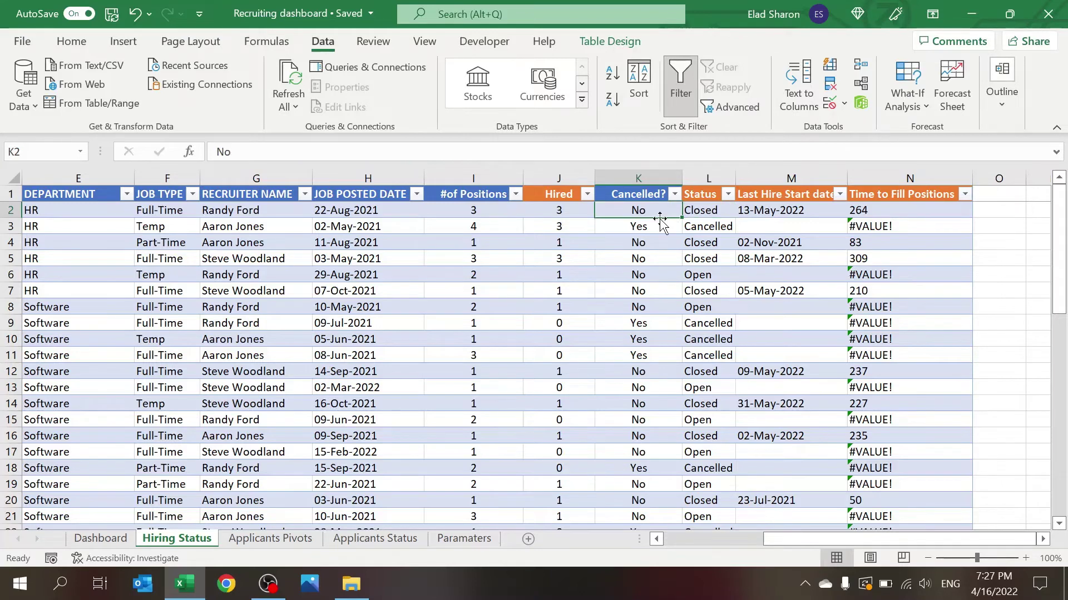
key(Down)
key(Right)
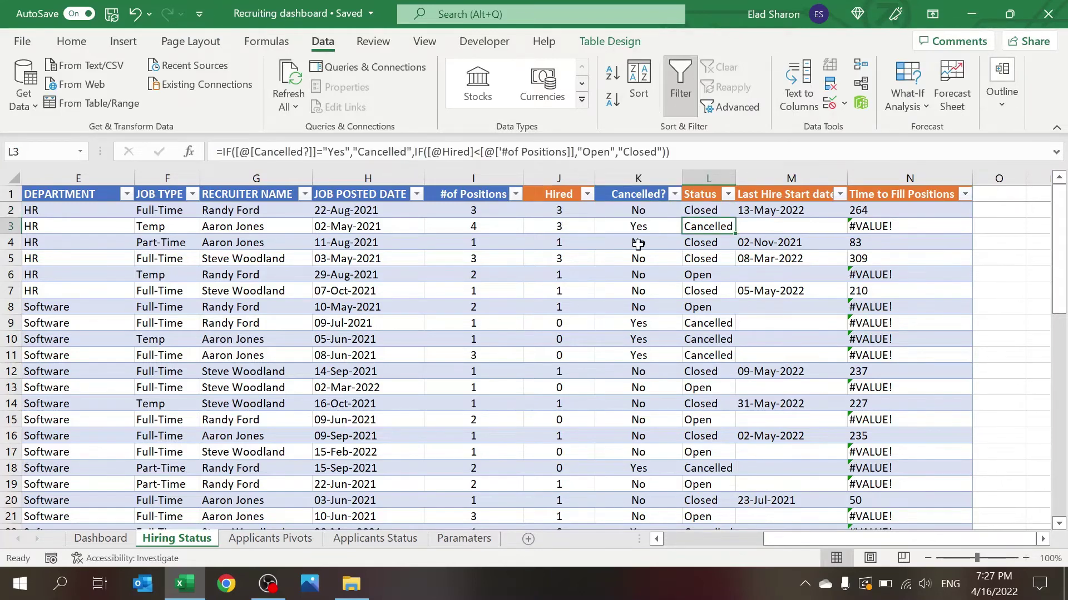
click(637, 244)
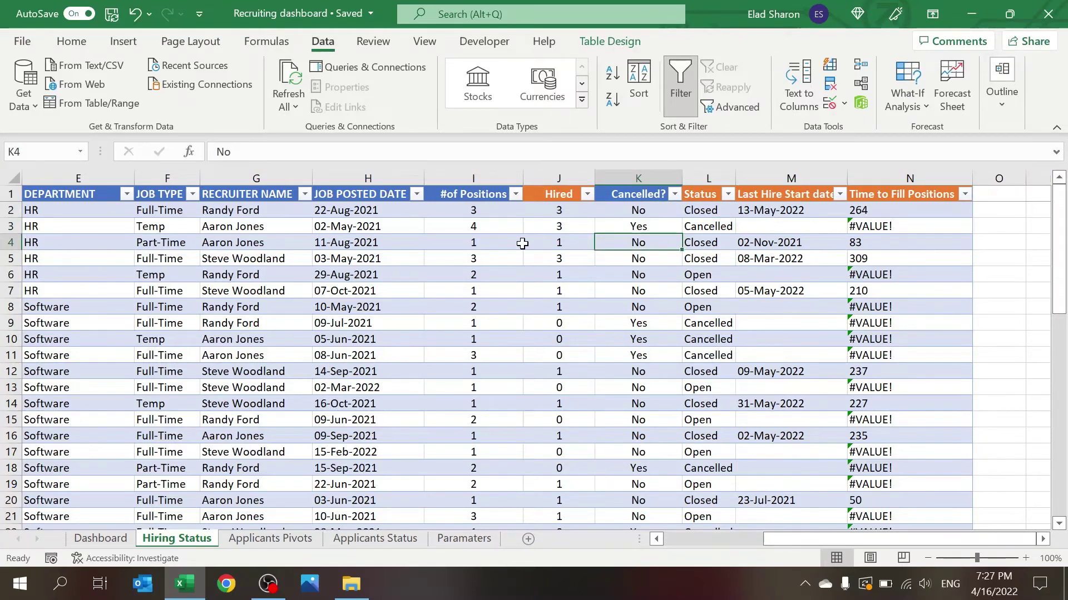
click(532, 239)
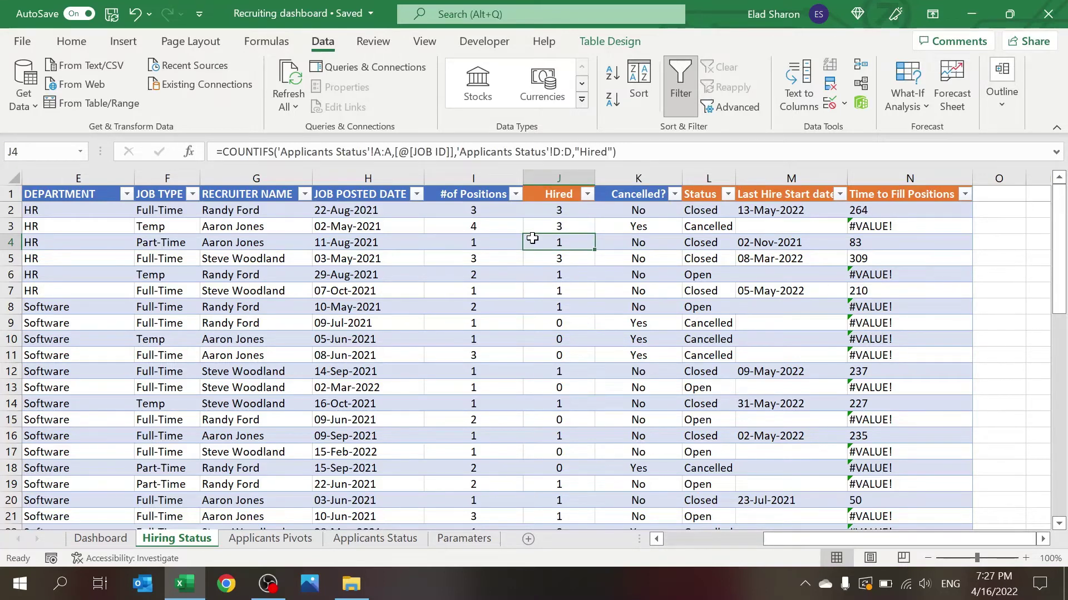
click(765, 210)
click(355, 527)
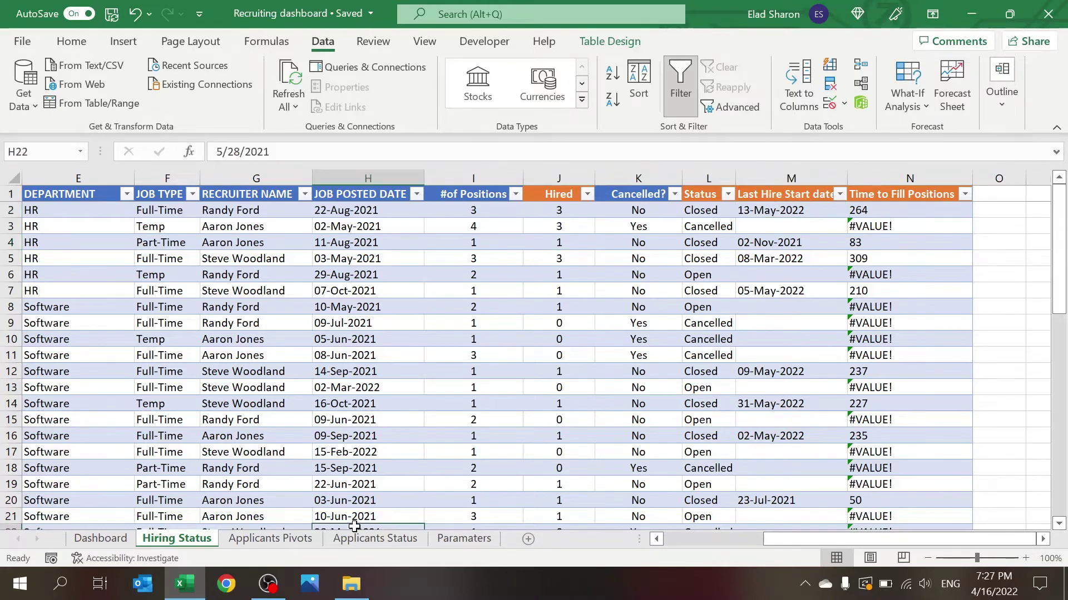
click(375, 538)
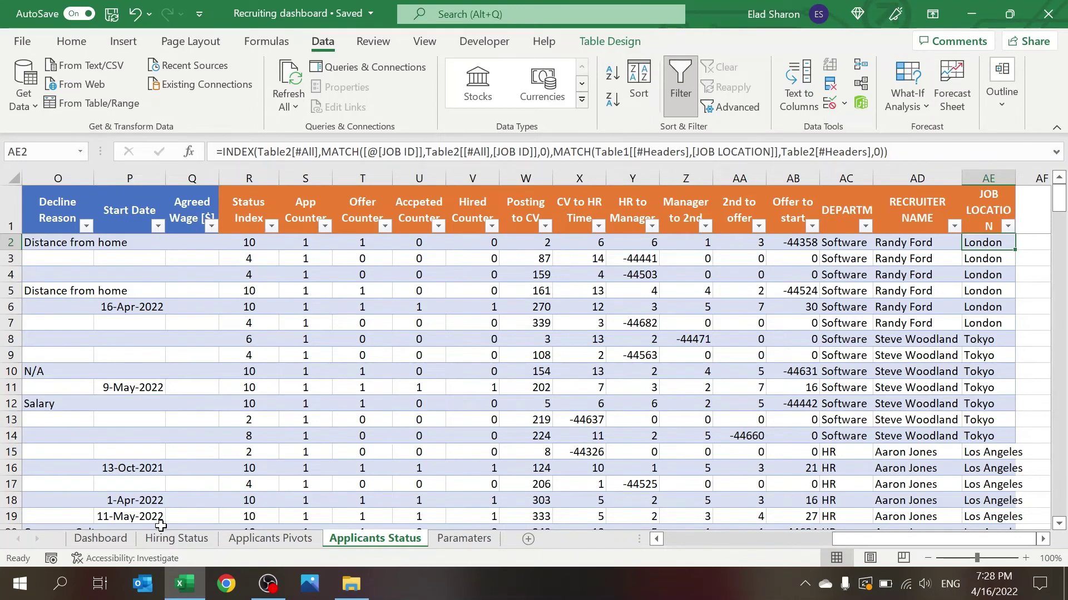
click(167, 537)
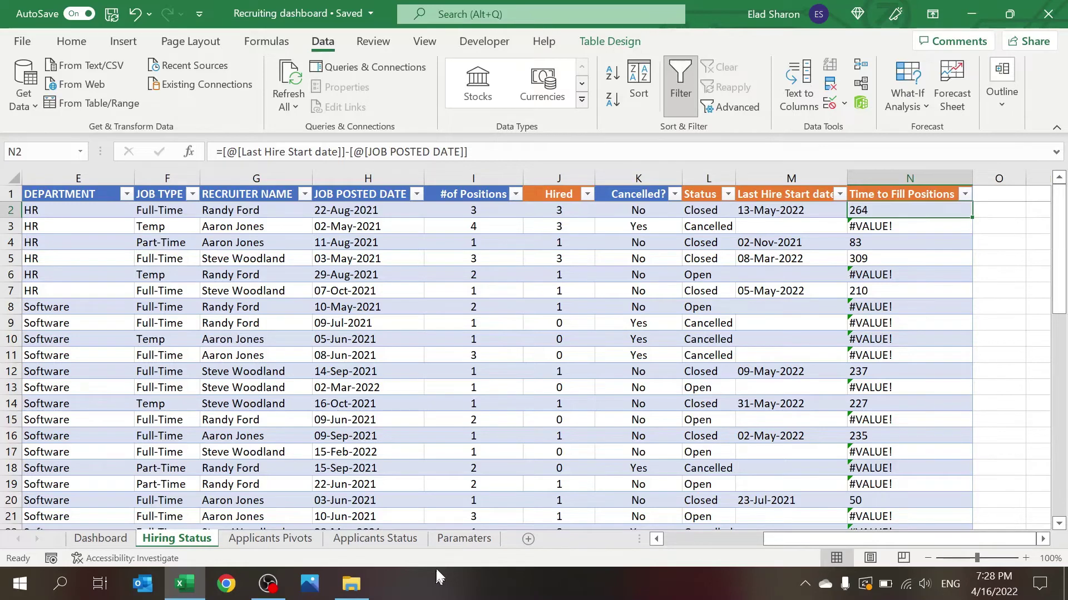
key(F2)
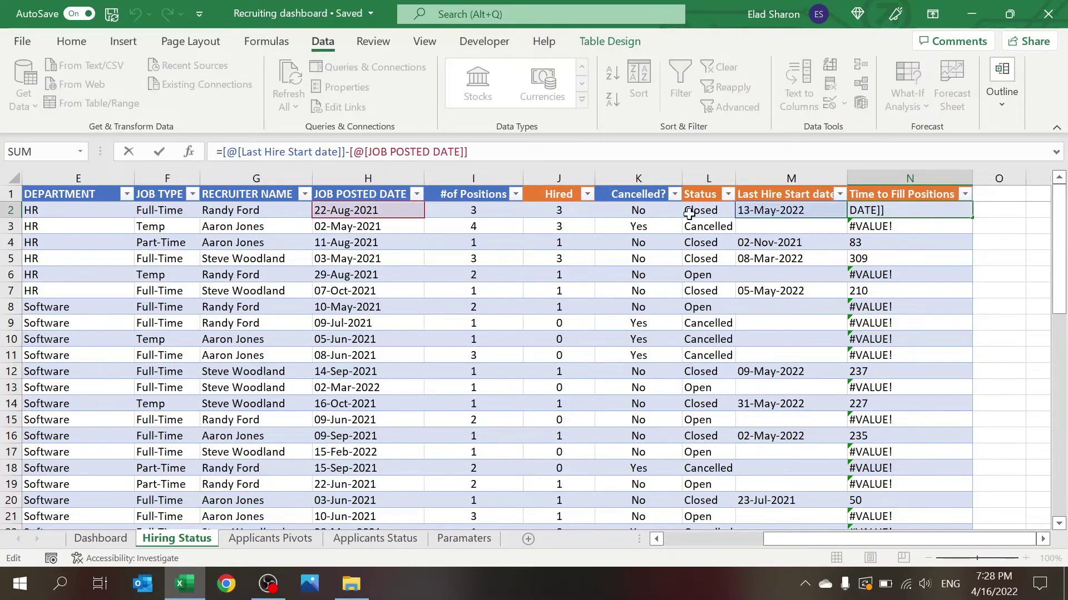
key(ctrl+Return)
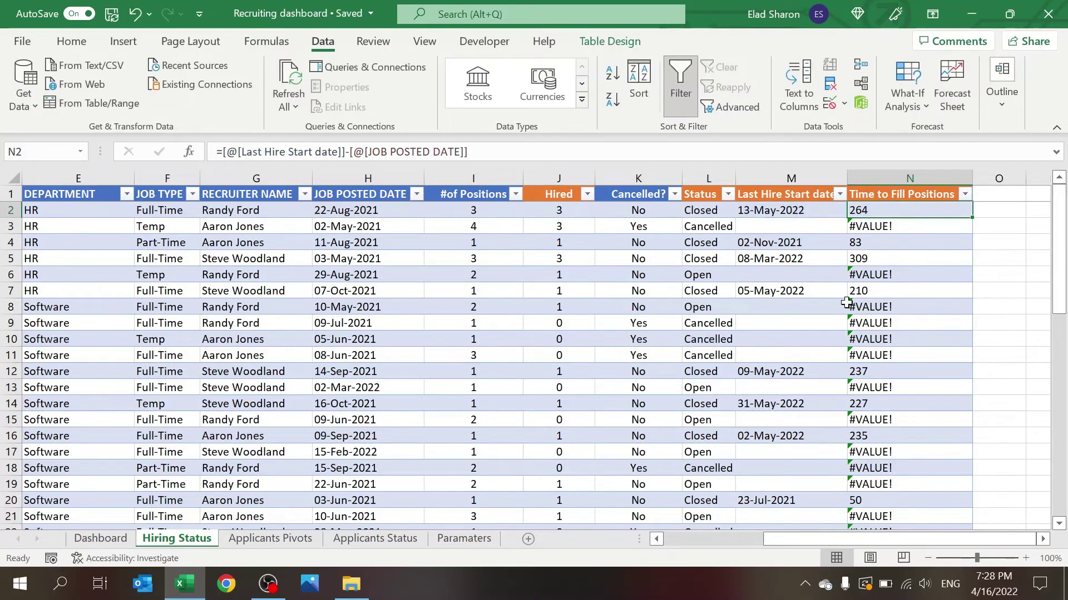
scroll(632, 490, left, 4)
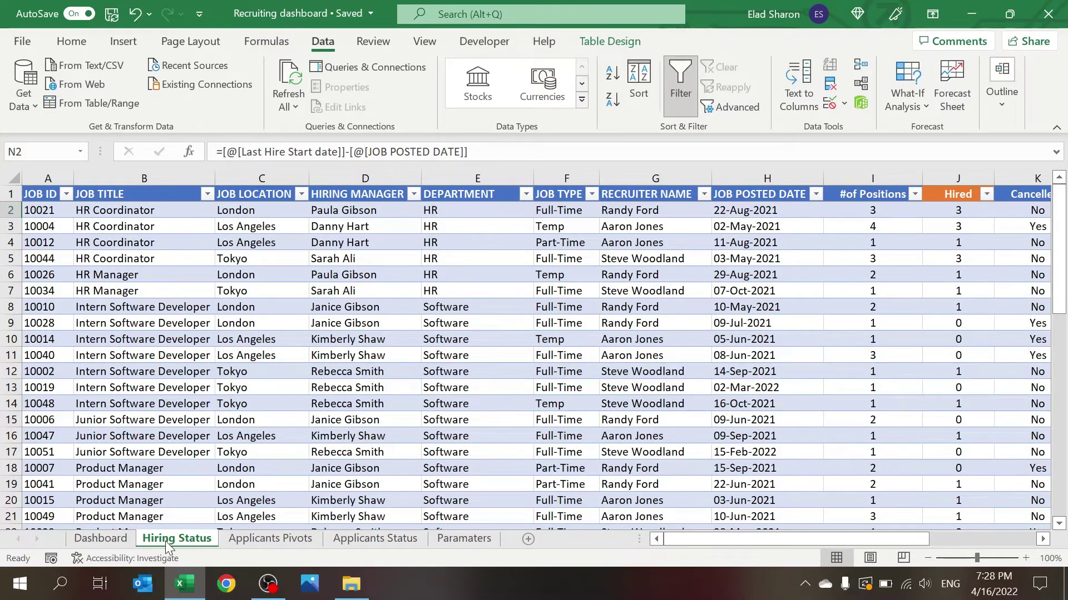
- On Applicants Pivots, check July 2021's application count and received-offer percentage
click(269, 538)
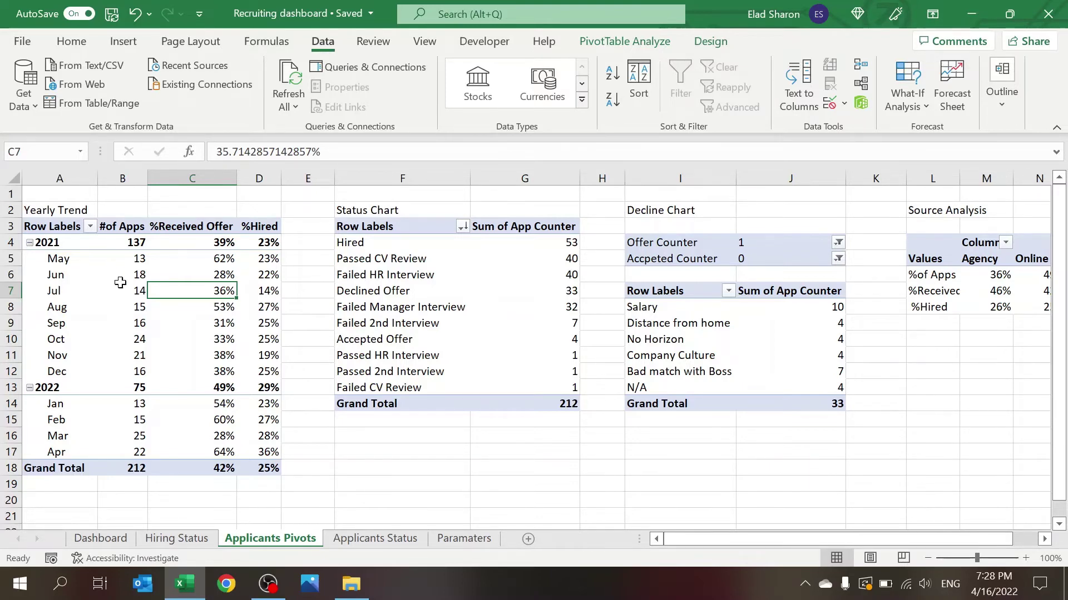
click(120, 286)
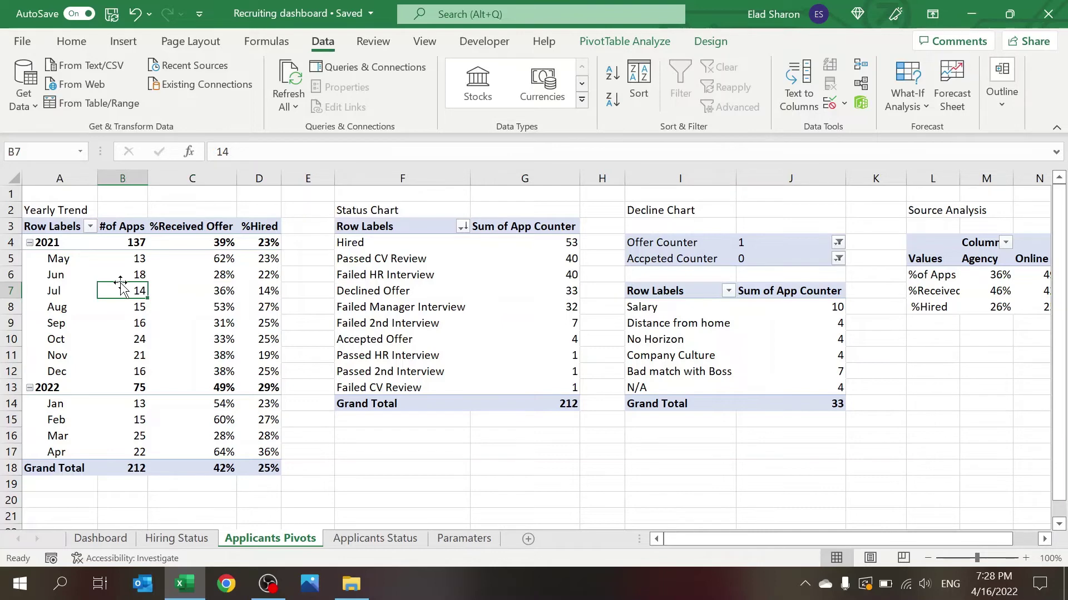
click(198, 289)
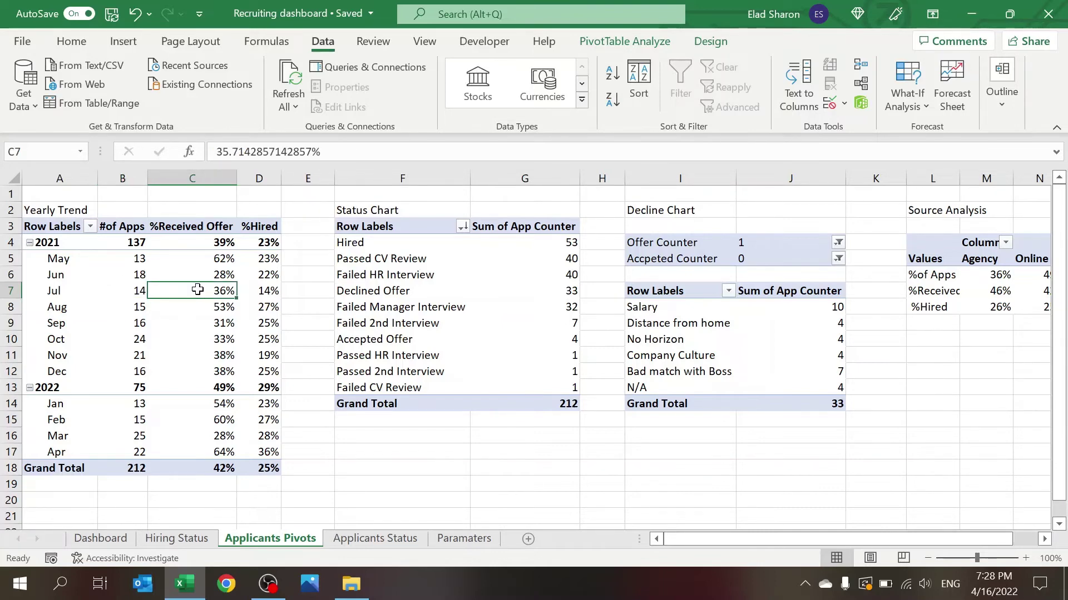
- Review the Offer Counter and Accepted Counter formulas in T2 and U2 on Applicants Status
click(421, 535)
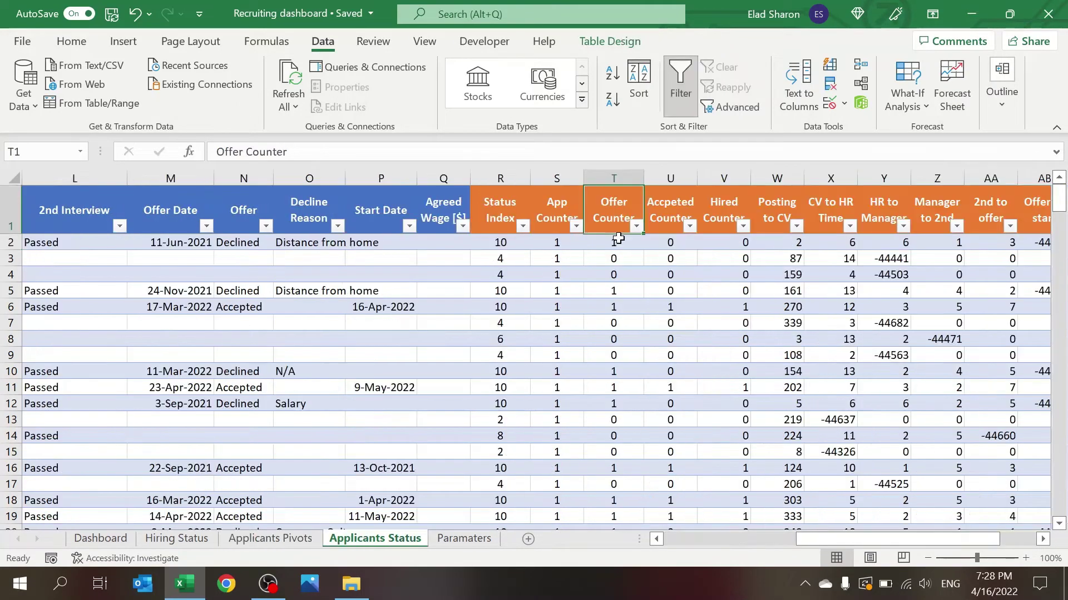
click(618, 240)
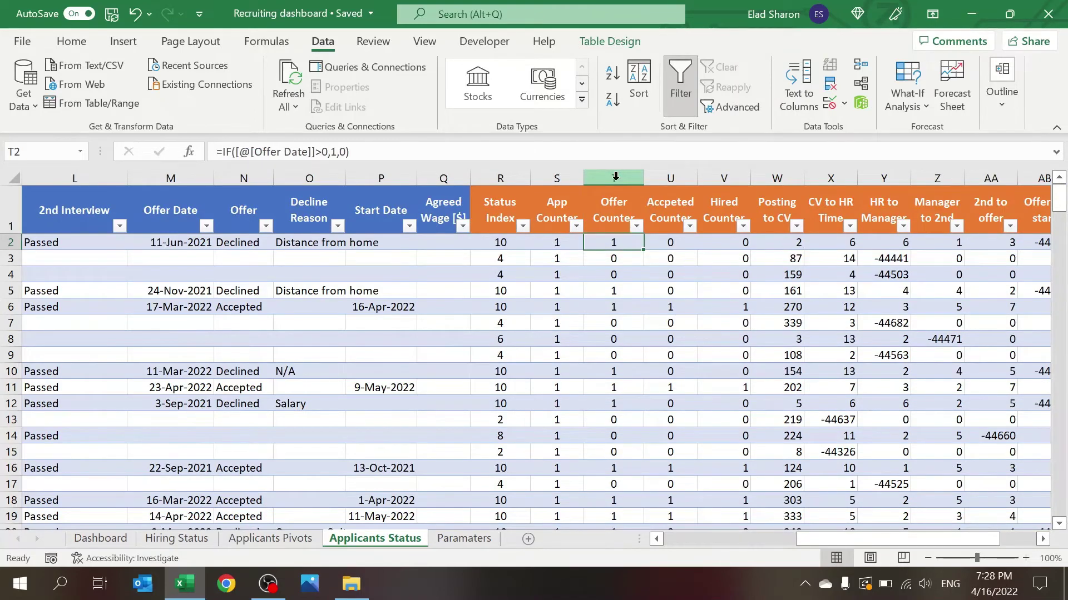
click(656, 241)
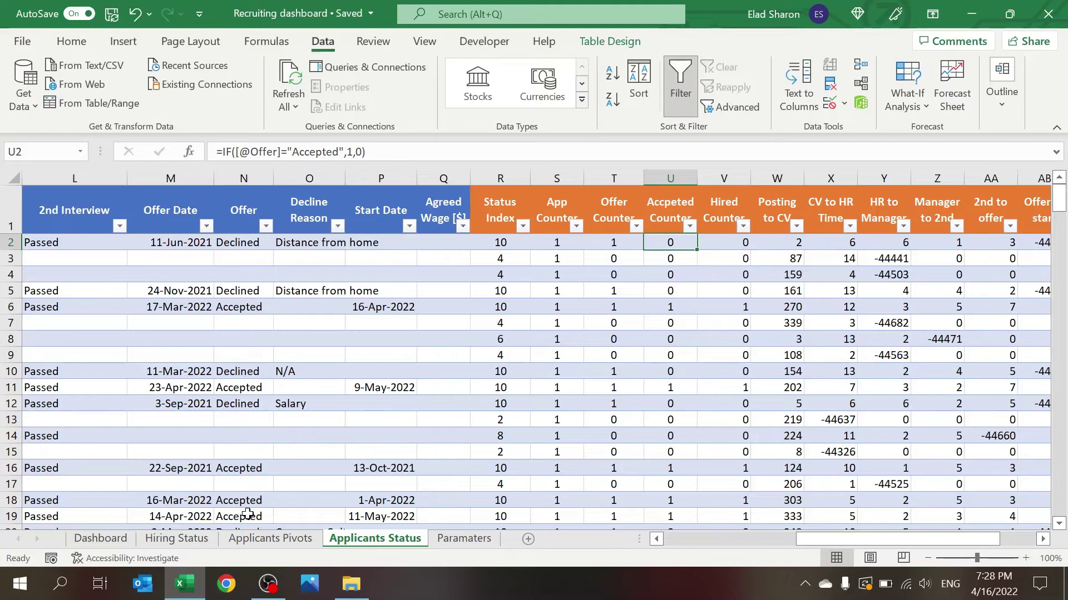
click(270, 538)
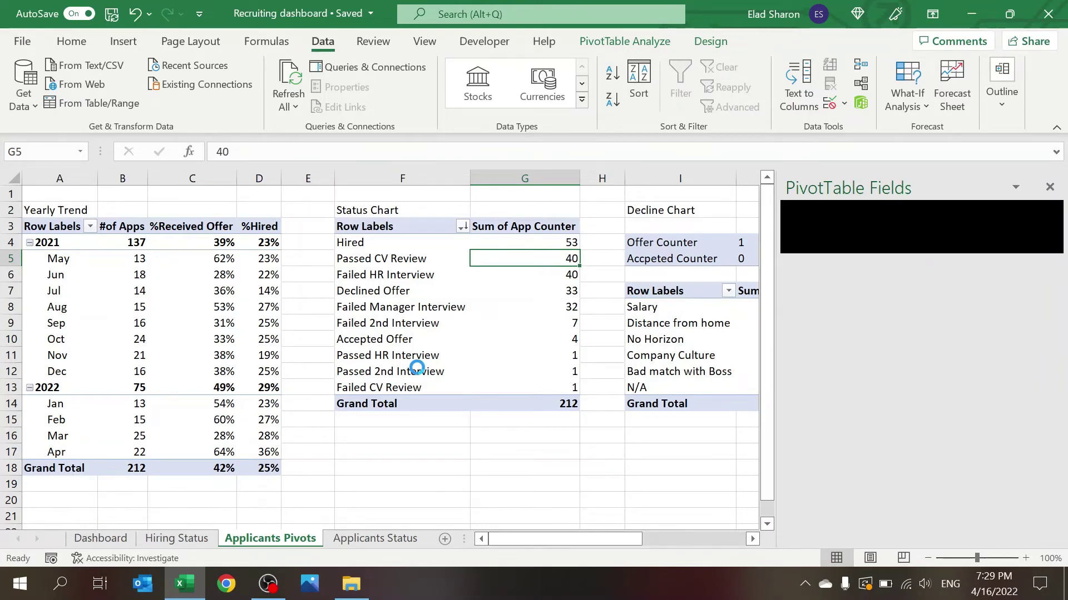
- Check May 2021's application count, then flip to Applicants Status and back to Applicants Pivots
click(118, 264)
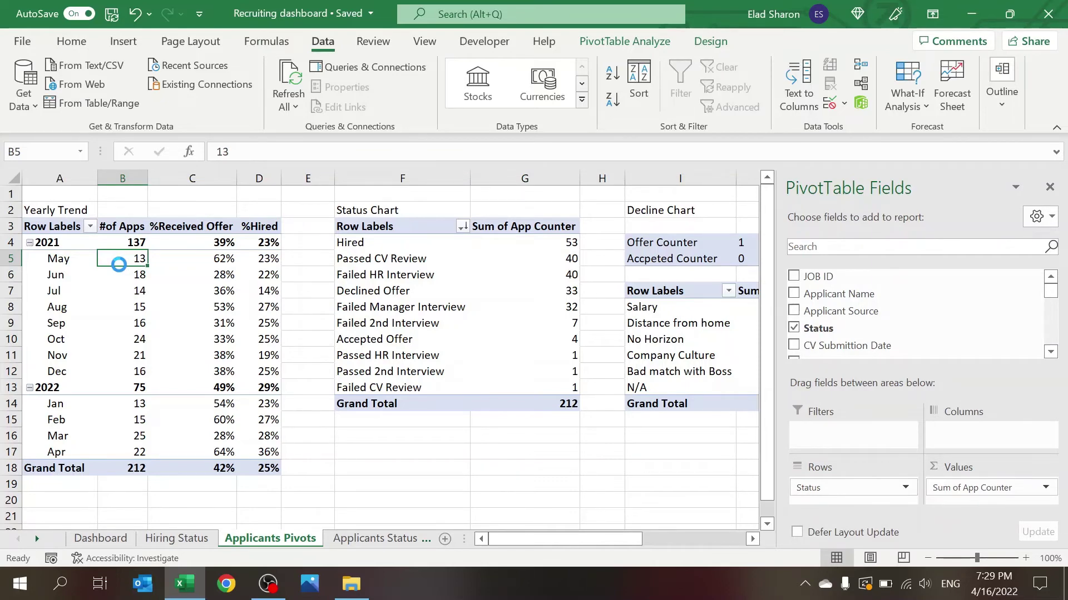
click(402, 468)
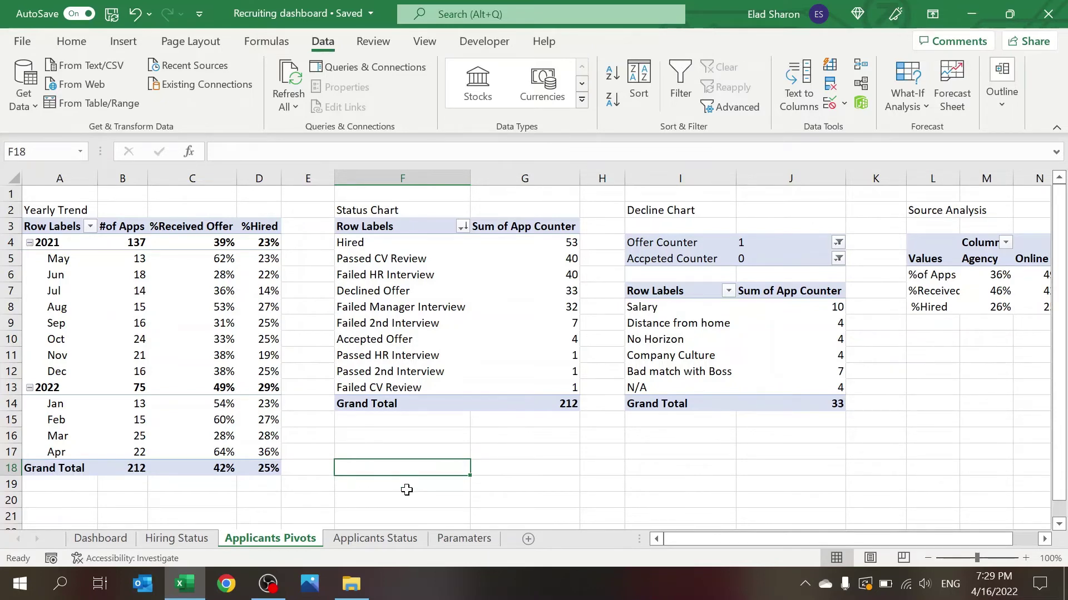
key(ctrl+Page_Down)
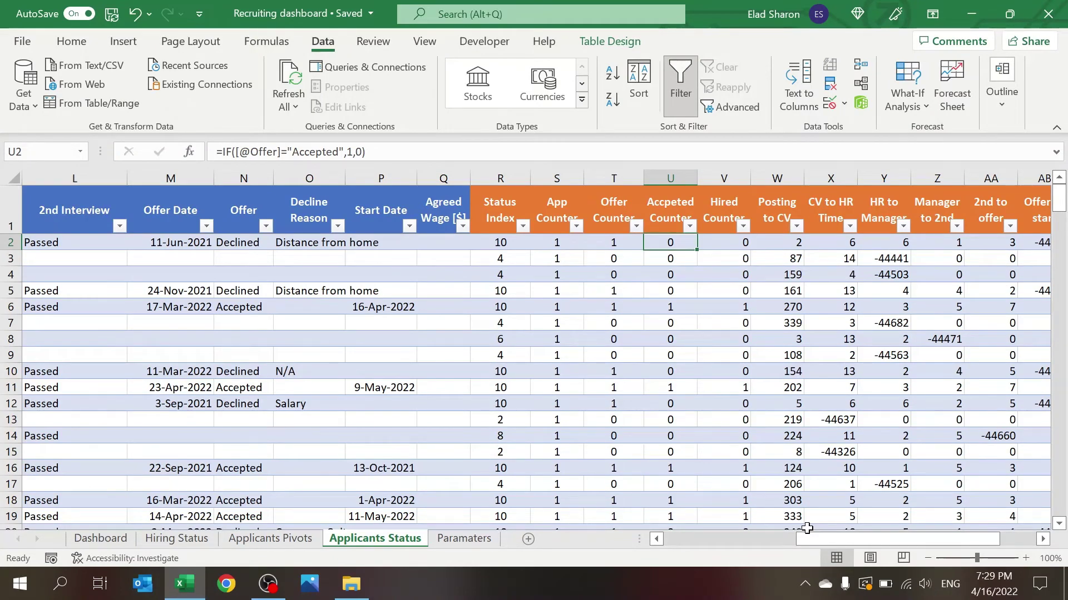
key(ctrl+Page_Up)
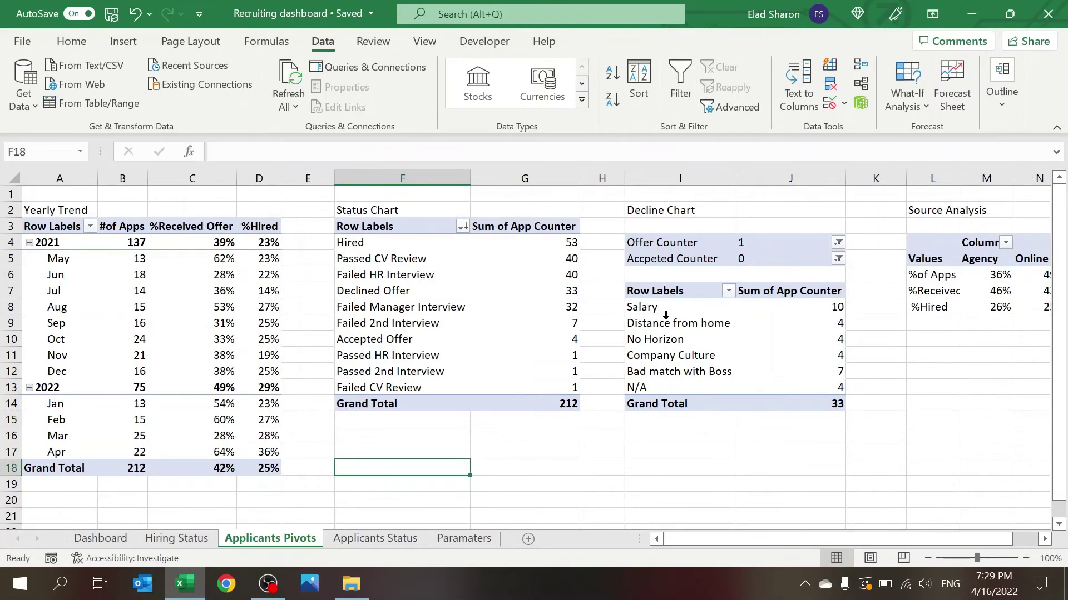
- Inspect the field layouts of the Decline Chart and Source Analysis pivot tables
click(669, 371)
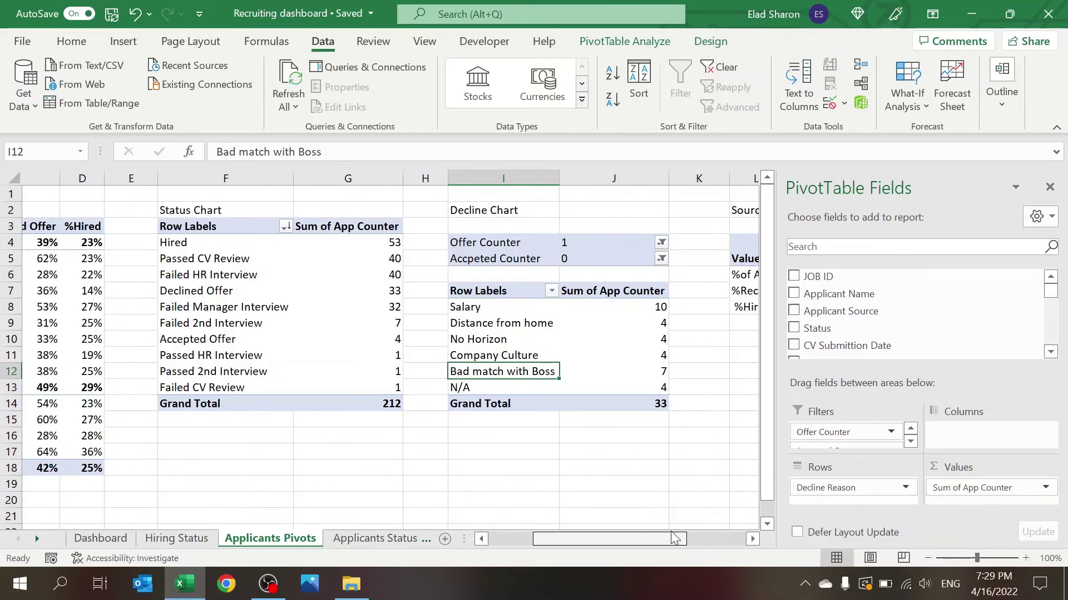
click(613, 451)
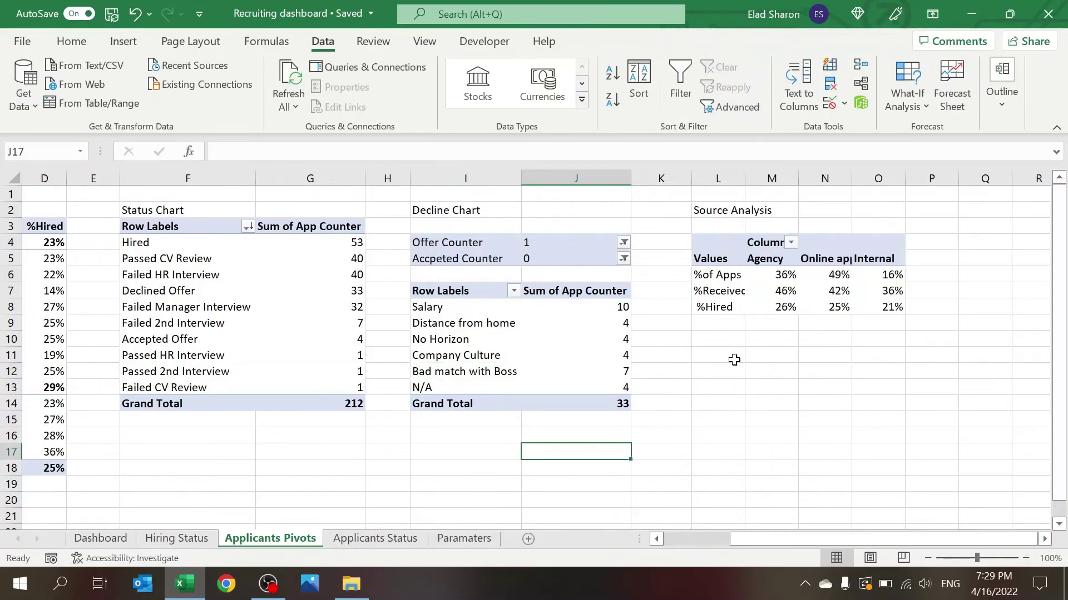
click(760, 291)
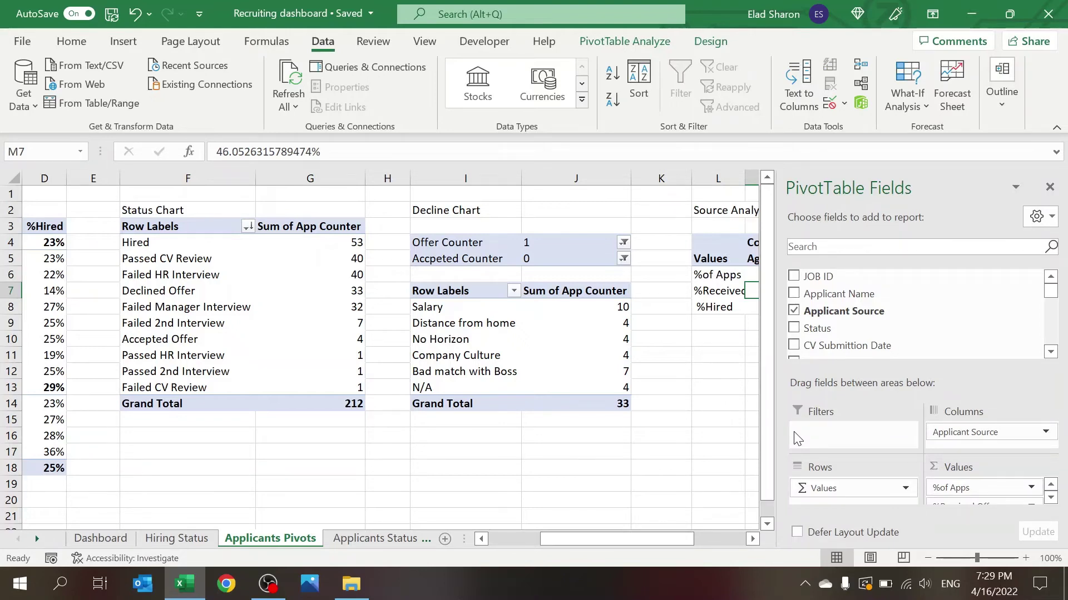
click(661, 339)
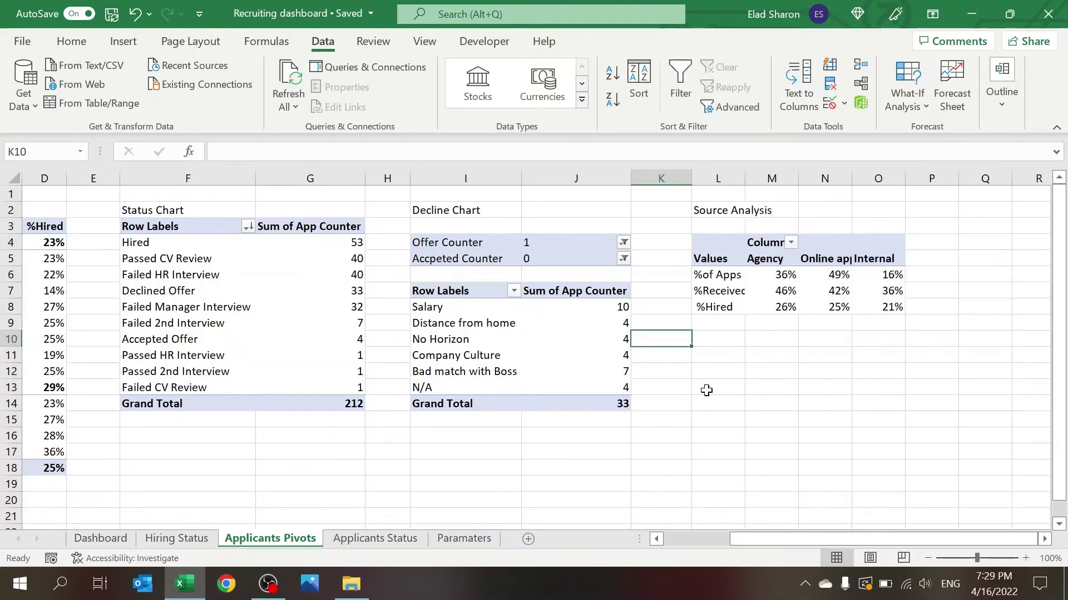
- Filter the pivots to Declined Offer using the Status slicer
click(118, 538)
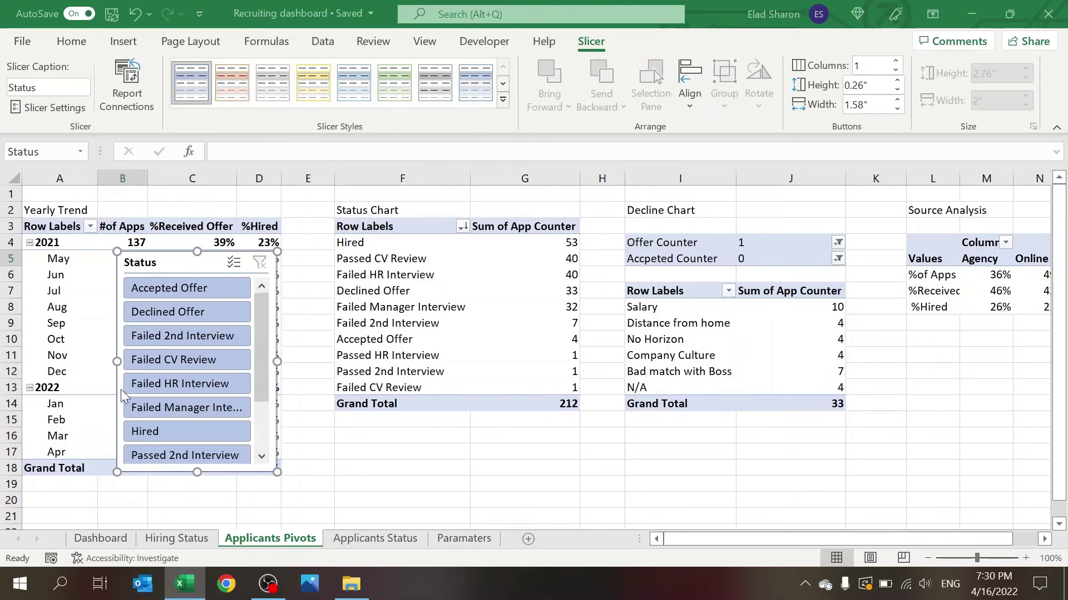
click(167, 312)
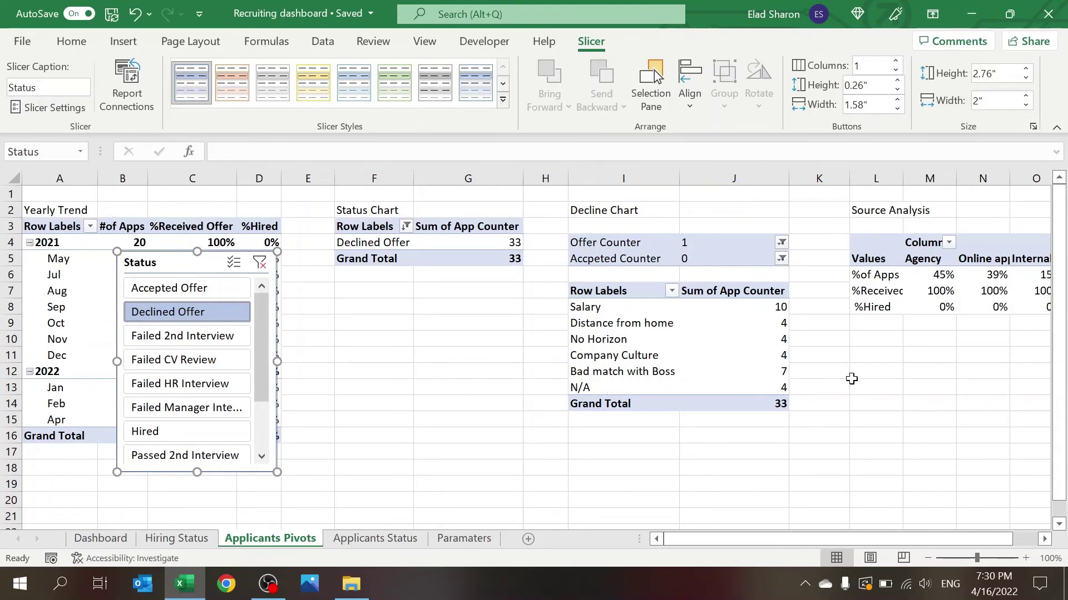
- Delete the Status slicer, then check the CV Submittion Date timeline on the Dashboard, Hiring Status and Applicants Pivots sheets
key(Delete)
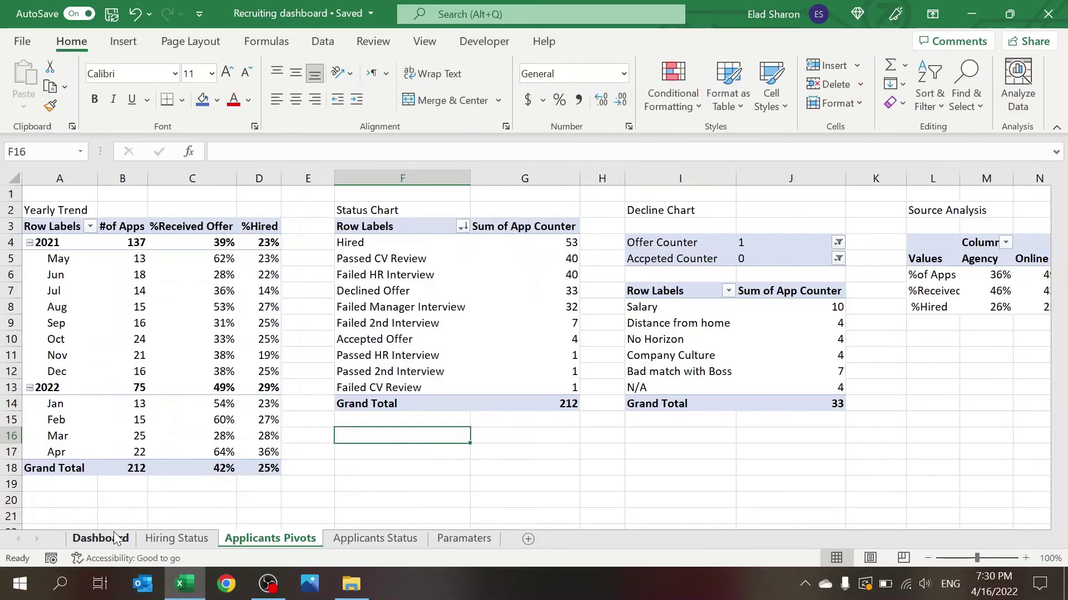
click(100, 537)
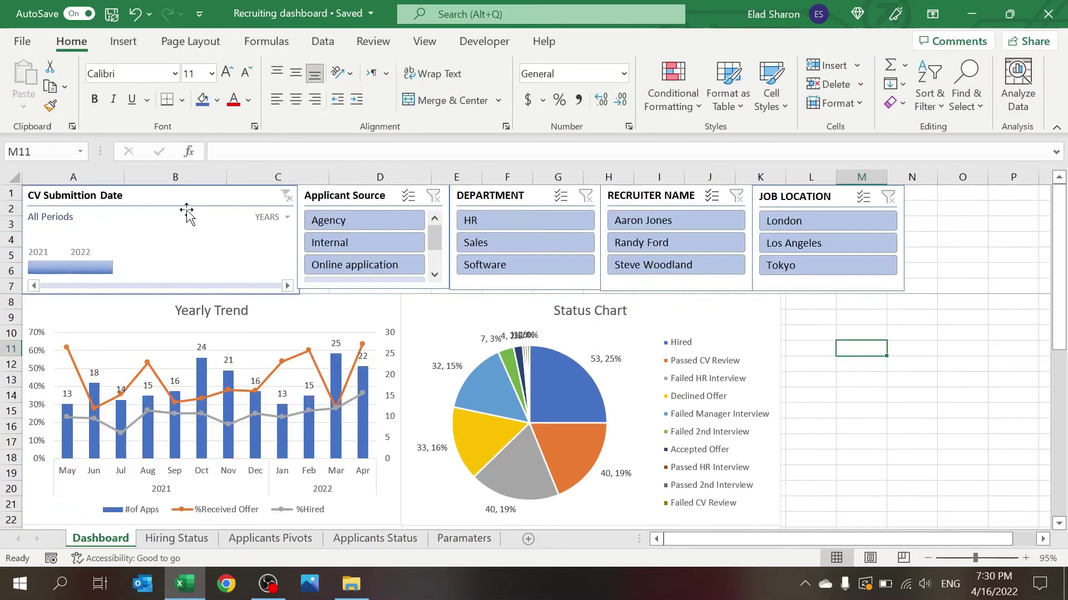
click(187, 213)
click(177, 539)
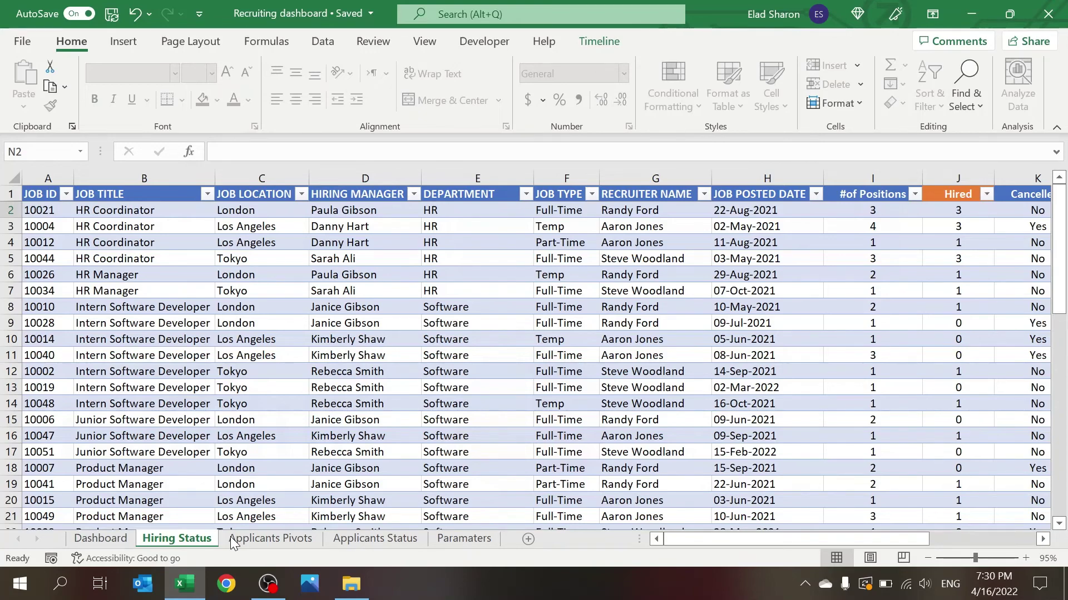
click(231, 537)
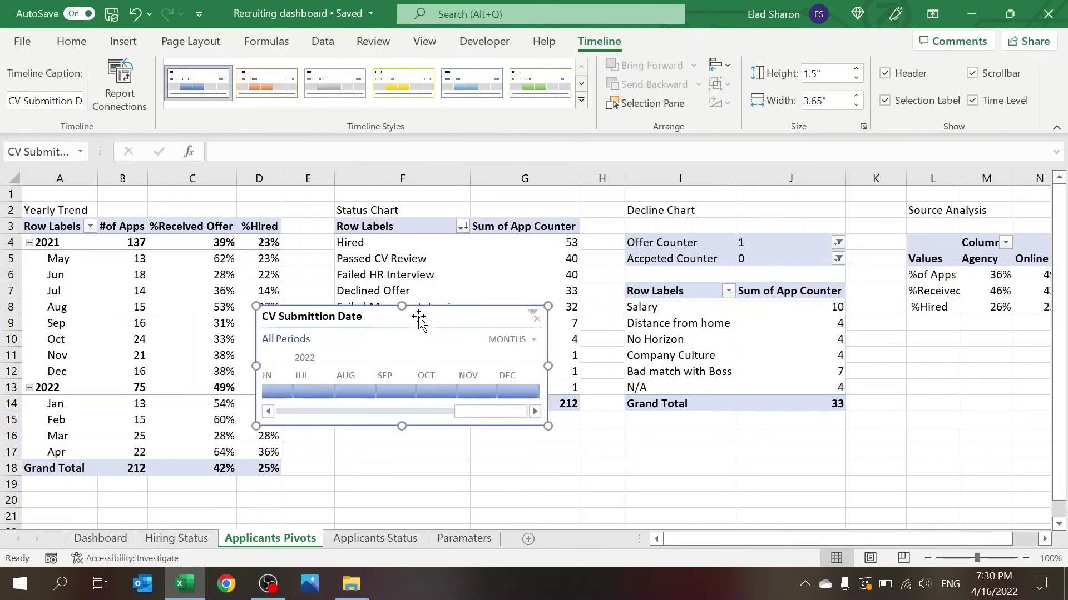
click(389, 405)
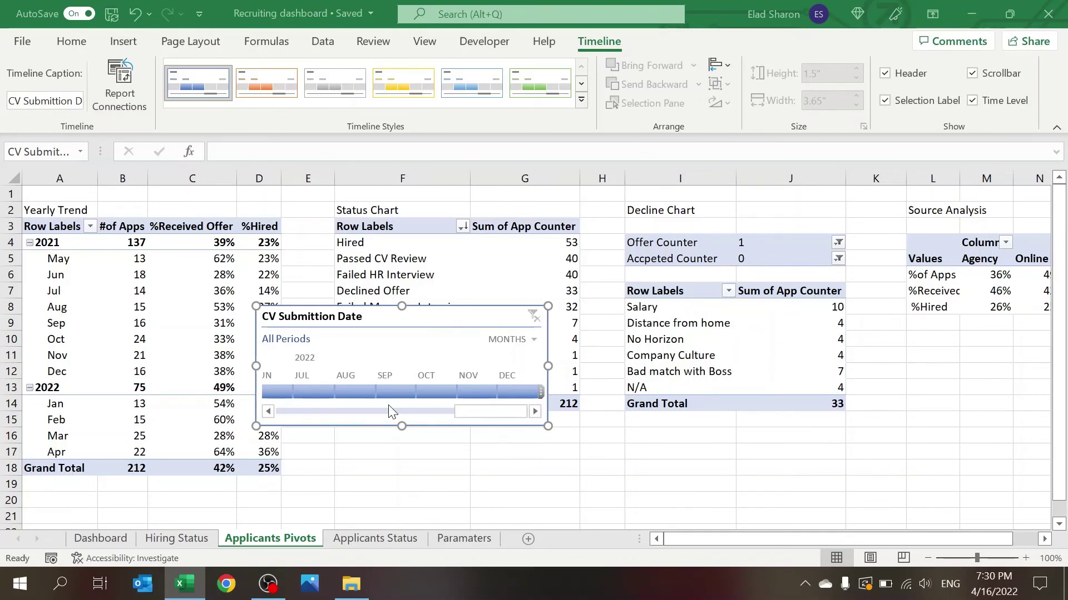
- Return to the Dashboard, deselect the timeline, scroll down to the charts, then move to Applicants Status
key(ctrl+Page_Up)
key(ctrl+Page_Up)
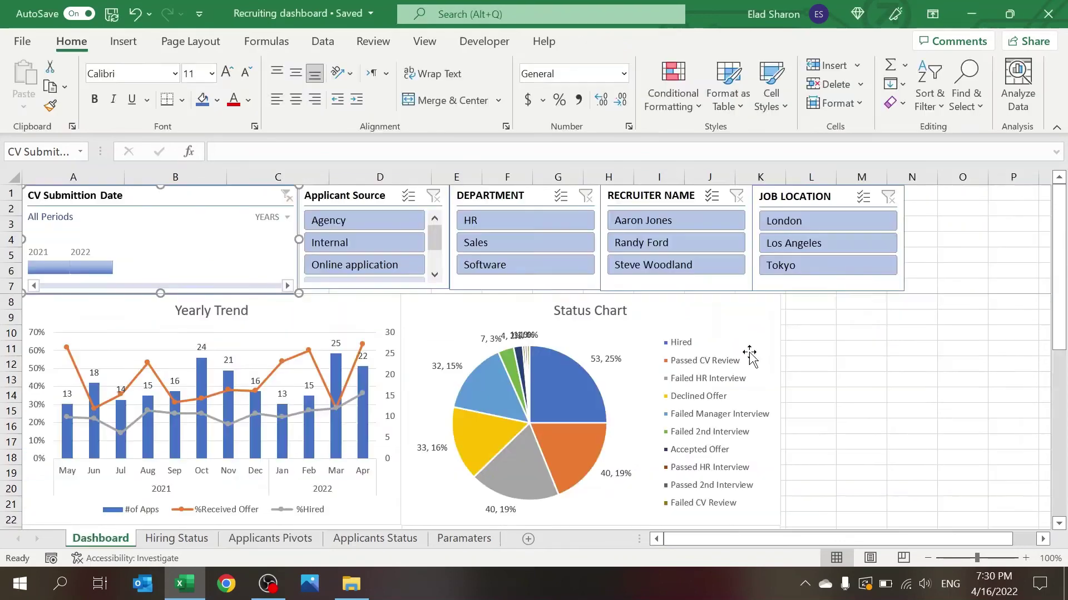
key(Escape)
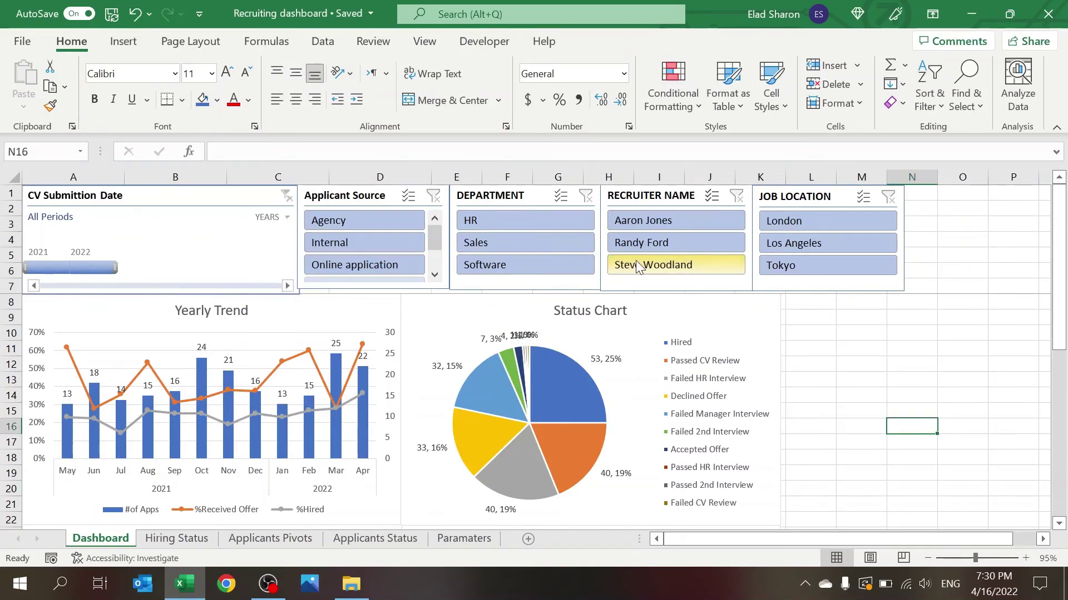
scroll(389, 386, down, 6)
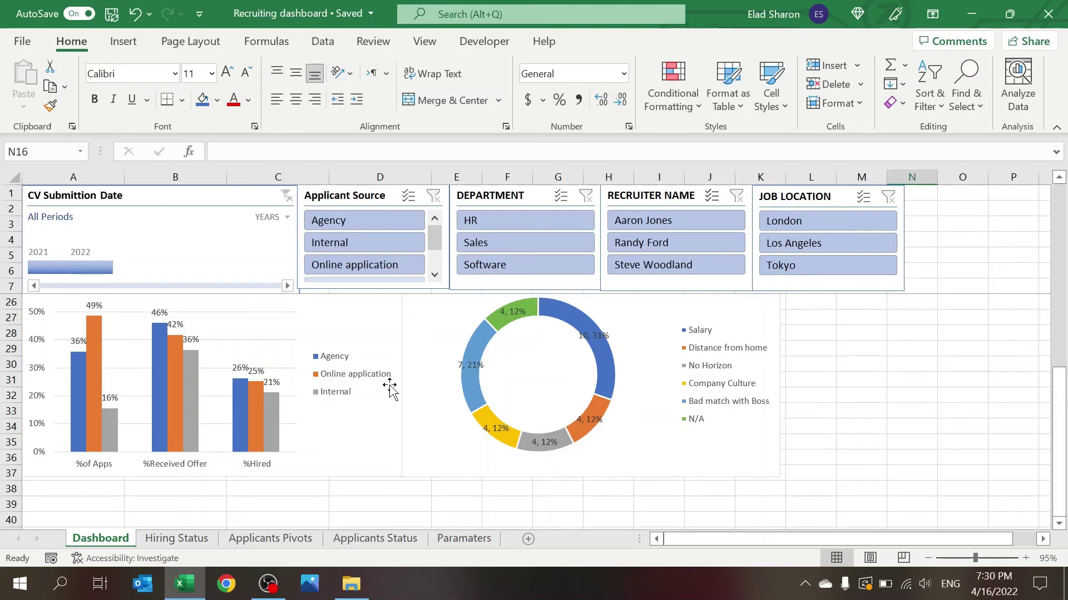
key(ctrl+Page_Down)
key(ctrl+Page_Down)
key(ctrl+Page_Down)
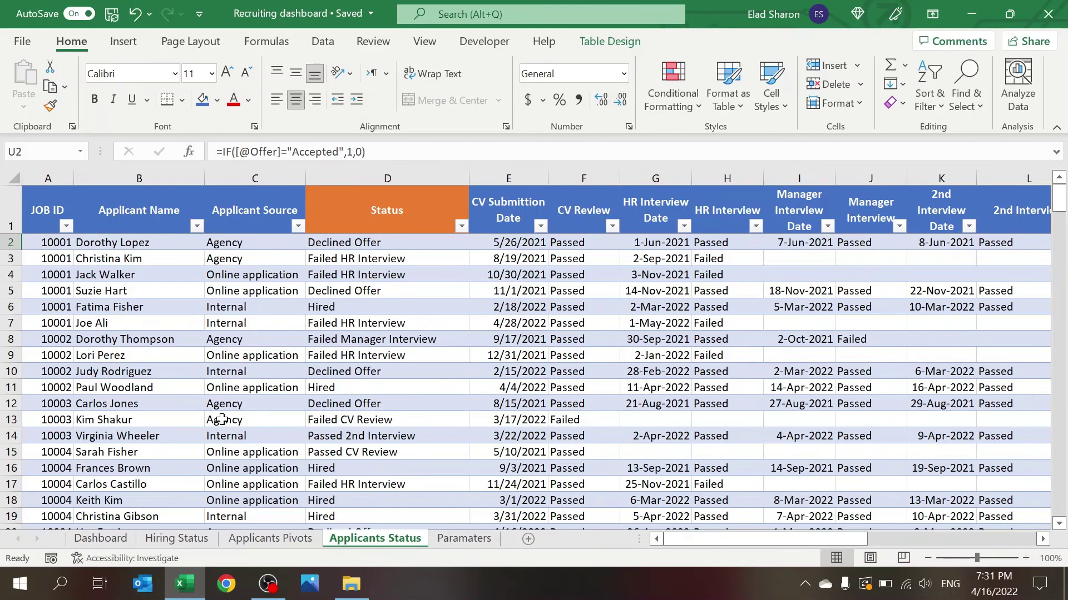
- Return to the Applicants Status sheet and scroll down to the end of the applicant table
key(ctrl+Page_Up)
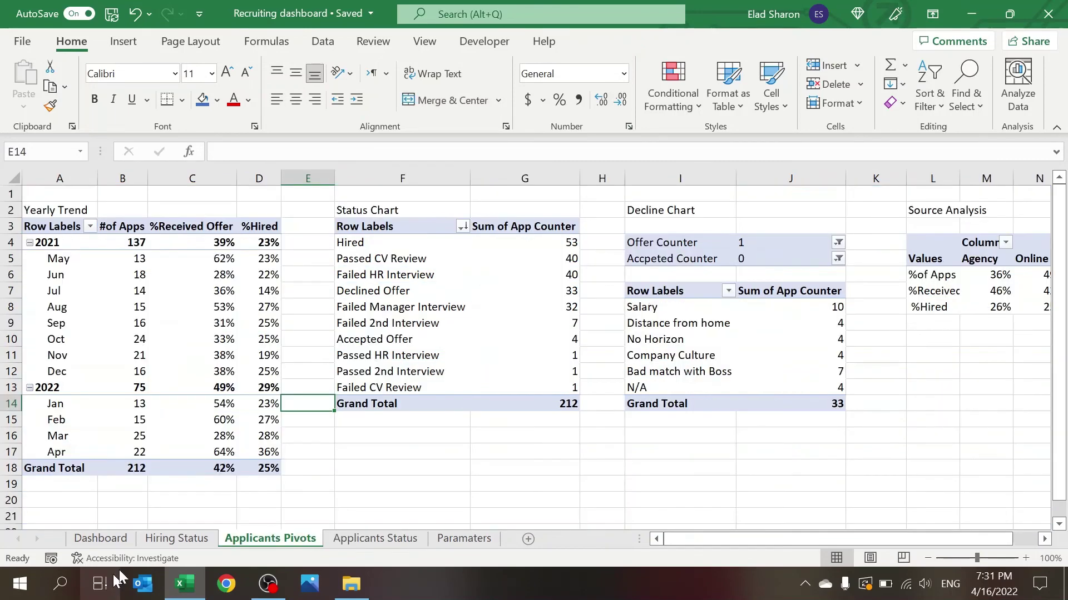
key(ctrl+Page_Up)
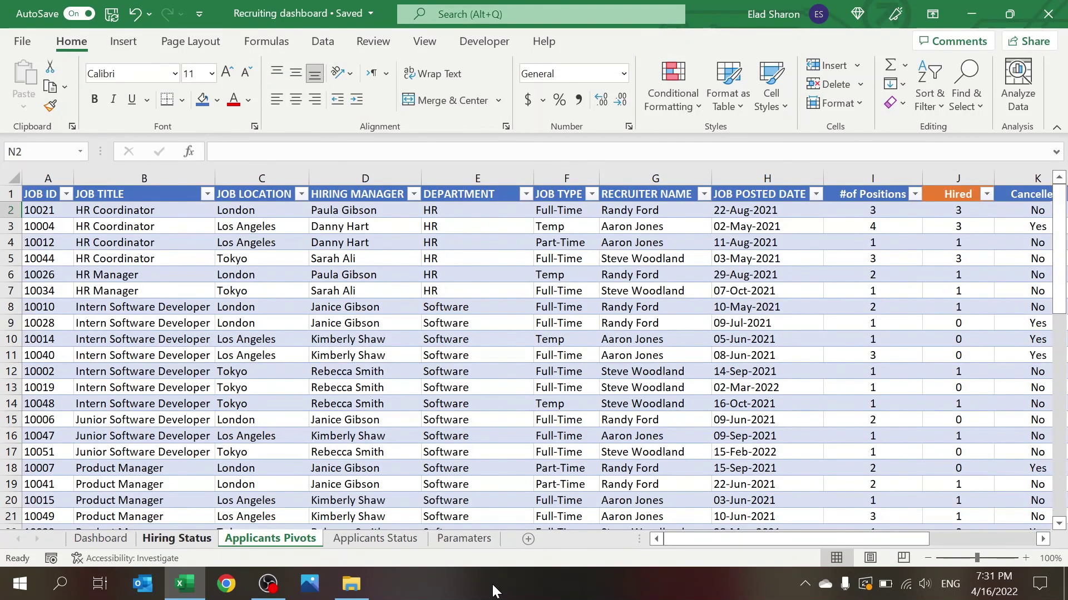
key(ctrl+Page_Down)
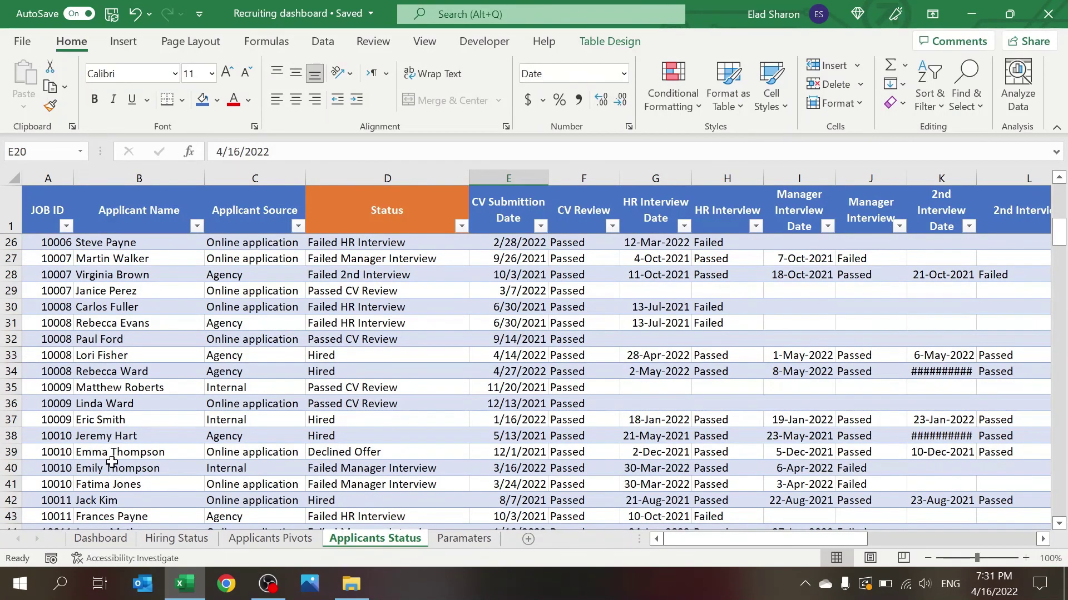
scroll(112, 462, down, 20)
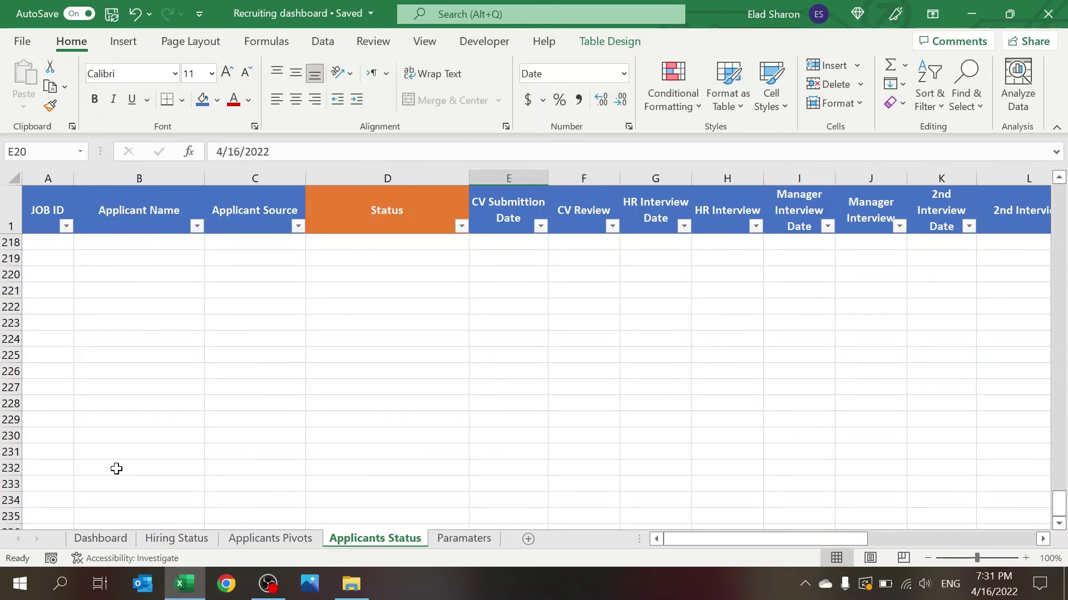
- Enter test applicant AAA in B214 and inspect the Status formula in D214
scroll(117, 469, up, 5)
click(159, 422)
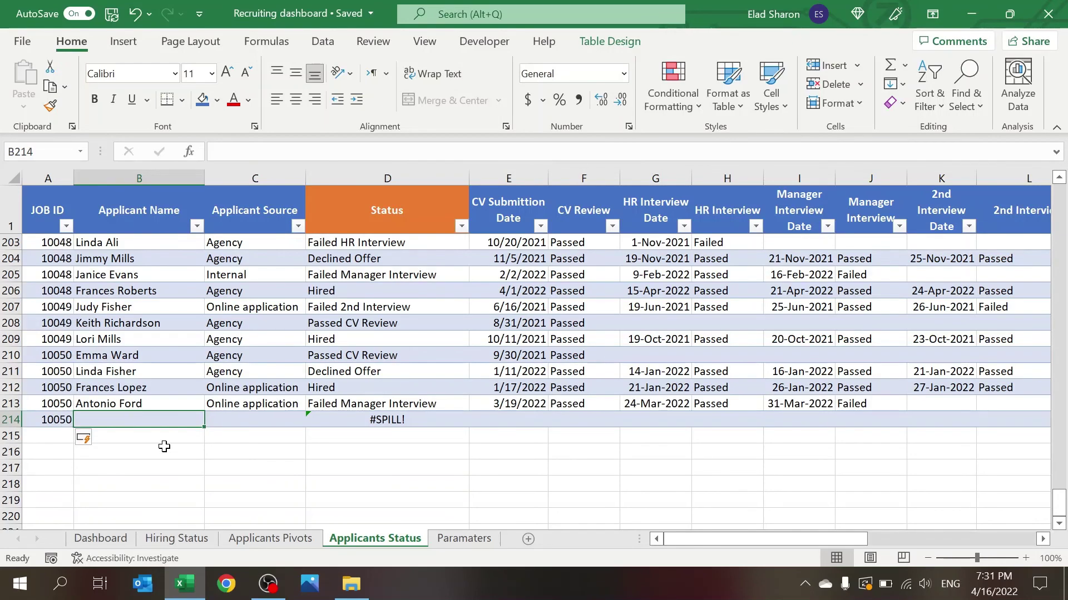
text(AAA)
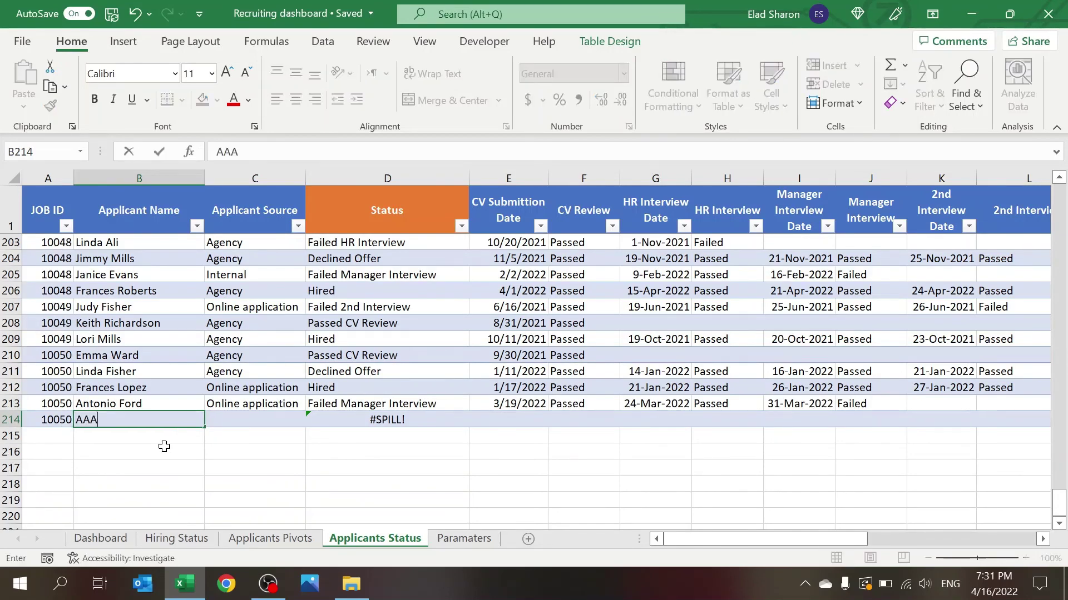
key(Tab)
key(Tab)
key(Tab)
key(Tab)
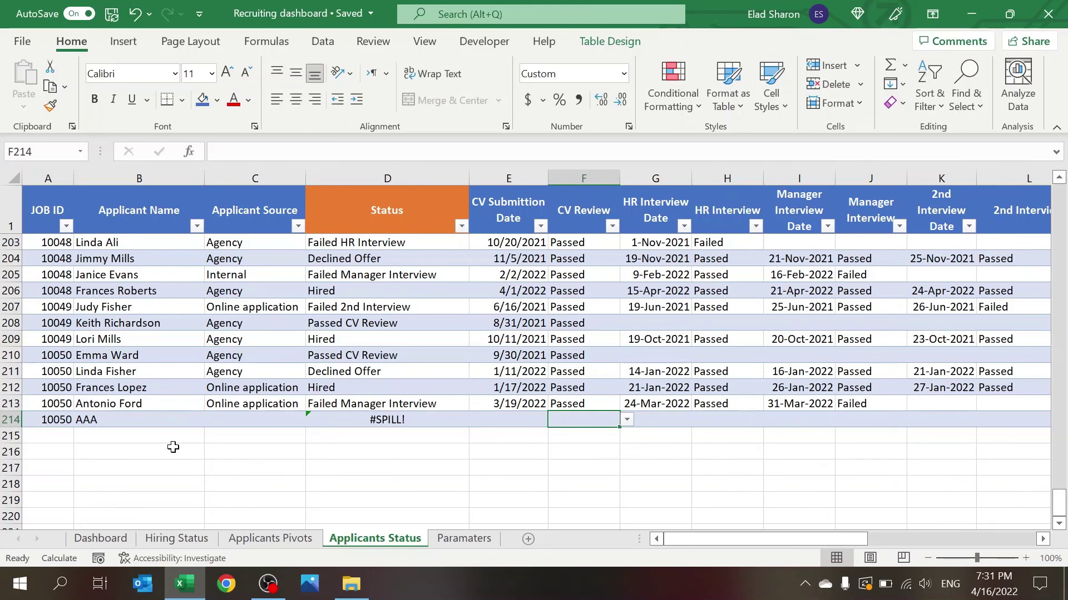
click(451, 427)
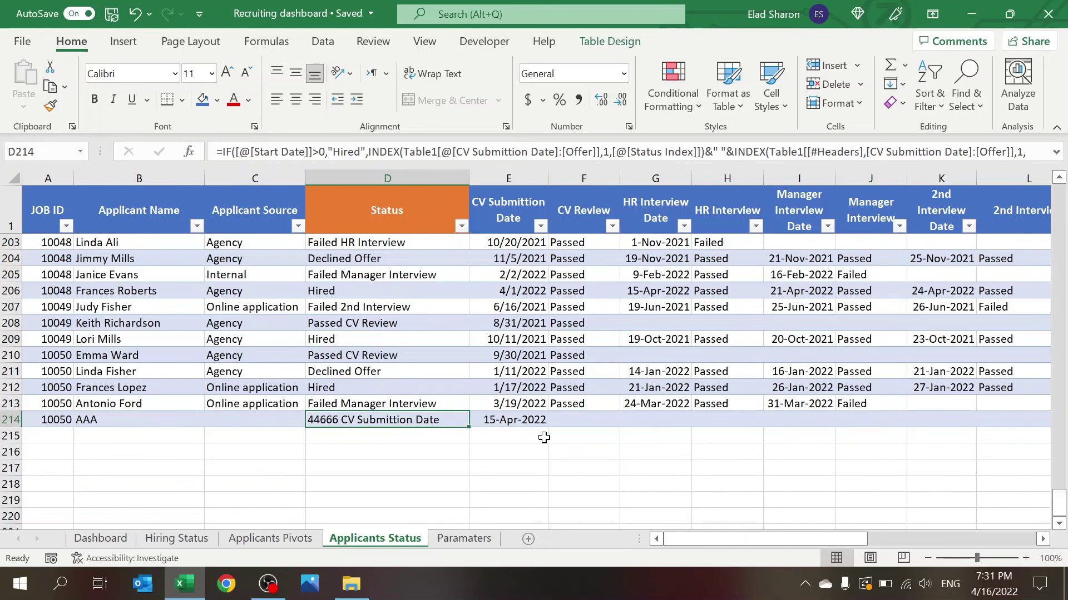
key(Right)
key(Right)
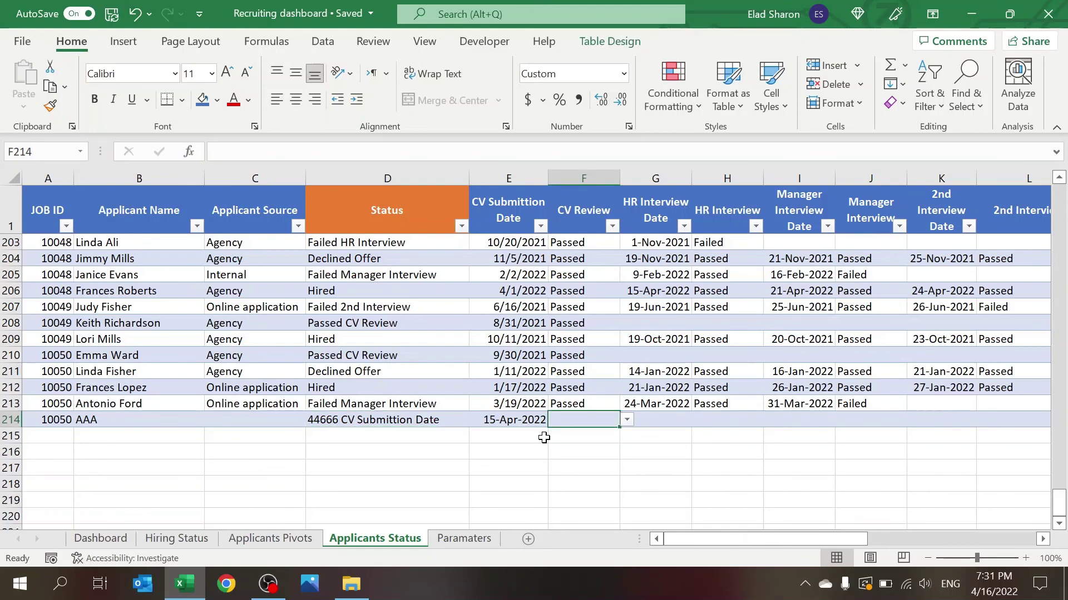
- Set test applicant AAA's CV Review in F214 to Passed, then select an empty Dashboard cell
text(P)
click(375, 447)
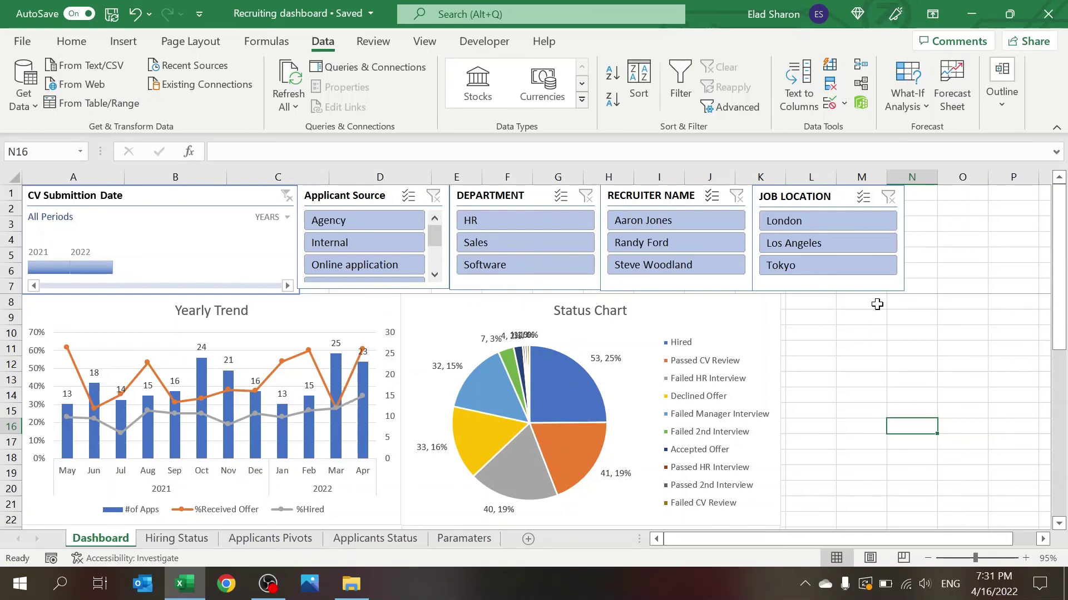
click(859, 314)
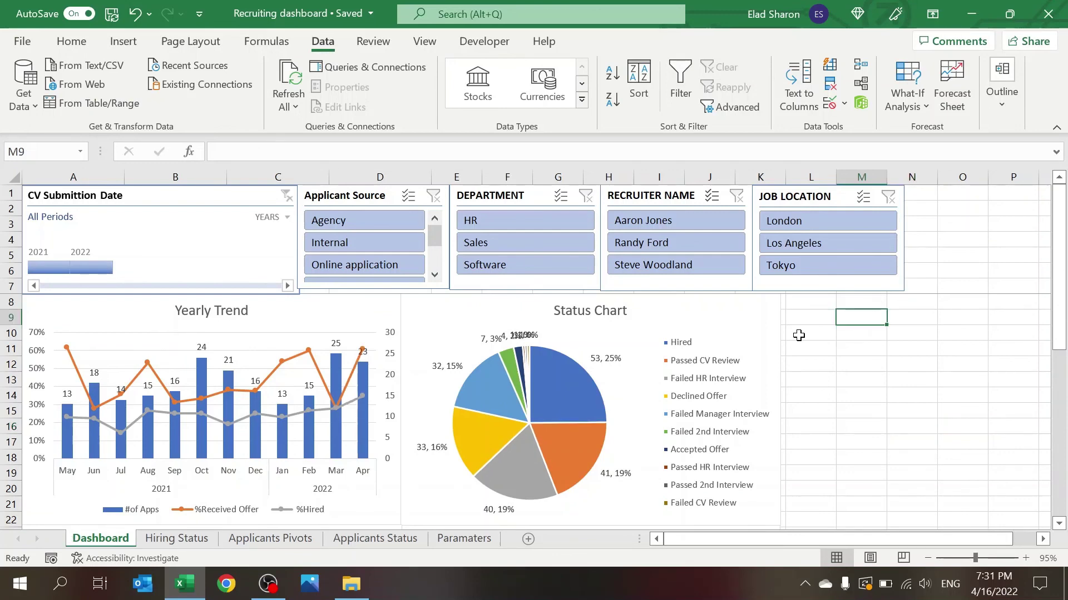